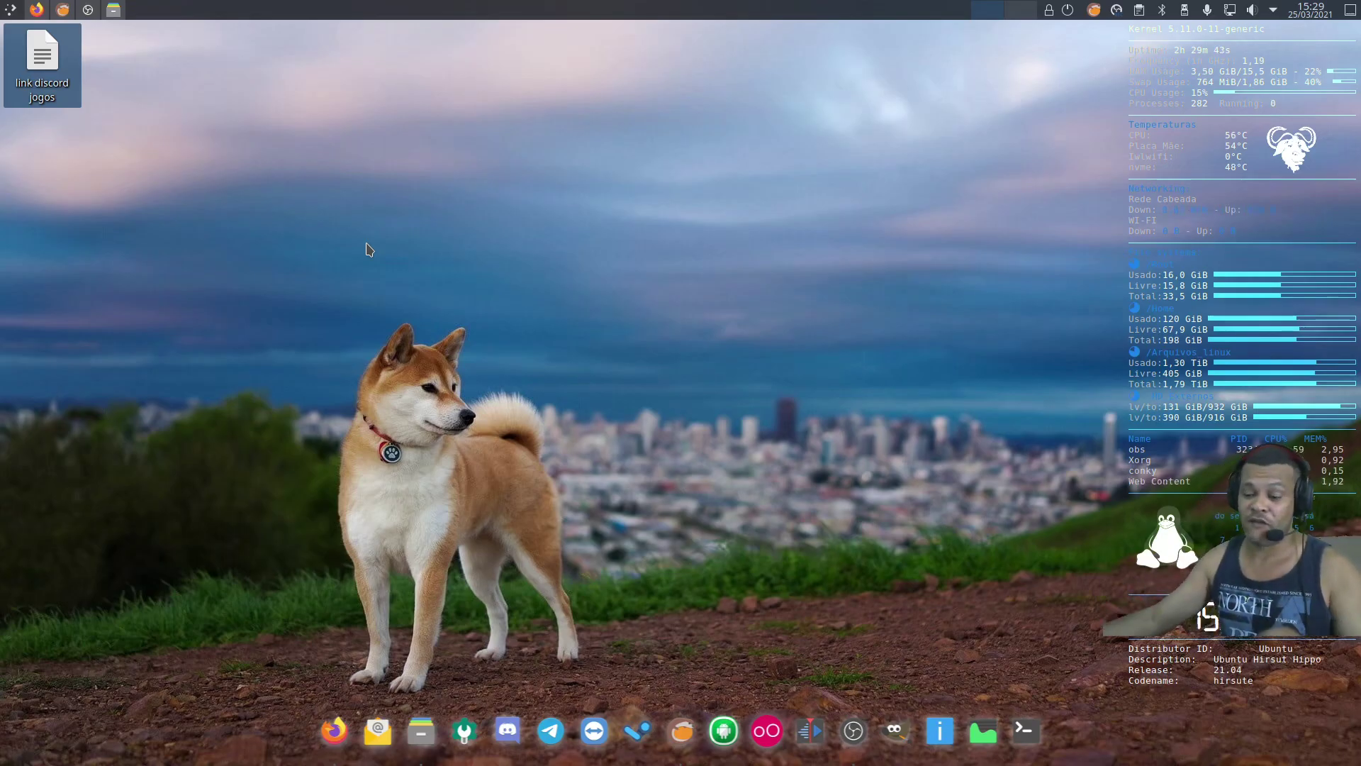
Step: Open NVIDIA X Server Settings to check the system and driver information, and quit it
{"action": "key", "text": "super"}
{"action": "left_click", "coordinate": [222, 370]}
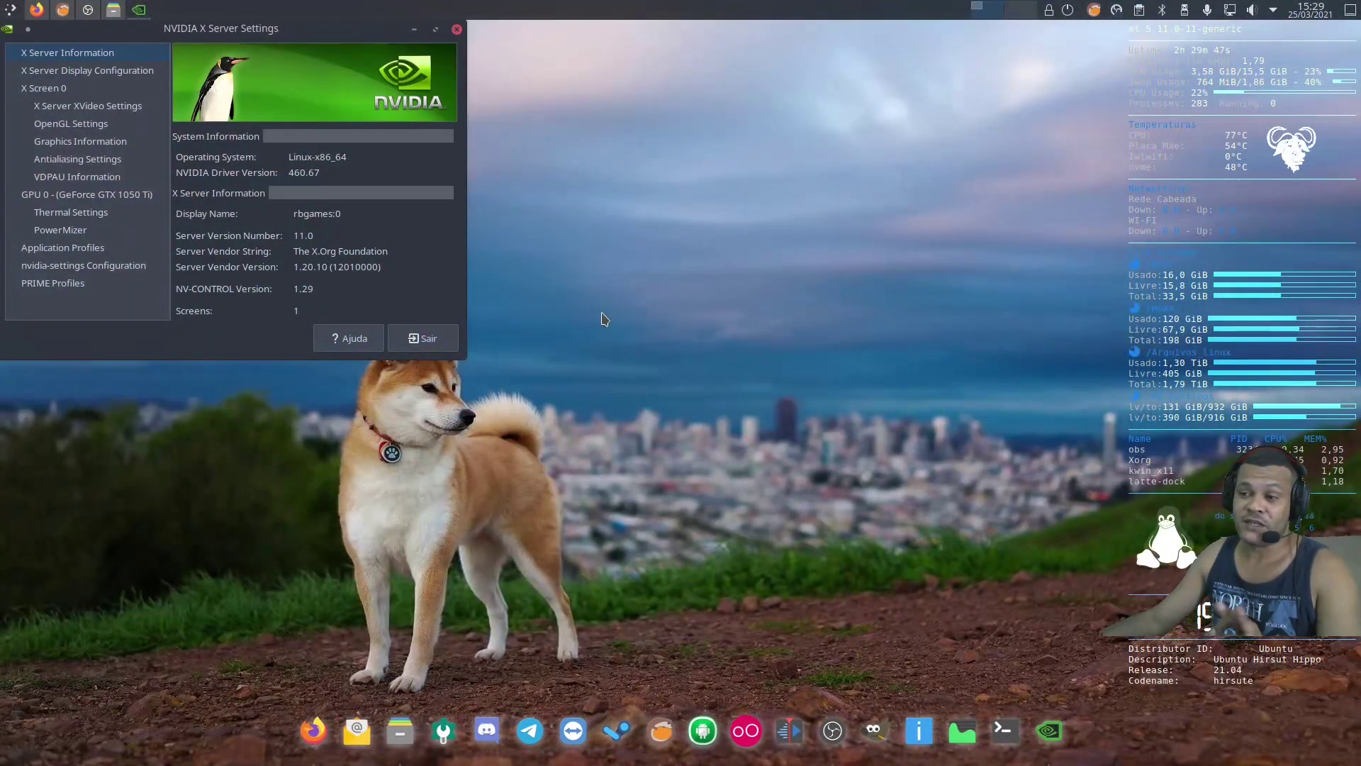
{"action": "left_click", "coordinate": [423, 339]}
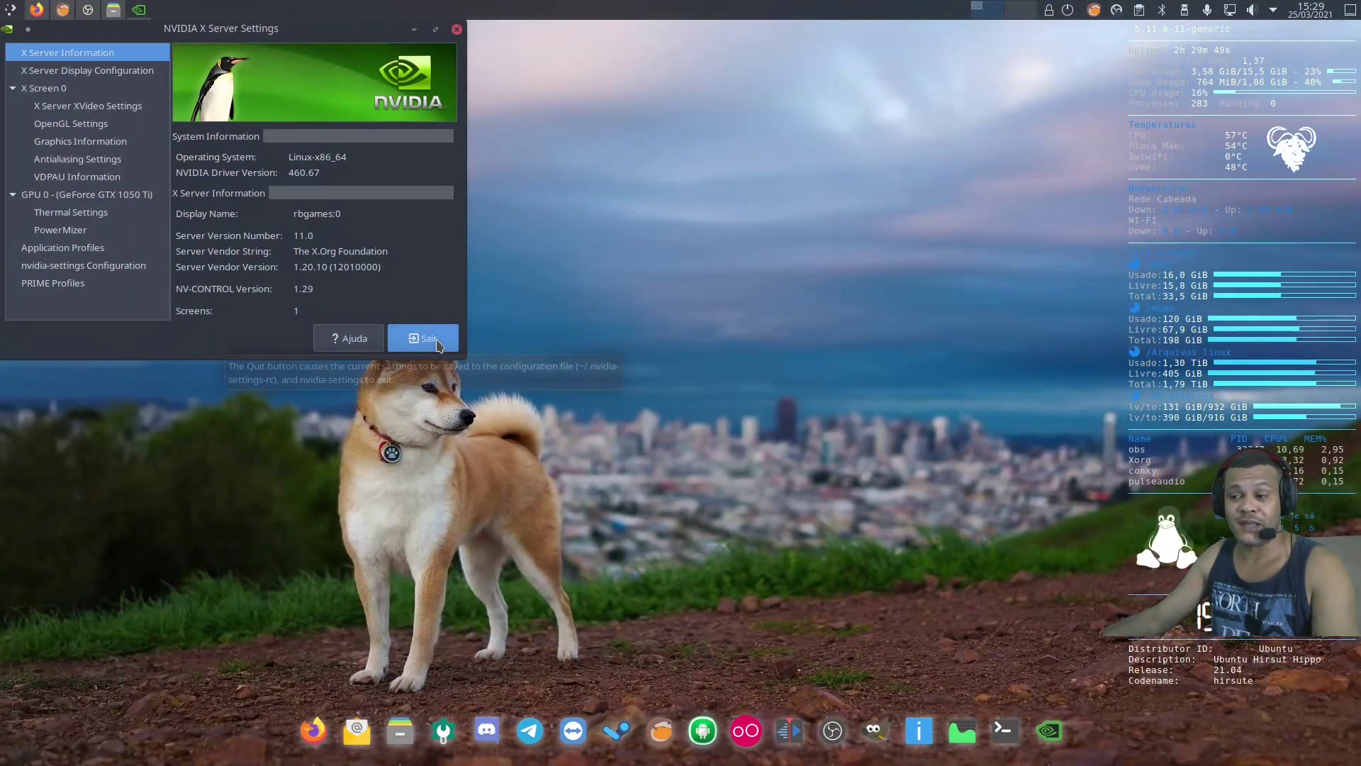
{"action": "key", "text": "alt+s"}
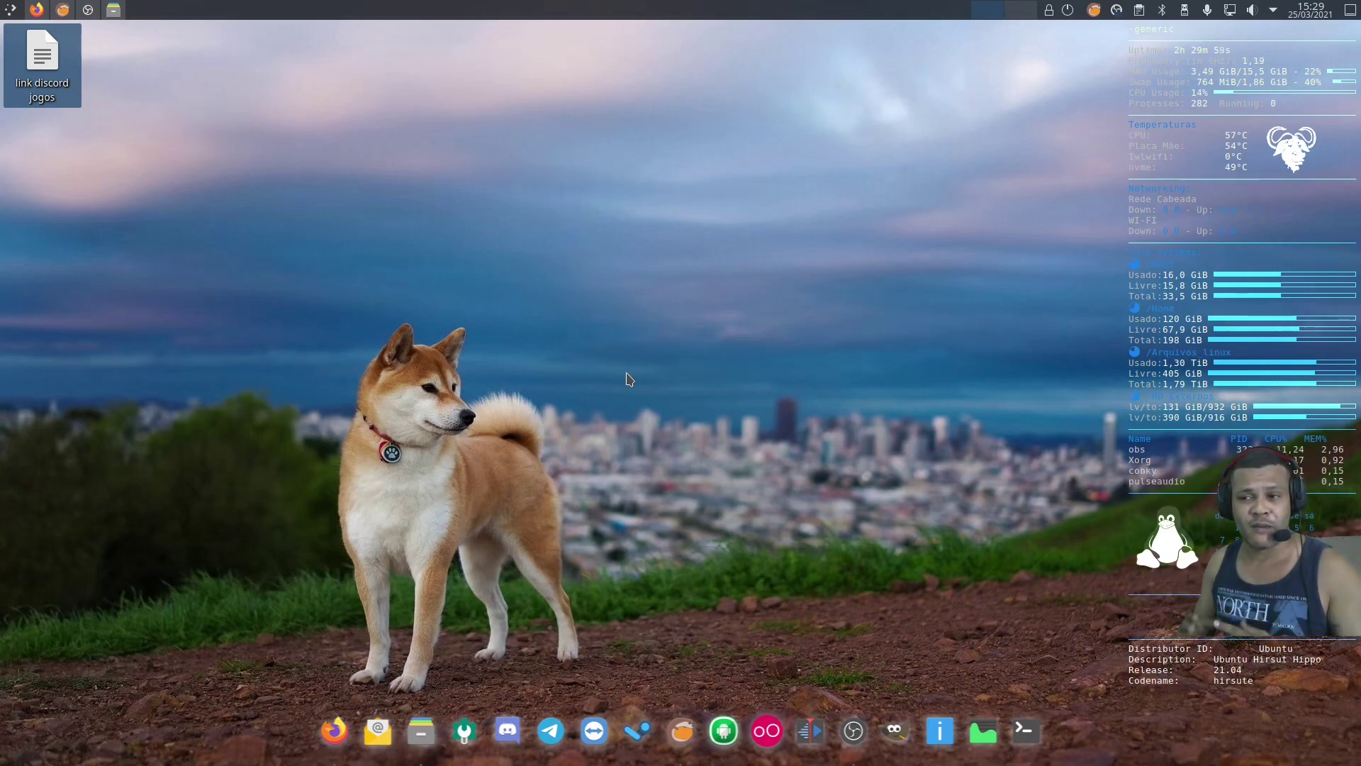
Step: Open a terminal and write the command sudo apt update at the prompt without running it
{"action": "key", "text": "ctrl+alt+t"}
{"action": "type", "text": "sudo apt u"}
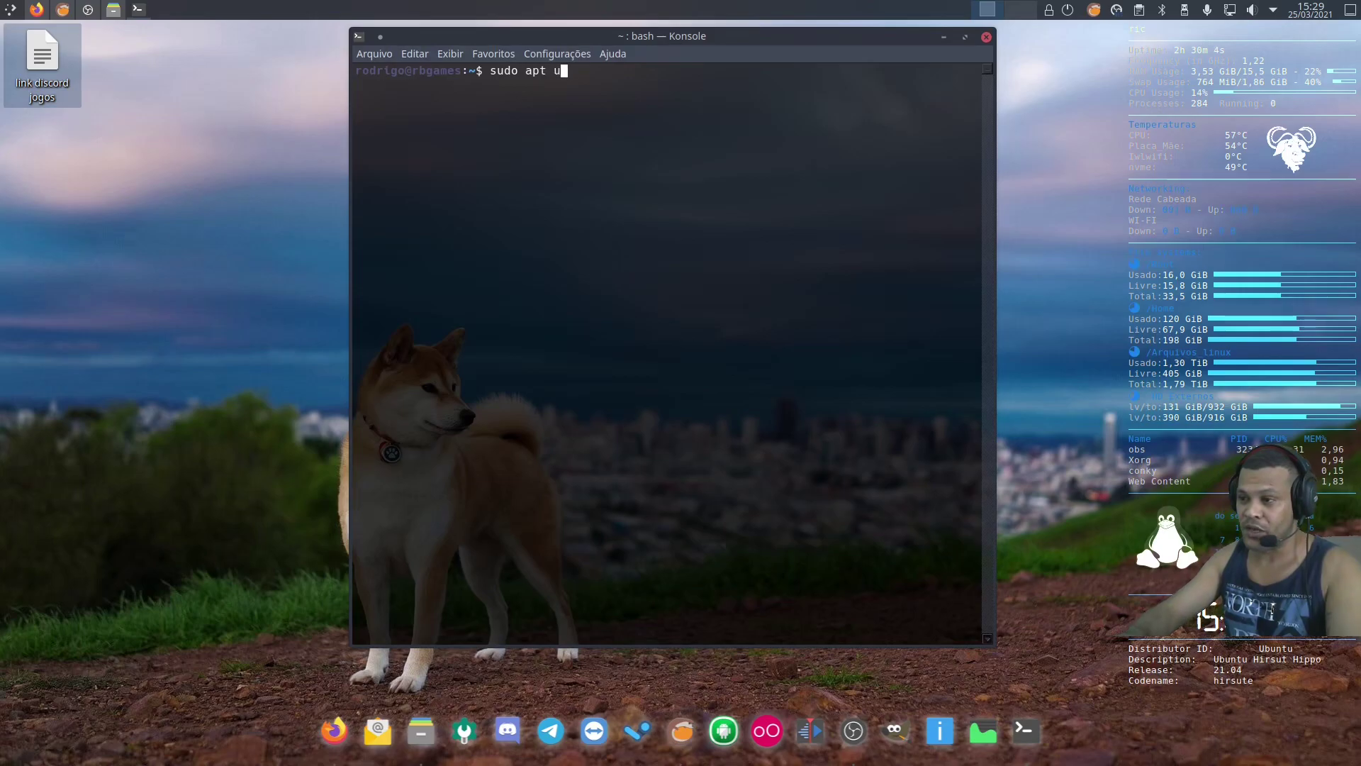
{"action": "type", "text": "pdate"}
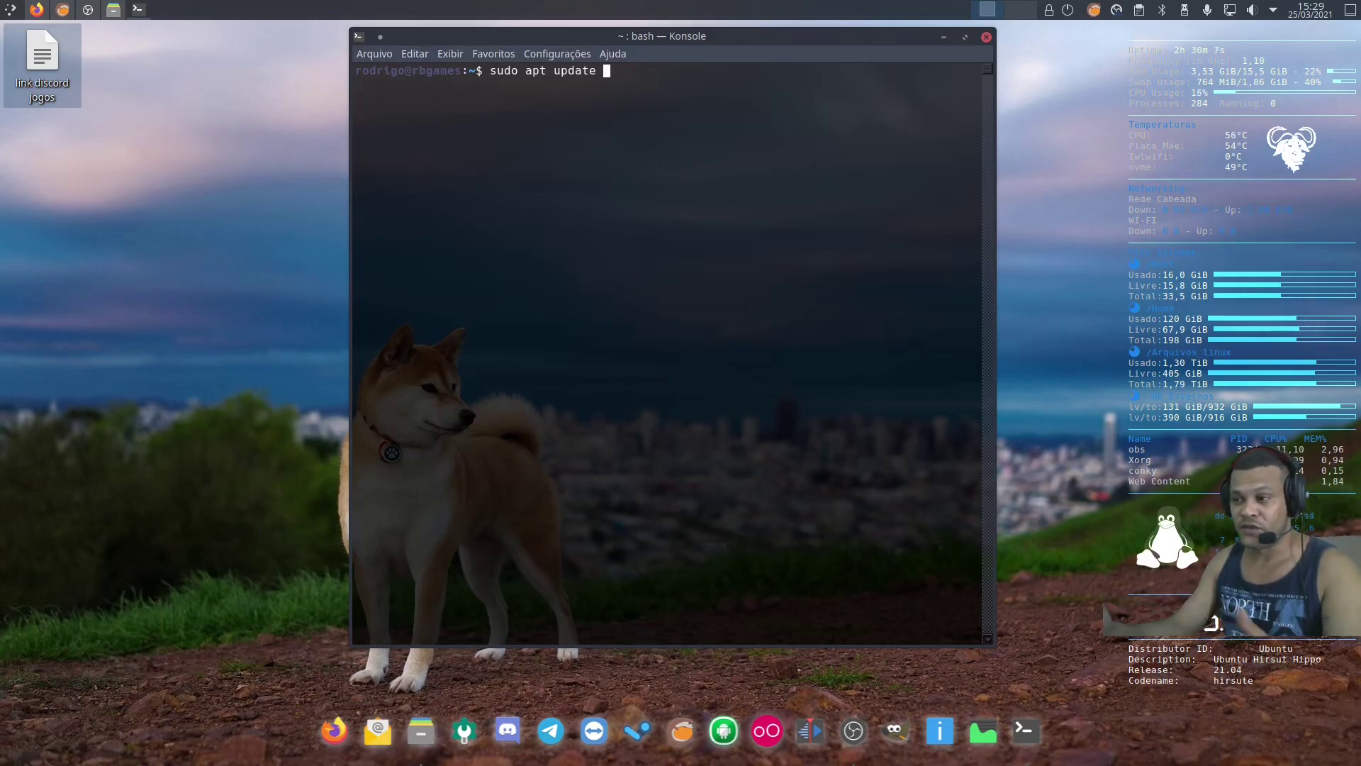
Step: Replace the unexecuted command with sudo apt upgrade and close the terminal without running it
{"action": "key", "text": "BackSpace"}
{"action": "key", "text": "BackSpace"}
{"action": "key", "text": "BackSpace"}
{"action": "key", "text": "BackSpace"}
{"action": "key", "text": "BackSpace"}
{"action": "key", "text": "BackSpace"}
{"action": "key", "text": "BackSpace"}
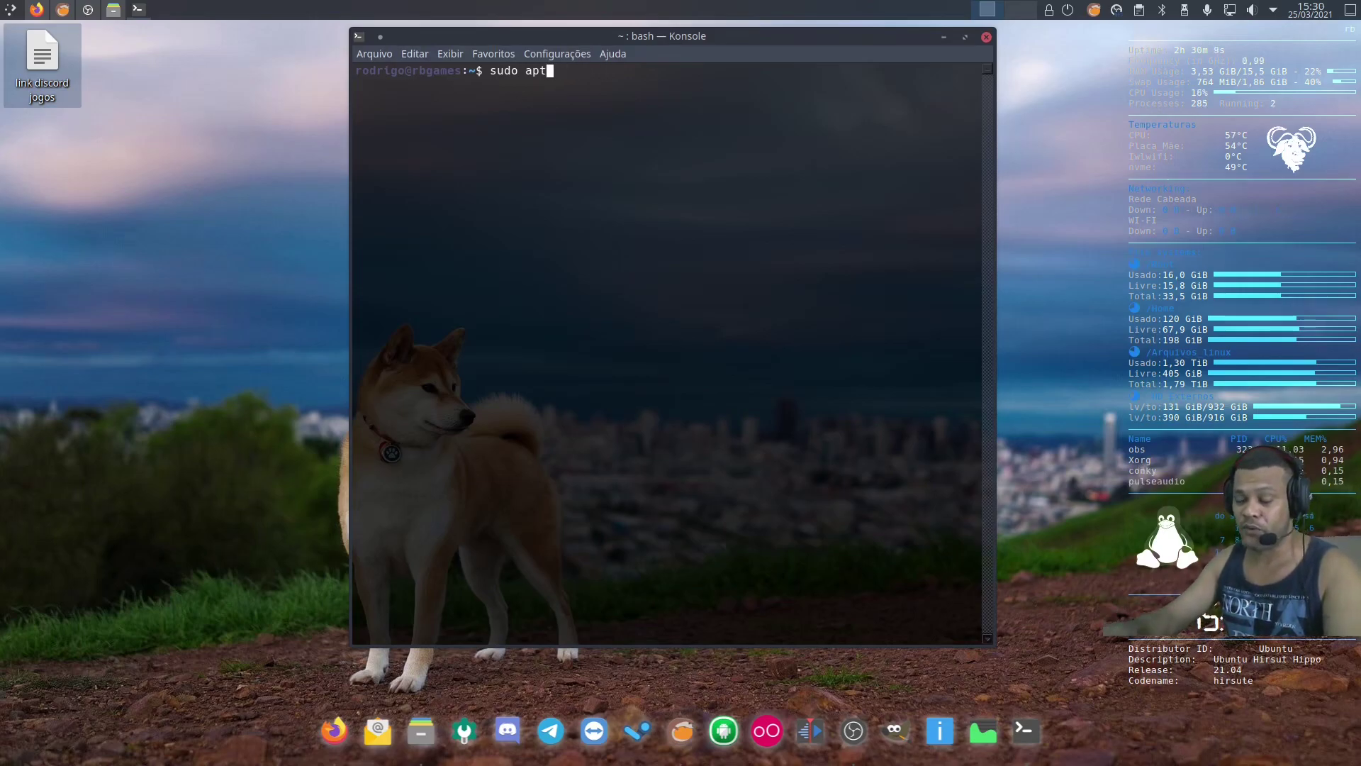
{"action": "type", "text": "up"}
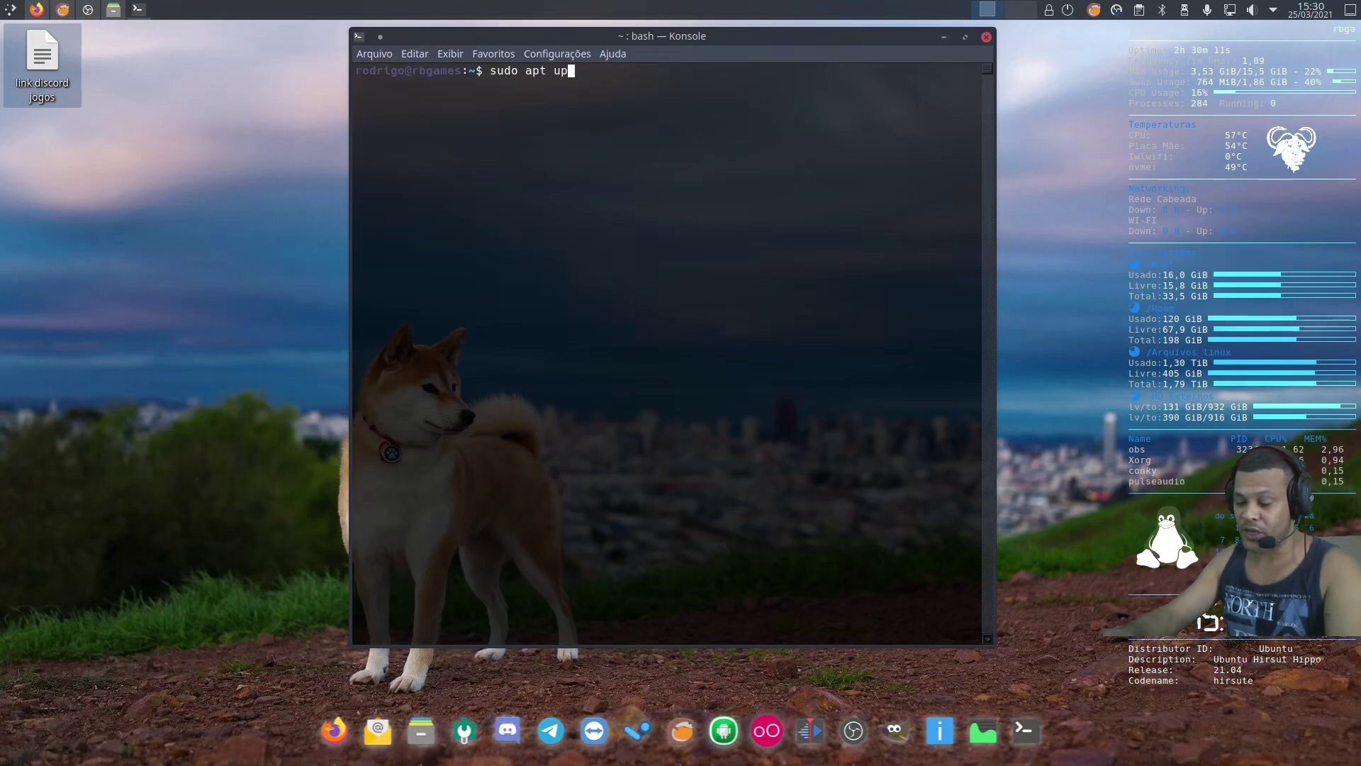
{"action": "type", "text": "gra"}
{"action": "key", "text": "BackSpace"}
{"action": "type", "text": "rade"}
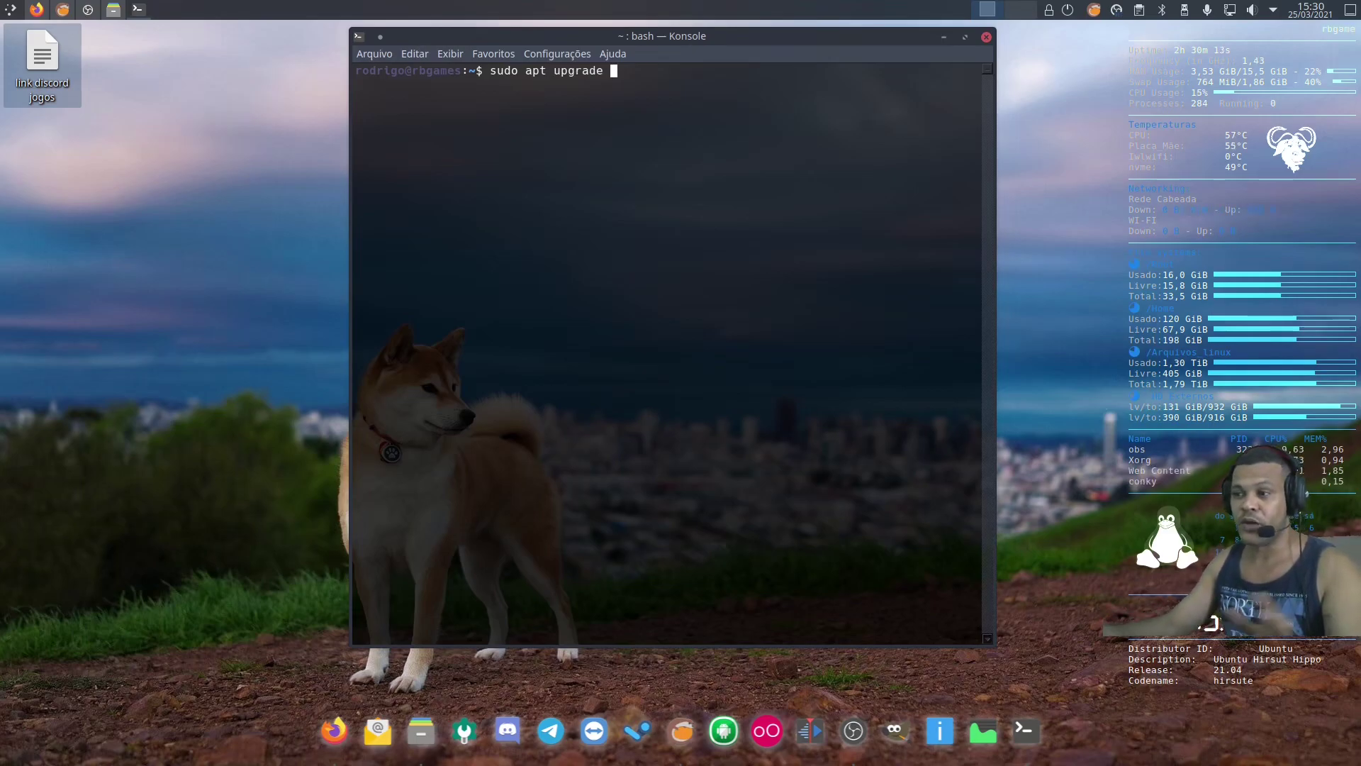
{"action": "left_click", "coordinate": [986, 36]}
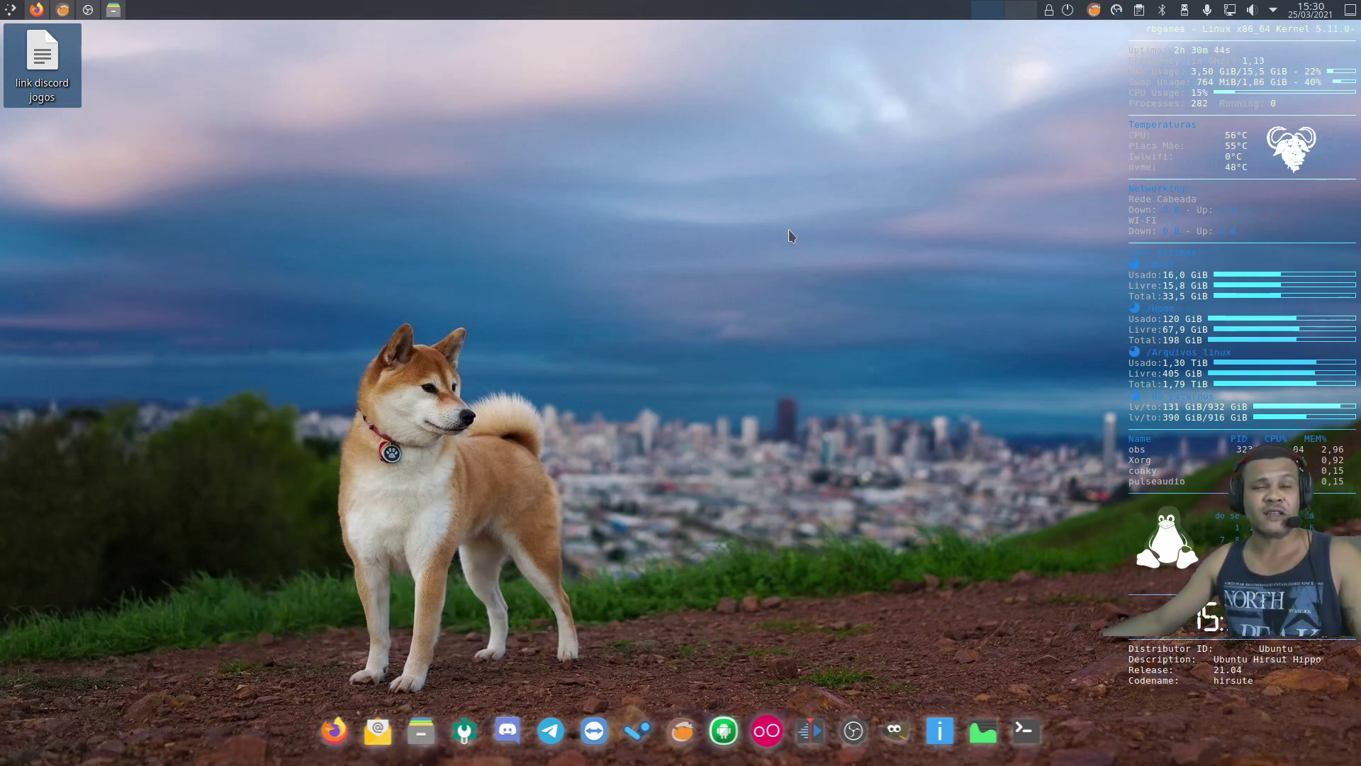
Step: Switch to Firefox and open the Downloads page of the Lutris website at the distribution instructions
{"action": "key", "text": "alt+Tab"}
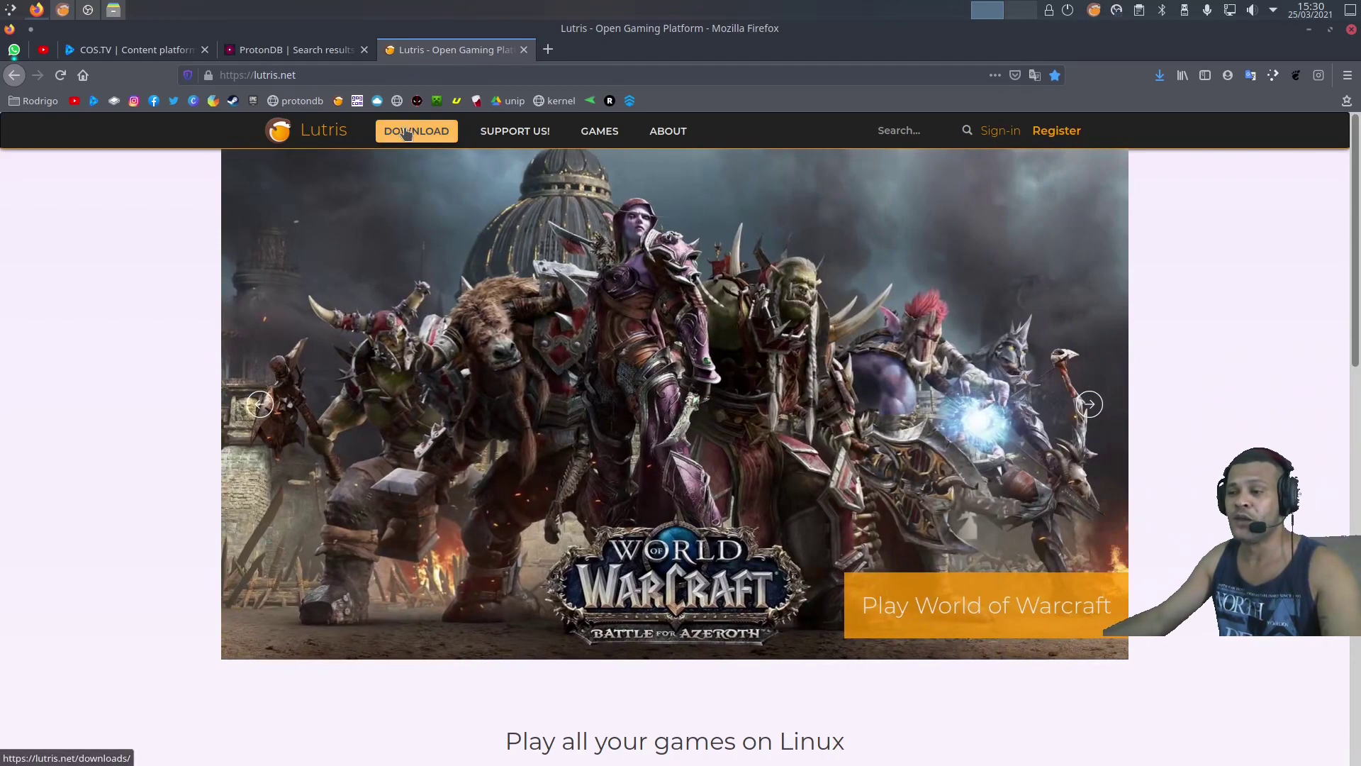
{"action": "left_click", "coordinate": [416, 131]}
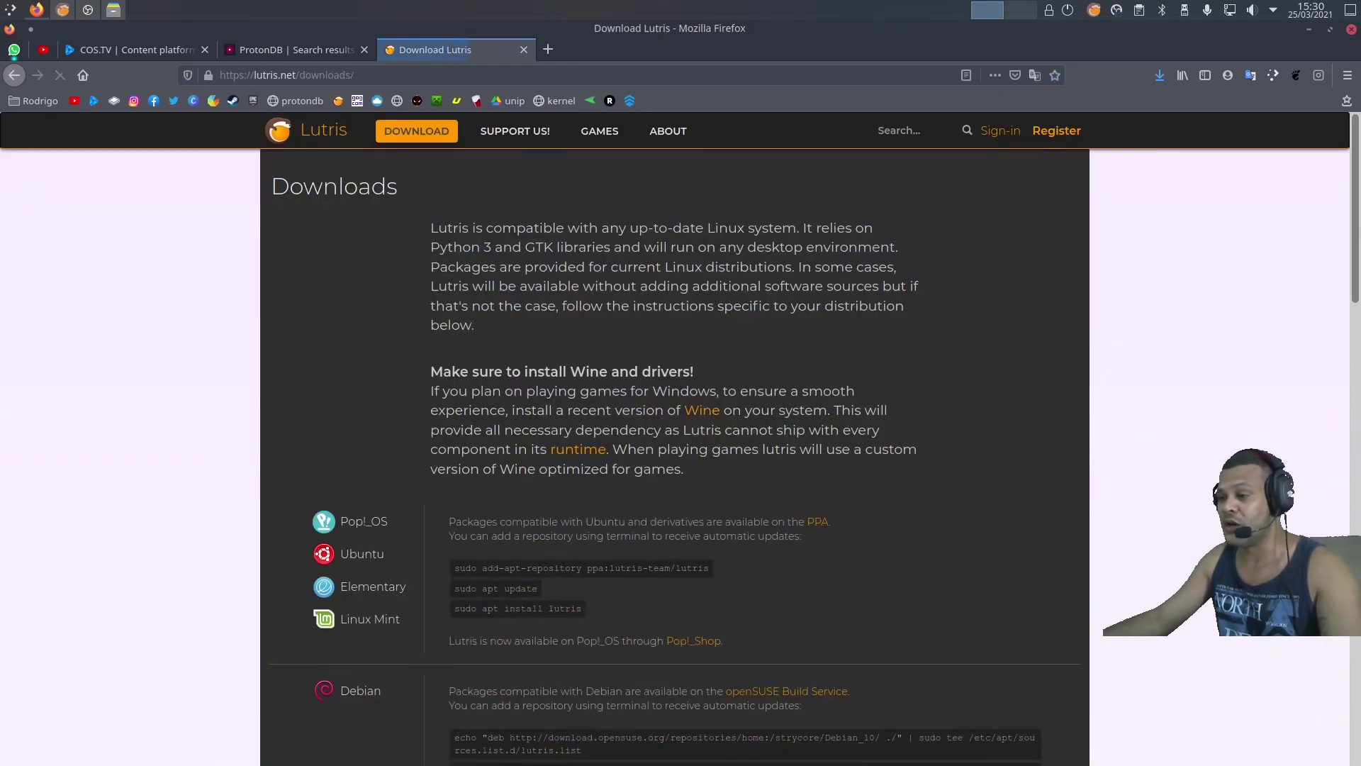
{"action": "scroll", "coordinate": [968, 546], "scroll_direction": "down", "scroll_amount": 2}
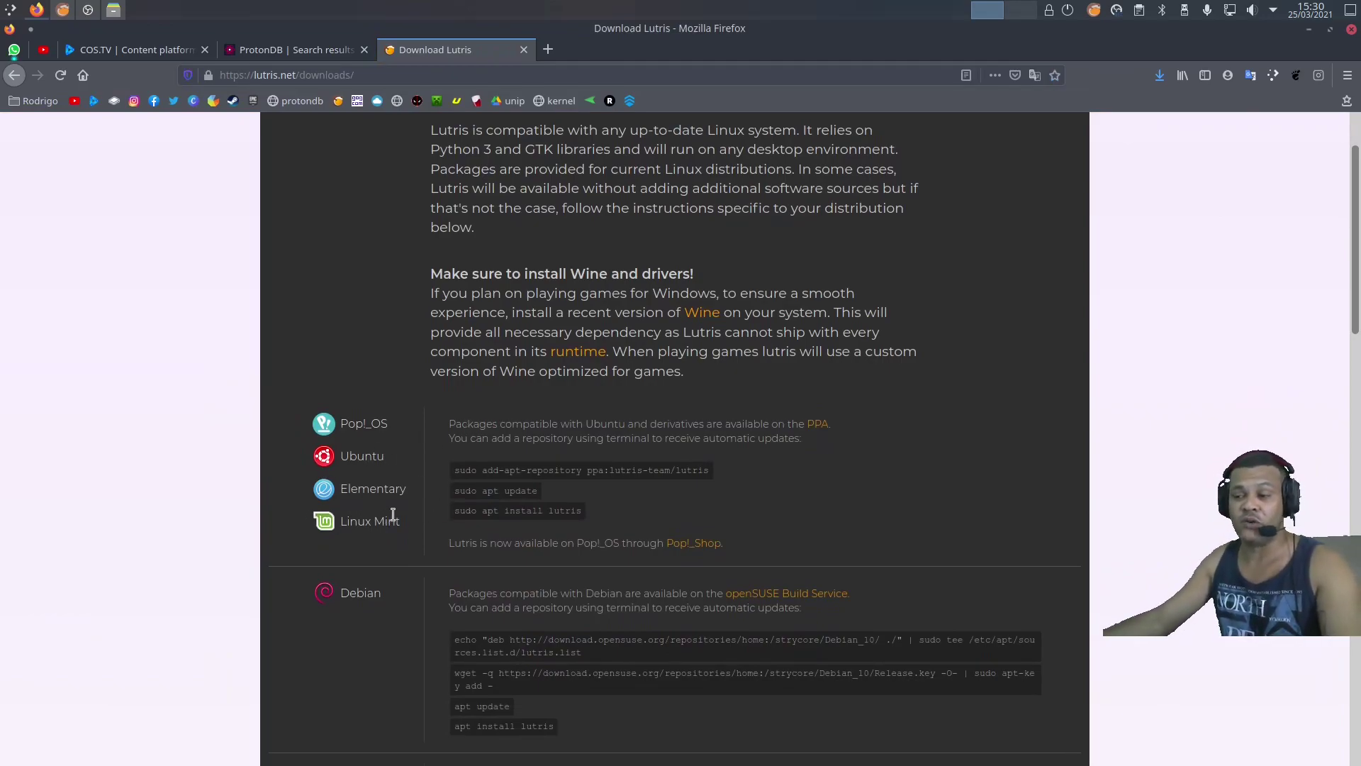
Step: Examine the Lutris installation instructions for each listed distribution, from Debian, Solus and Fedora down to Tarball and Source
{"action": "triple_click", "coordinate": [388, 599]}
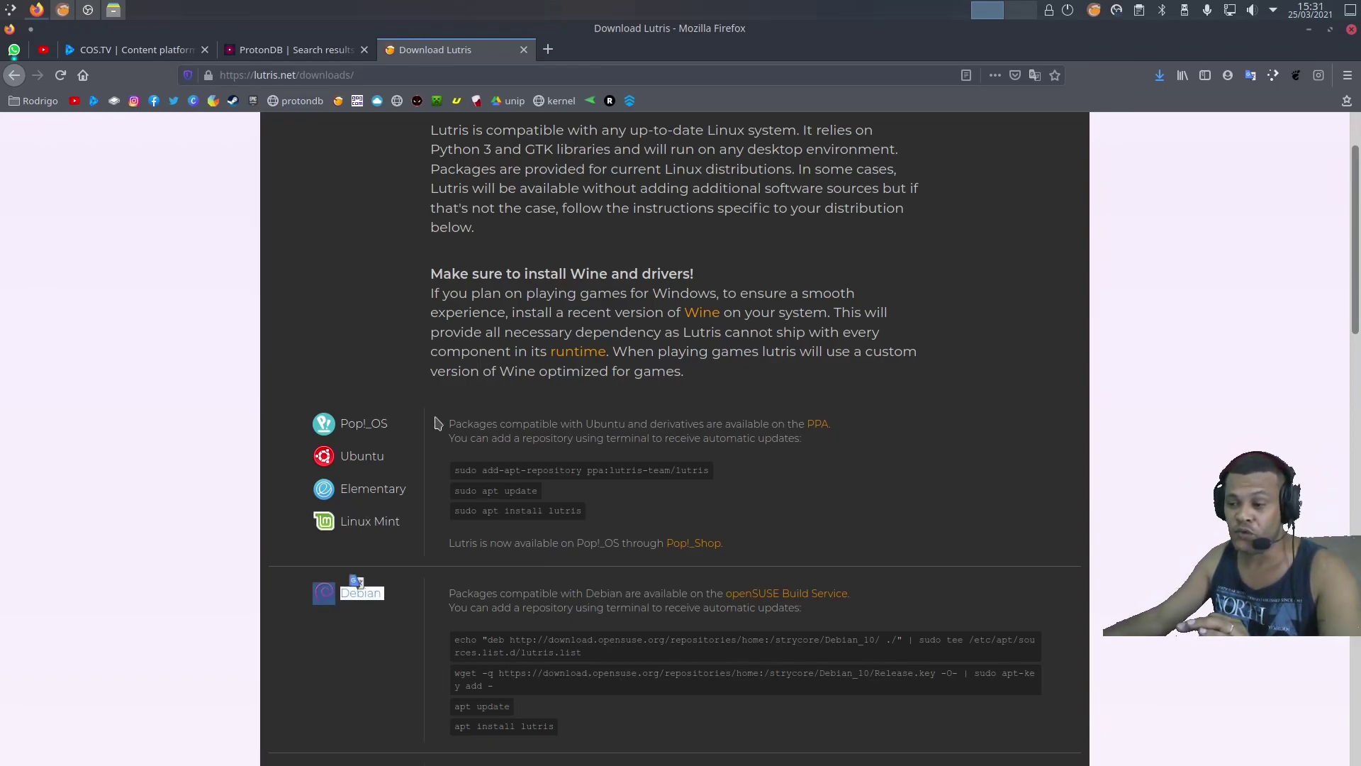
{"action": "left_click", "coordinate": [463, 629]}
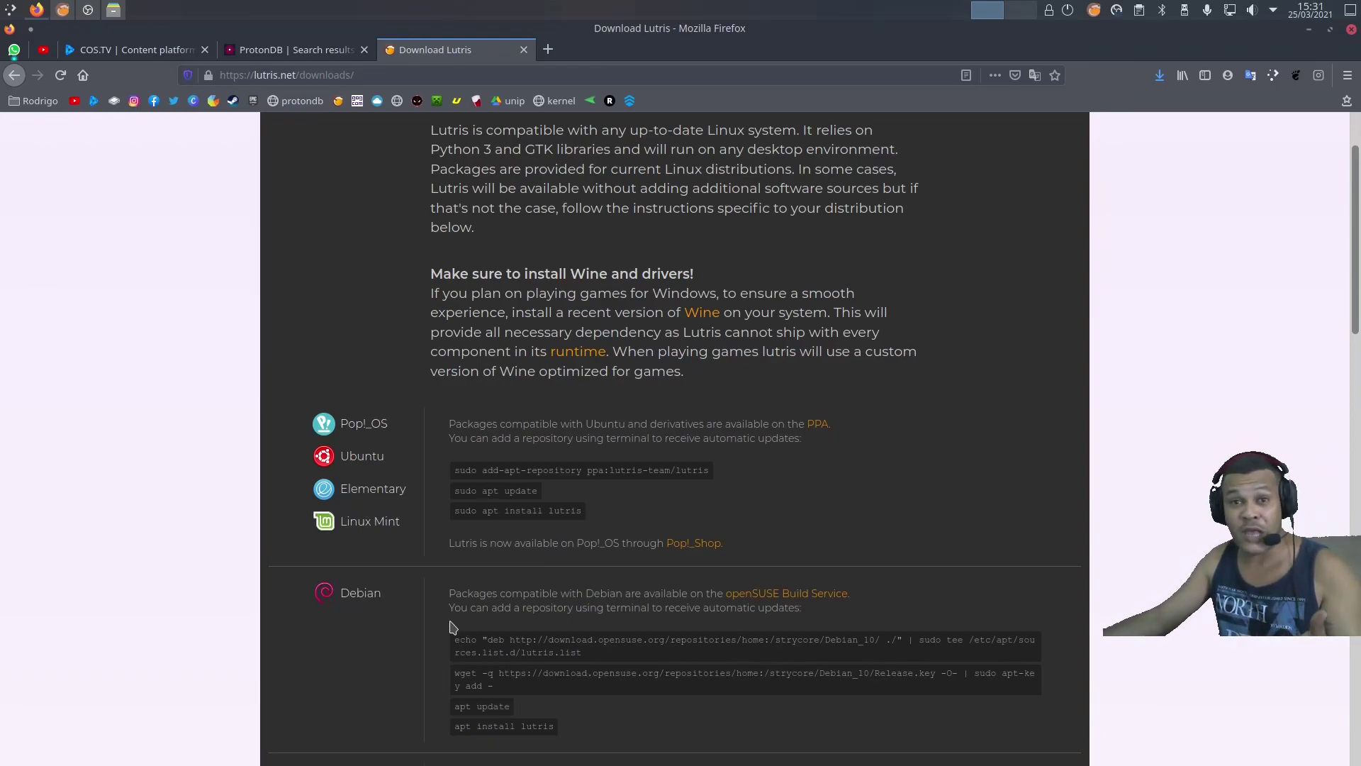
{"action": "scroll", "coordinate": [443, 636], "scroll_direction": "down", "scroll_amount": 3}
{"action": "left_click_drag", "start_coordinate": [447, 504], "coordinate": [826, 599]}
{"action": "scroll", "coordinate": [820, 610], "scroll_direction": "down", "scroll_amount": 2}
{"action": "left_click", "coordinate": [466, 564]}
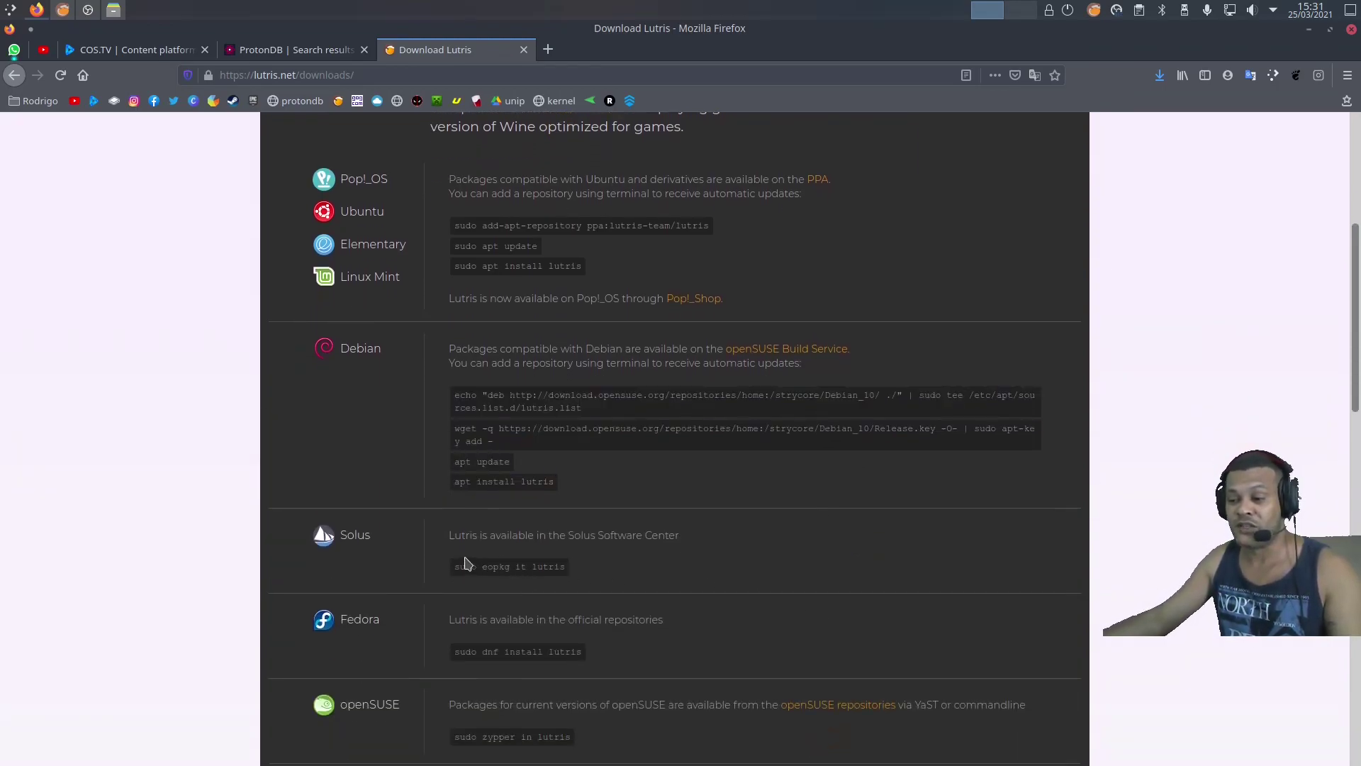
{"action": "left_click_drag", "start_coordinate": [451, 656], "coordinate": [598, 658]}
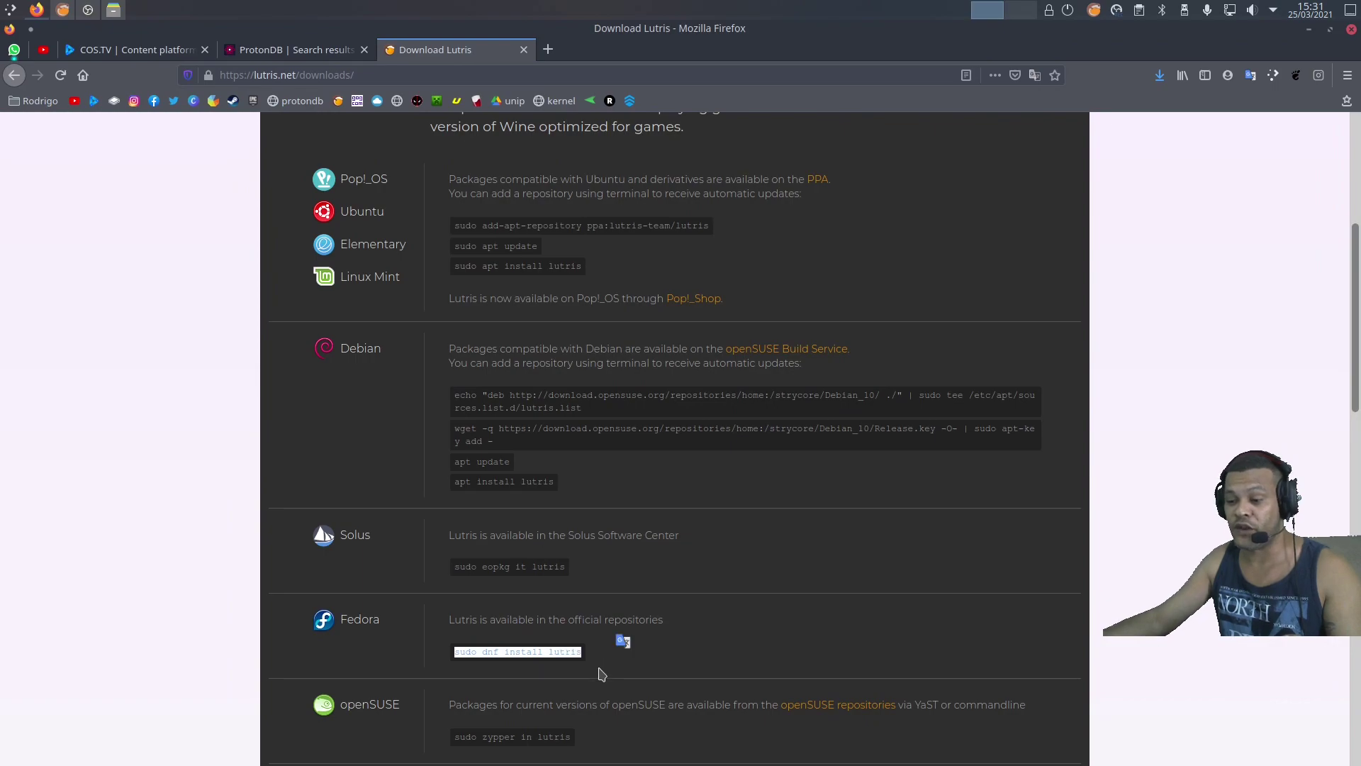
{"action": "scroll", "coordinate": [463, 642], "scroll_direction": "down", "scroll_amount": 3}
{"action": "left_click_drag", "start_coordinate": [452, 601], "coordinate": [578, 593]}
{"action": "left_click_drag", "start_coordinate": [454, 675], "coordinate": [628, 682]}
{"action": "scroll", "coordinate": [628, 682], "scroll_direction": "down", "scroll_amount": 3}
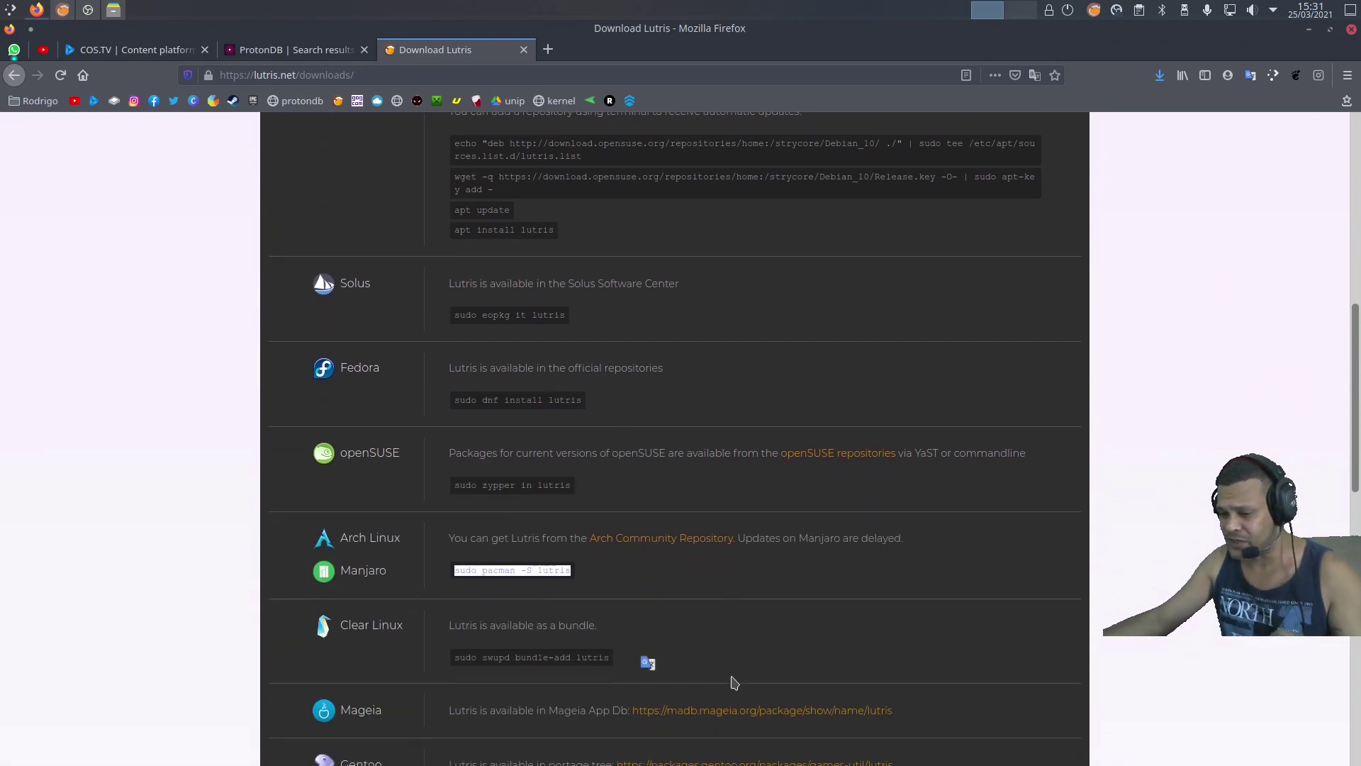
{"action": "left_click", "coordinate": [452, 632]}
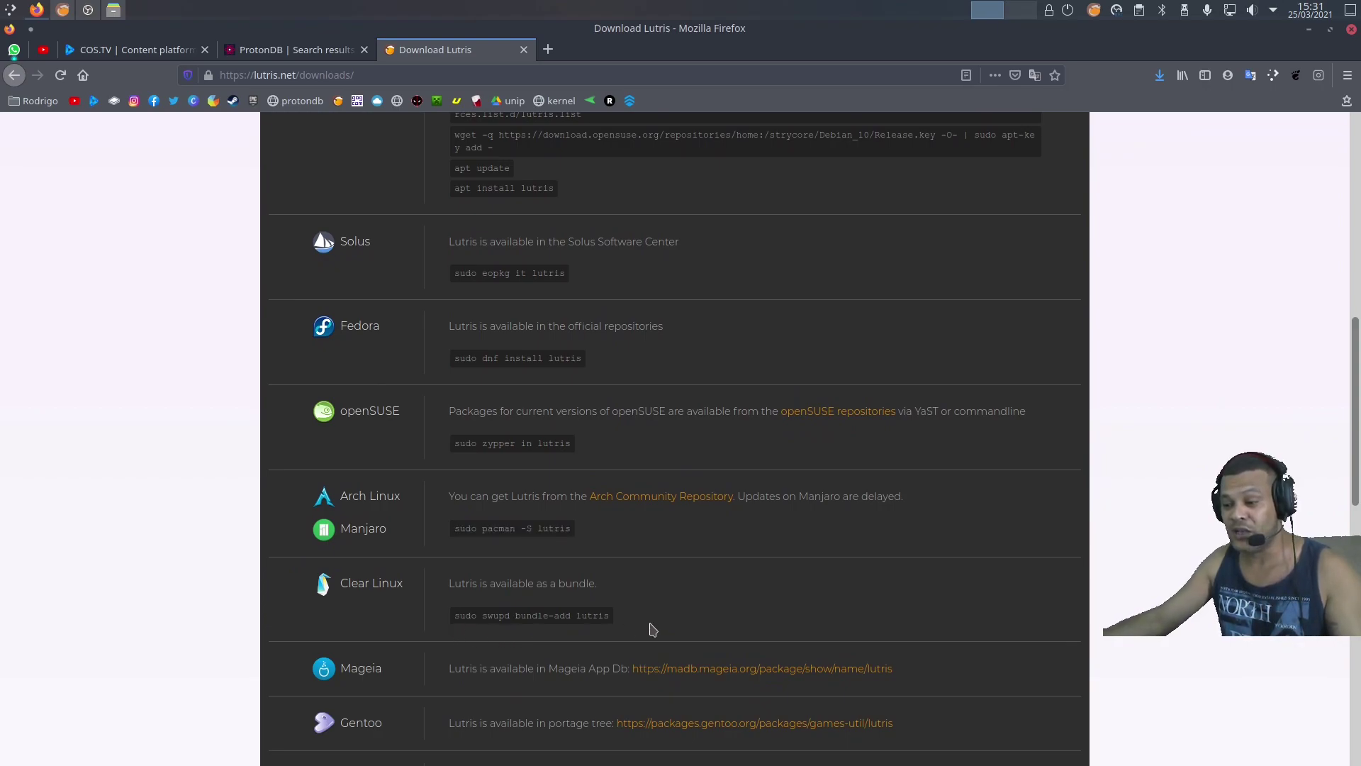
{"action": "left_click_drag", "start_coordinate": [639, 619], "coordinate": [460, 615]}
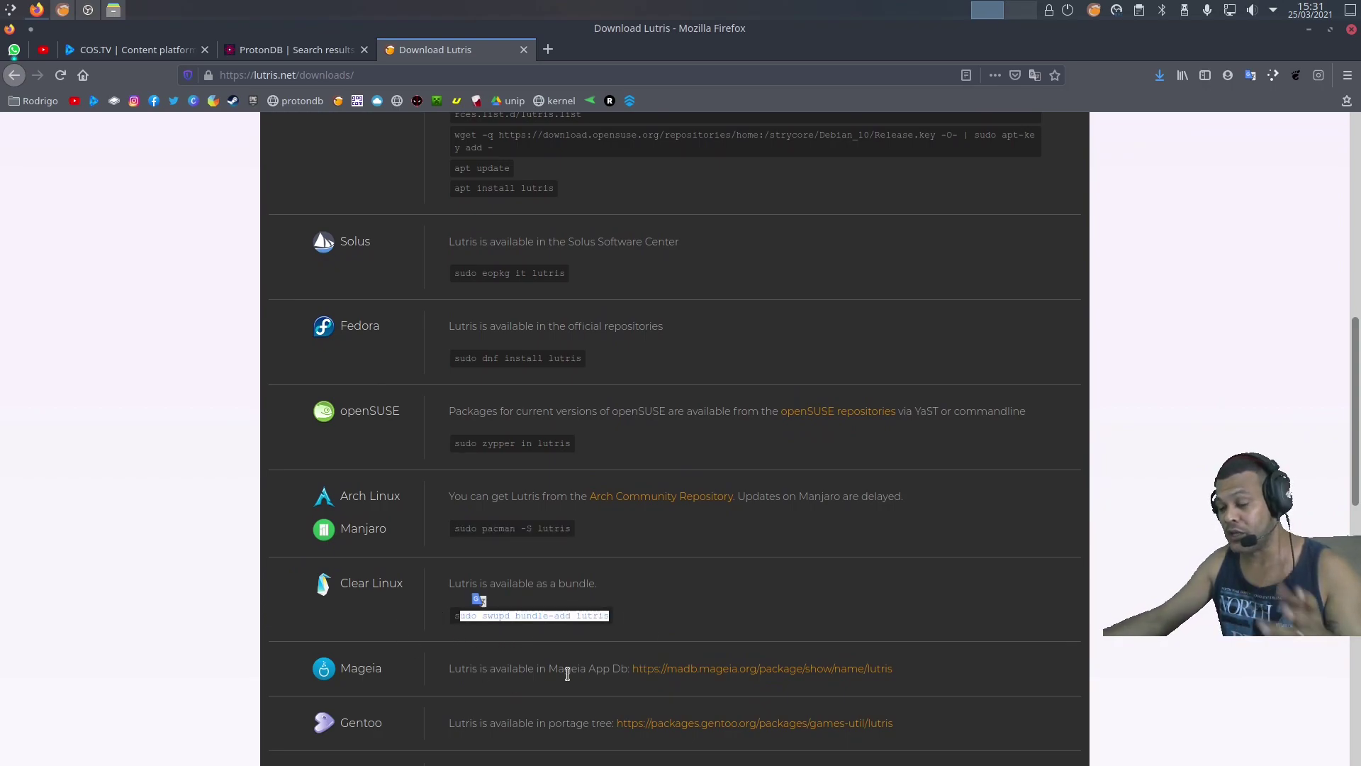
{"action": "scroll", "coordinate": [419, 622], "scroll_direction": "down", "scroll_amount": 2}
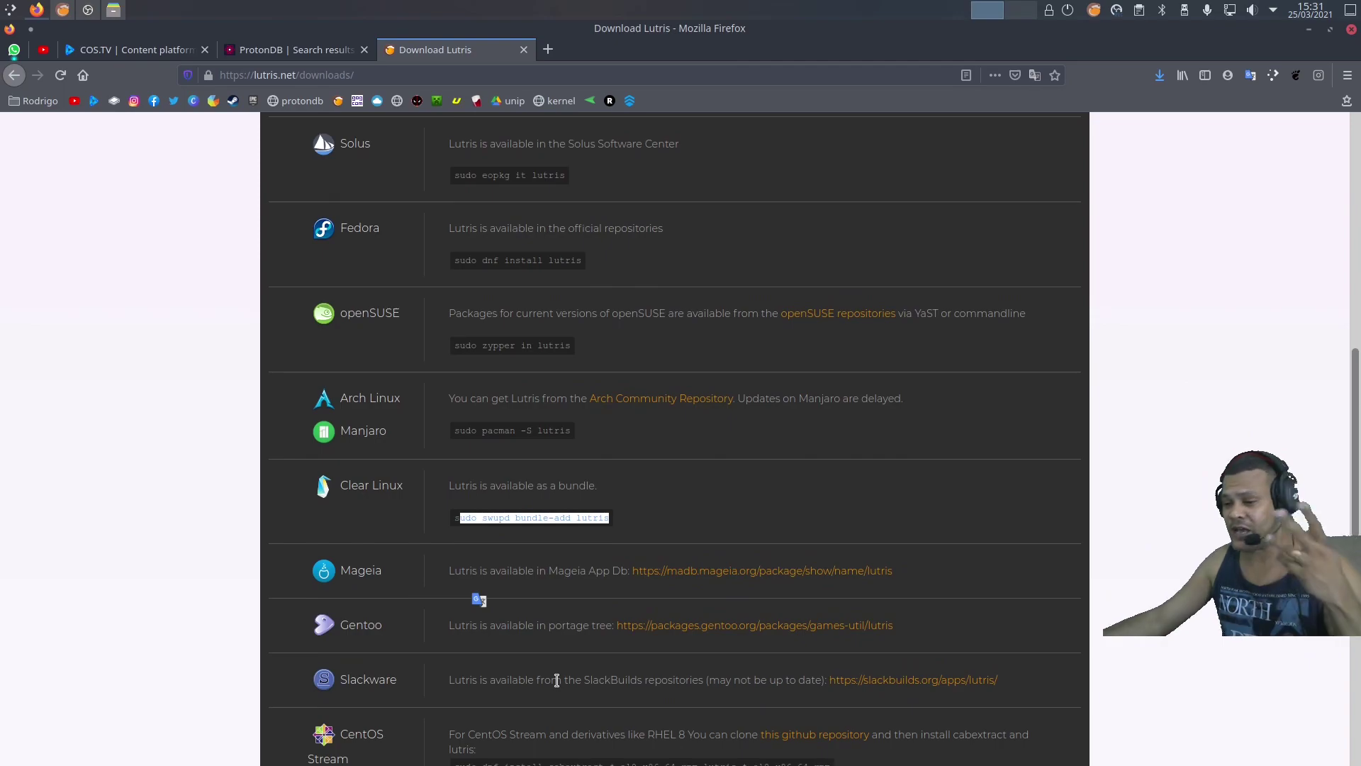
{"action": "scroll", "coordinate": [492, 639], "scroll_direction": "down", "scroll_amount": 3}
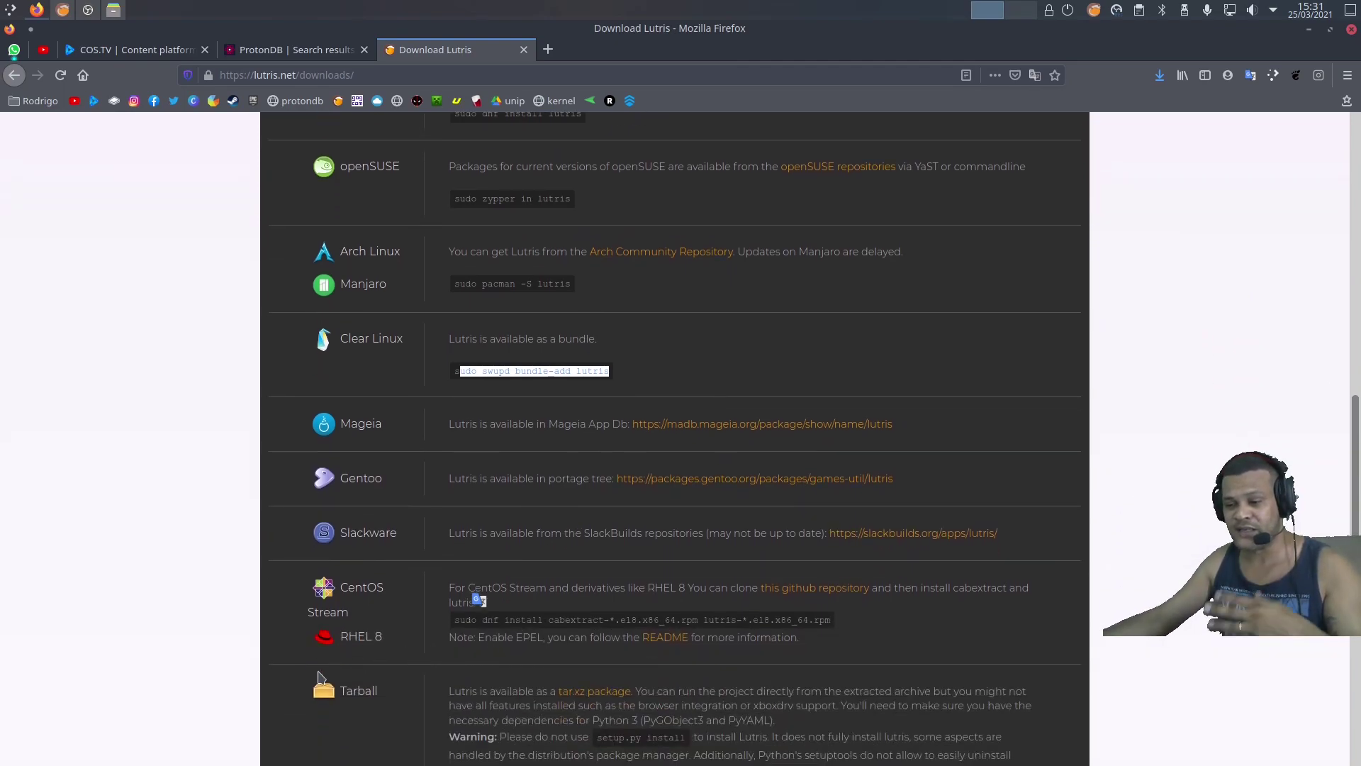
{"action": "scroll", "coordinate": [402, 693], "scroll_direction": "down", "scroll_amount": 4}
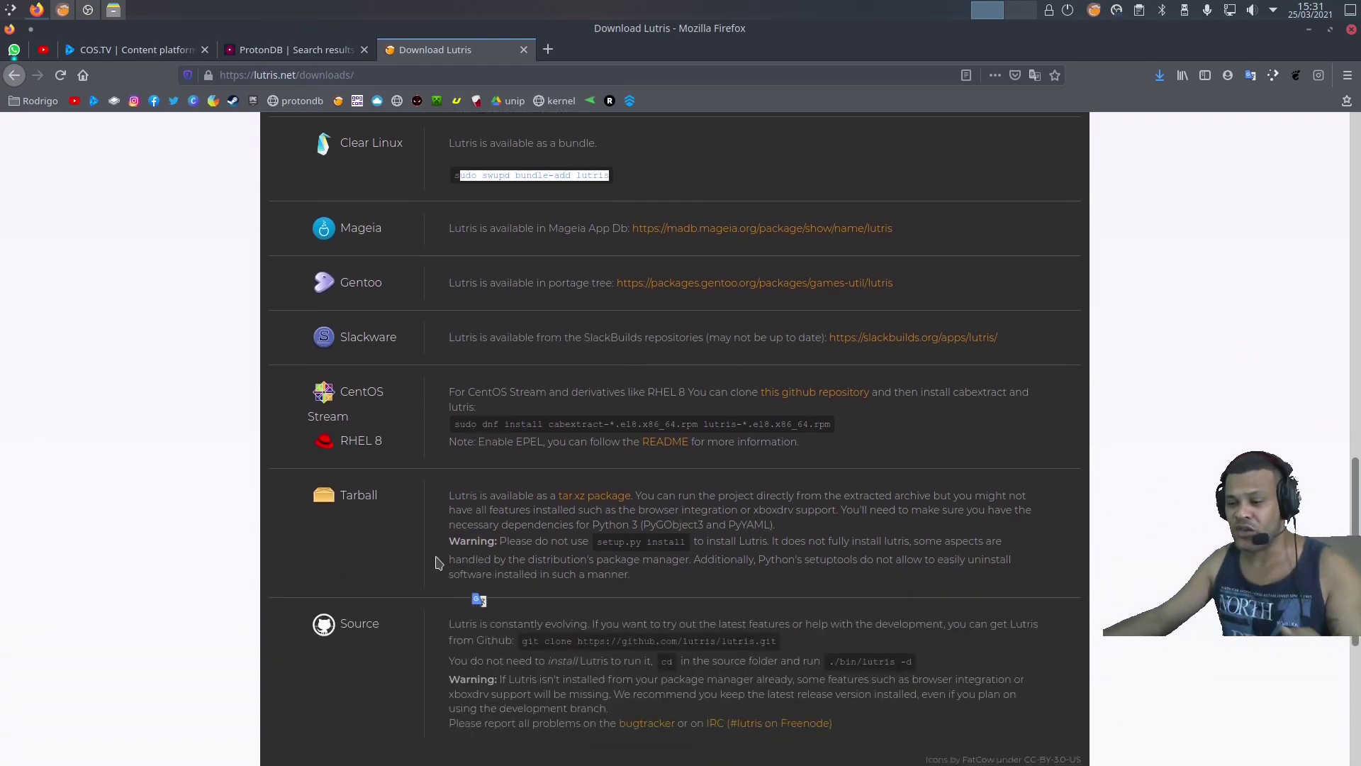
{"action": "scroll", "coordinate": [814, 556], "scroll_direction": "up", "scroll_amount": 19}
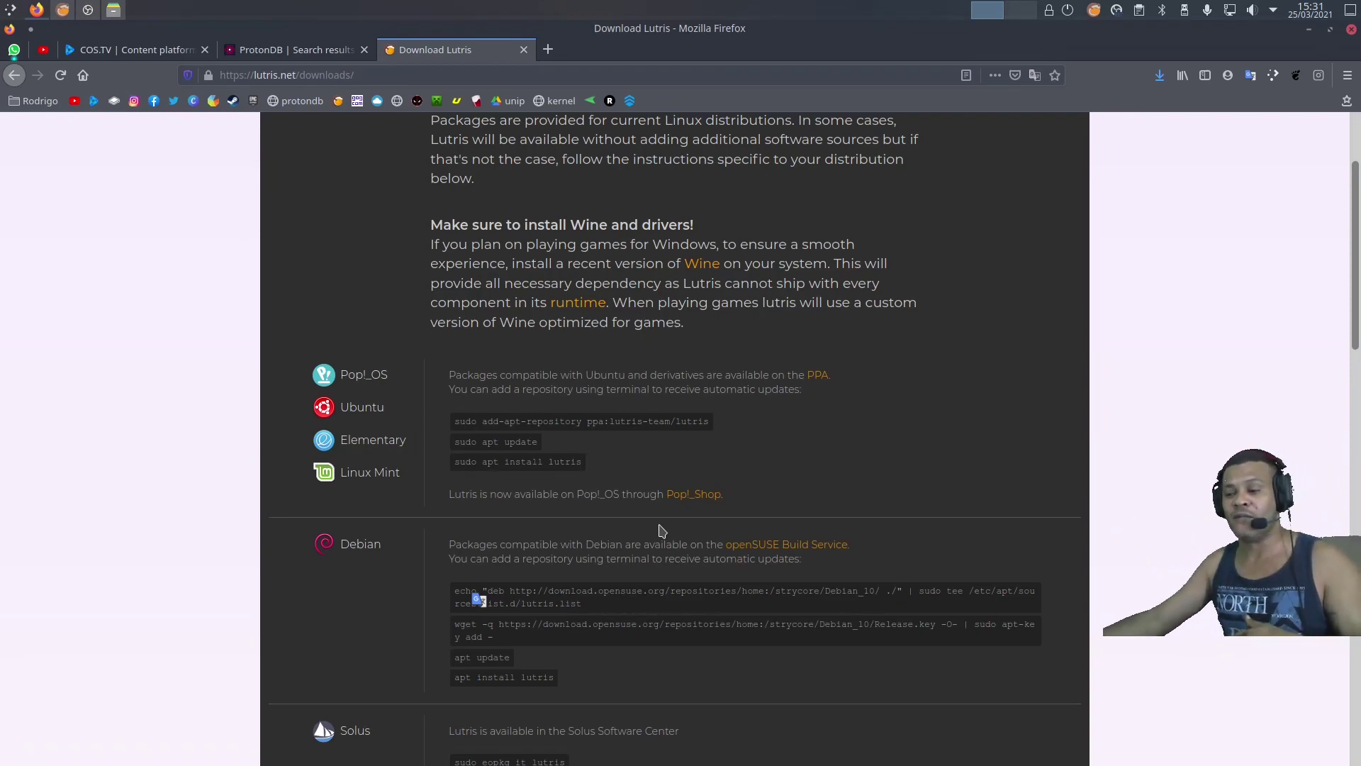
Step: Copy the command sudo add-apt-repository ppa:lutris-team/lutris from the Ubuntu and derivatives section
{"action": "left_click_drag", "start_coordinate": [448, 422], "coordinate": [731, 479]}
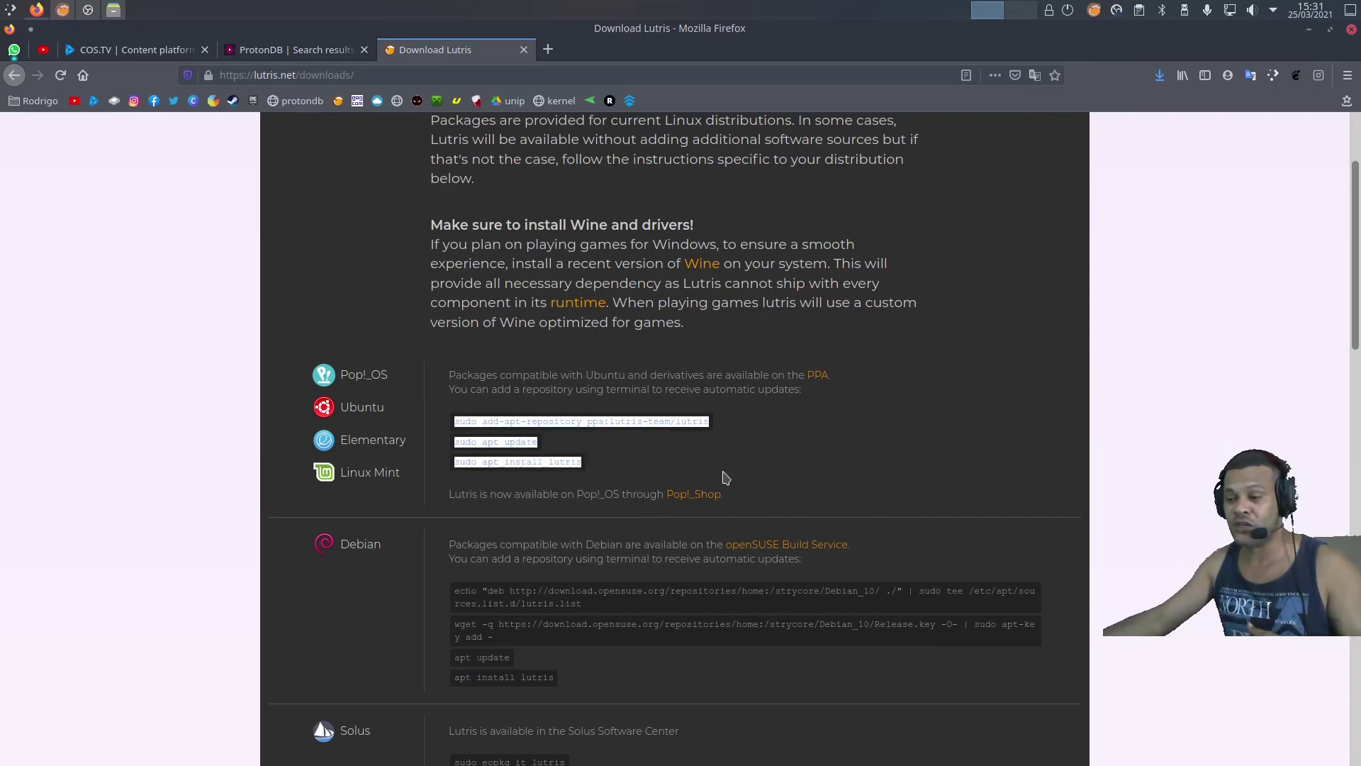
{"action": "left_click", "coordinate": [676, 423]}
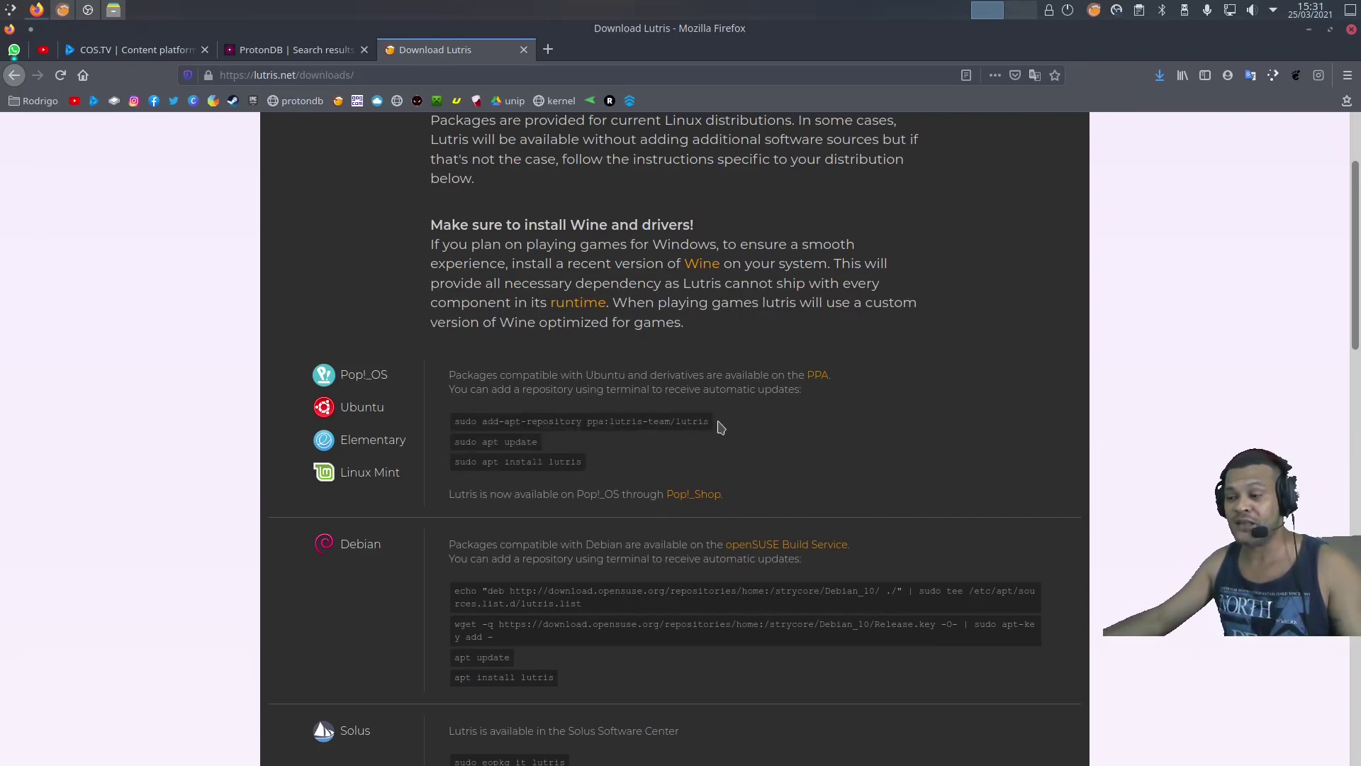
{"action": "triple_click", "coordinate": [494, 423]}
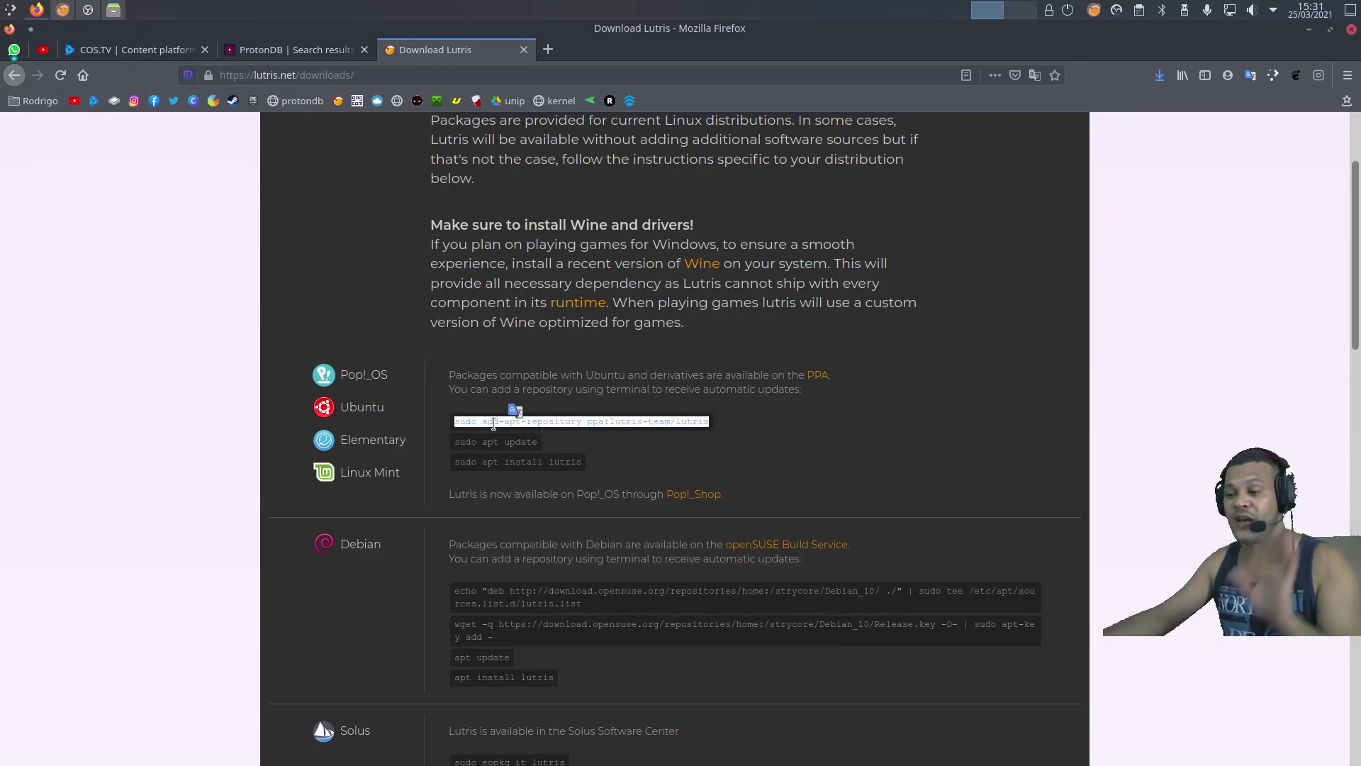
{"action": "right_click", "coordinate": [495, 424]}
{"action": "left_click", "coordinate": [560, 435]}
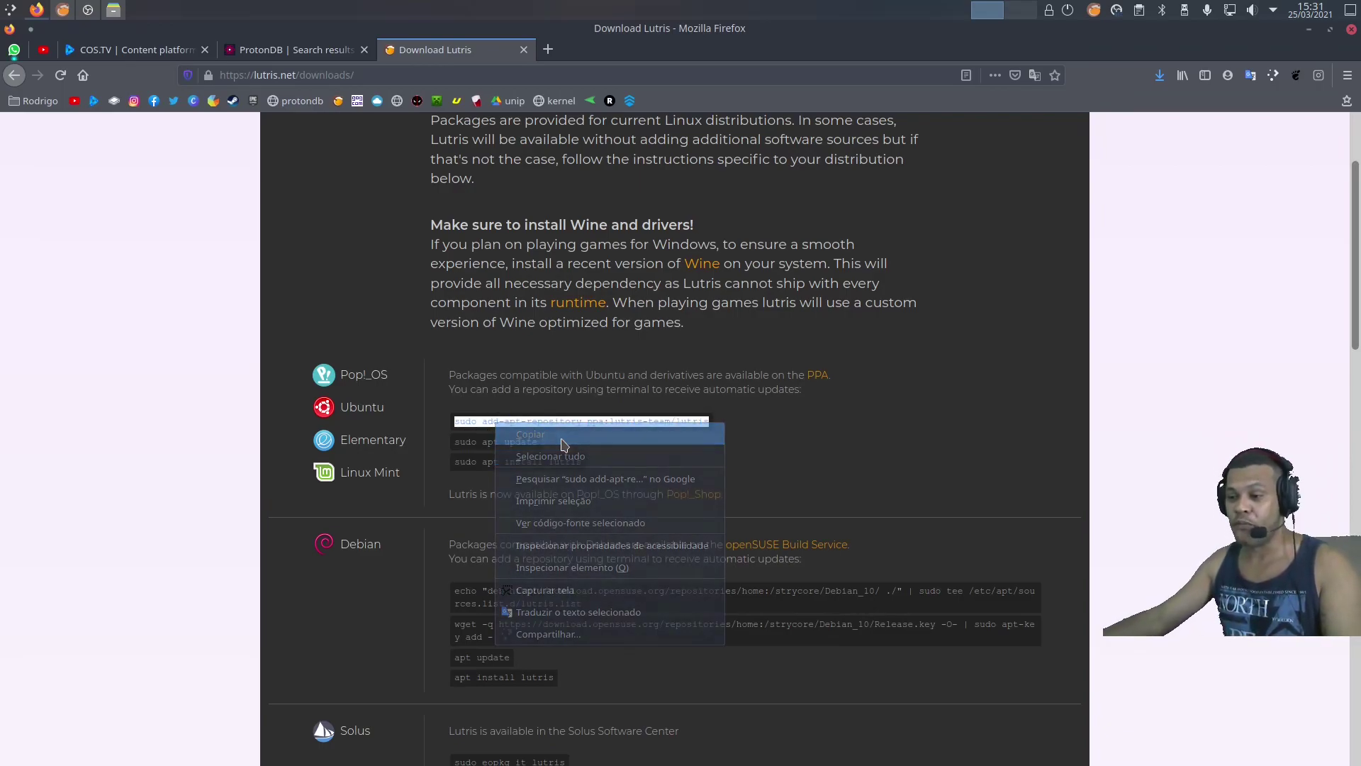
Step: Run sudo add-apt-repository ppa:lutris-team/lutris in a new terminal, authenticate with the account password and confirm adding the repository
{"action": "key", "text": "ctrl+alt+t"}
{"action": "key", "text": "ctrl+shift+v"}
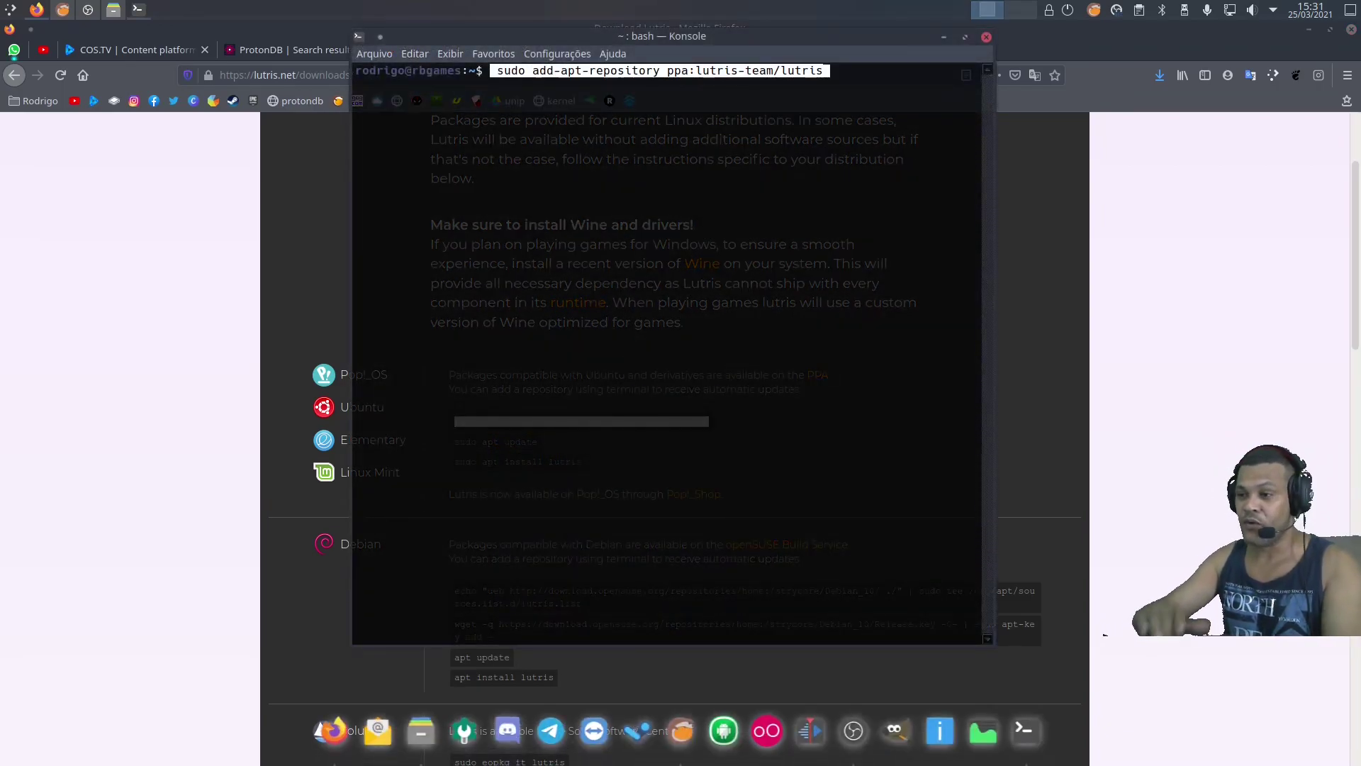
{"action": "key", "text": "Return"}
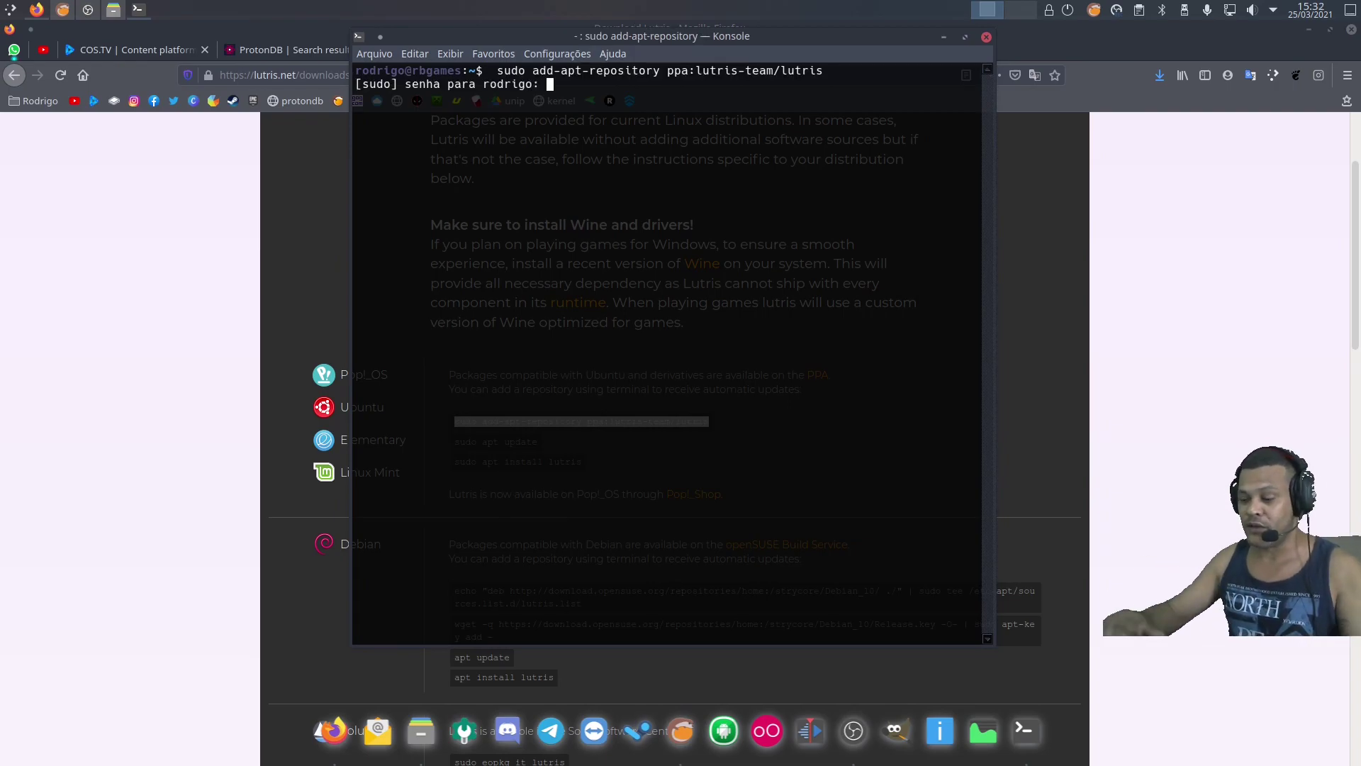
{"action": "key", "text": "Return"}
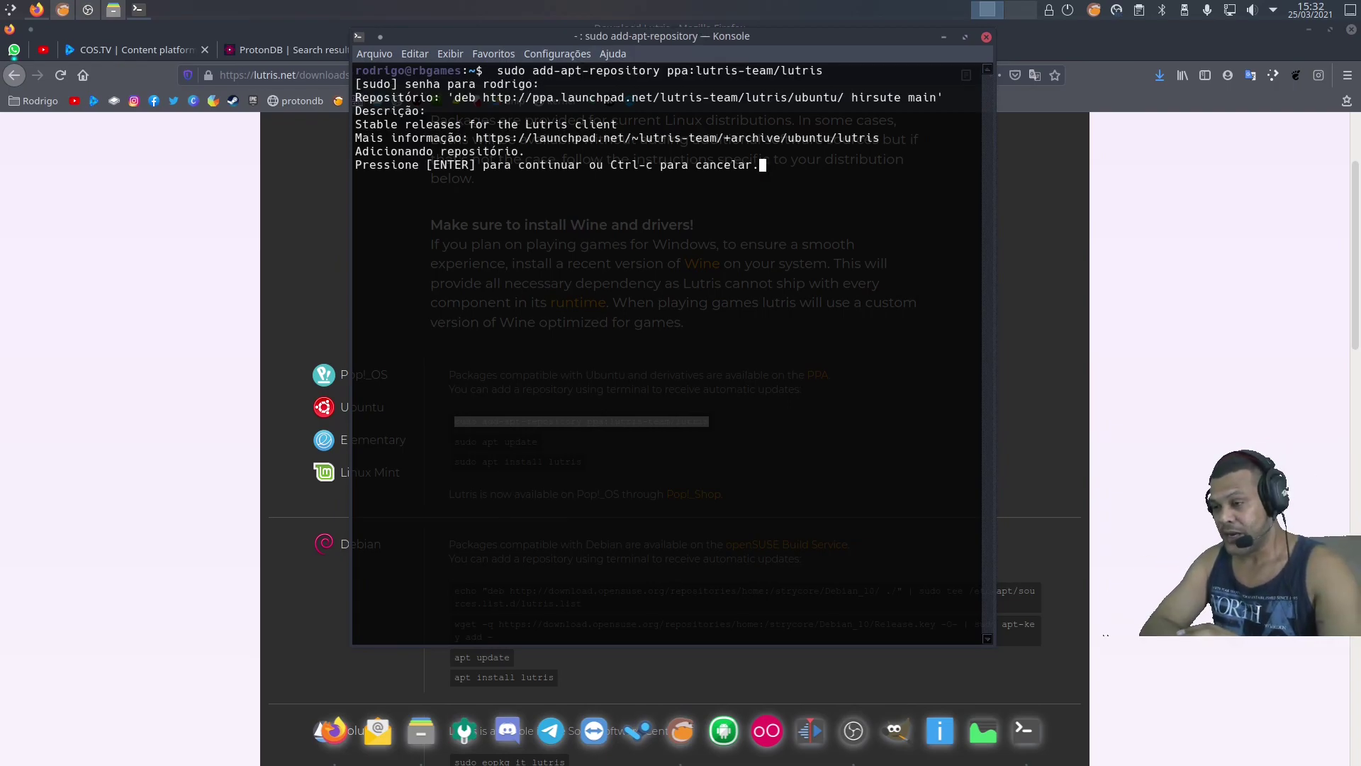
{"action": "key", "text": "Return"}
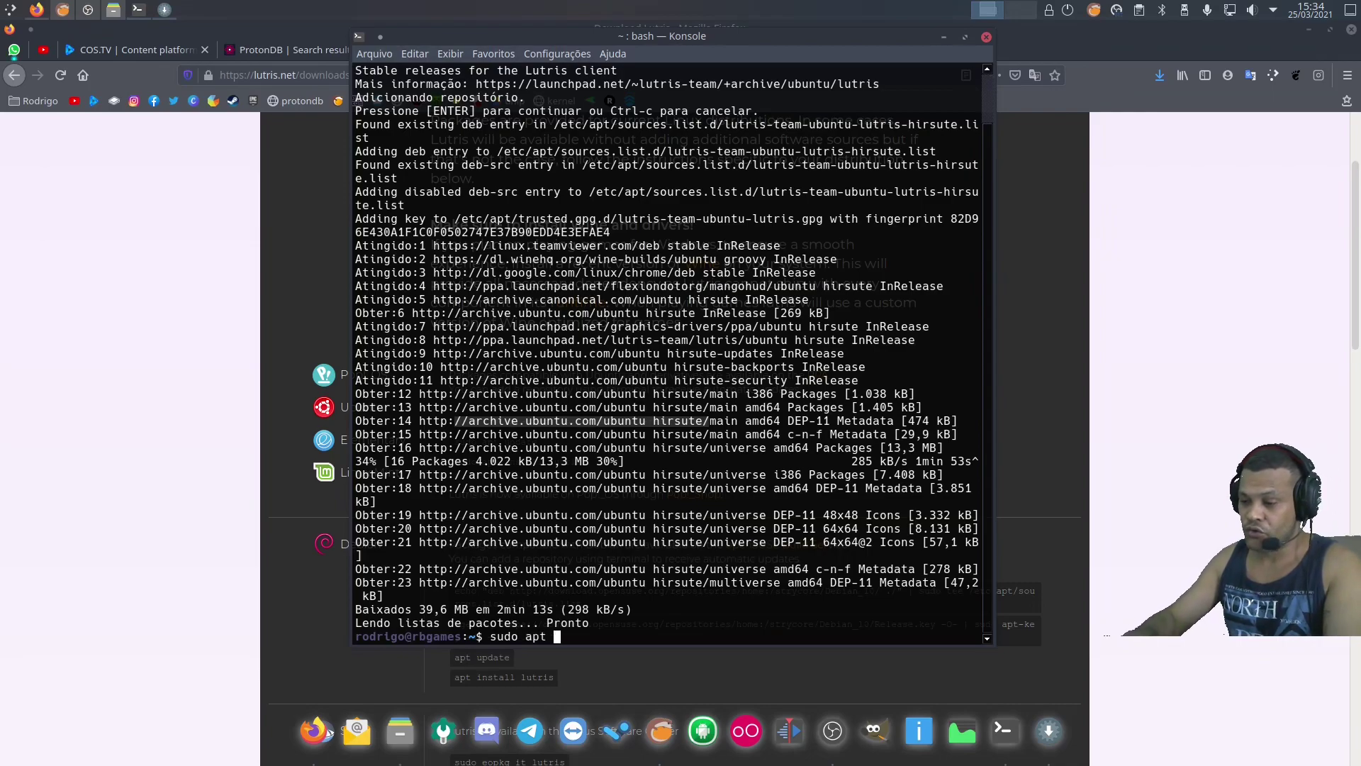
Step: Write sudo apt update in the terminal, copy sudo apt install lutris from the page's Ubuntu section, and run the install command in the terminal
{"action": "type", "text": "update"}
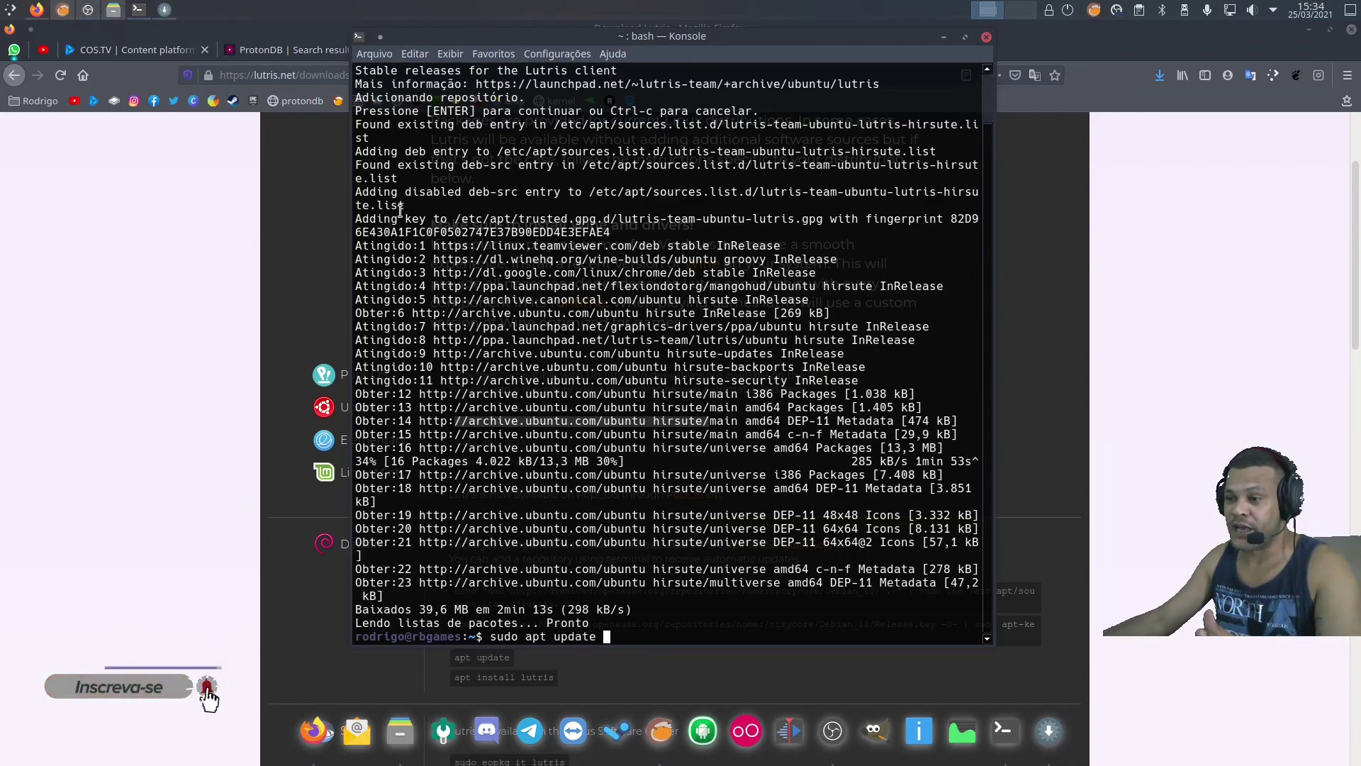
{"action": "left_click", "coordinate": [296, 273]}
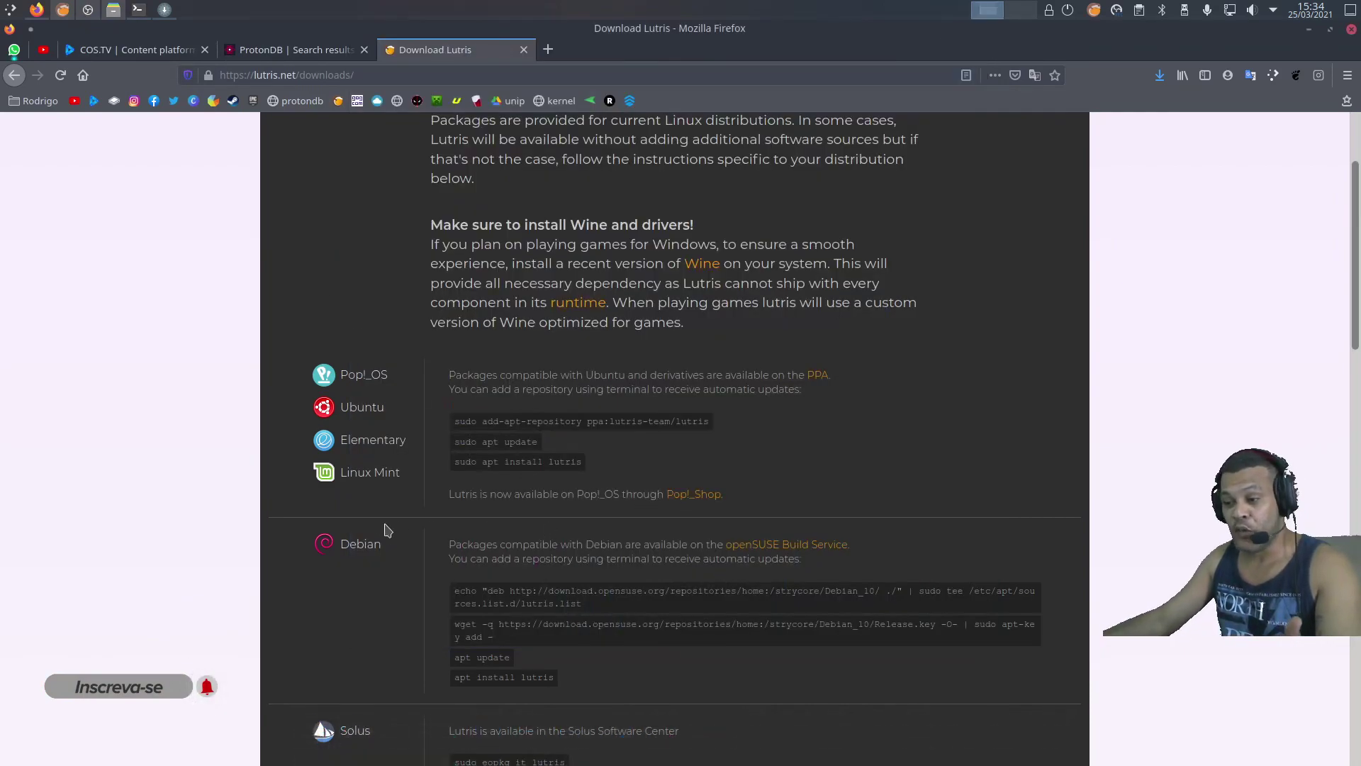
{"action": "left_click_drag", "start_coordinate": [454, 473], "coordinate": [594, 479]}
{"action": "right_click", "coordinate": [545, 465]}
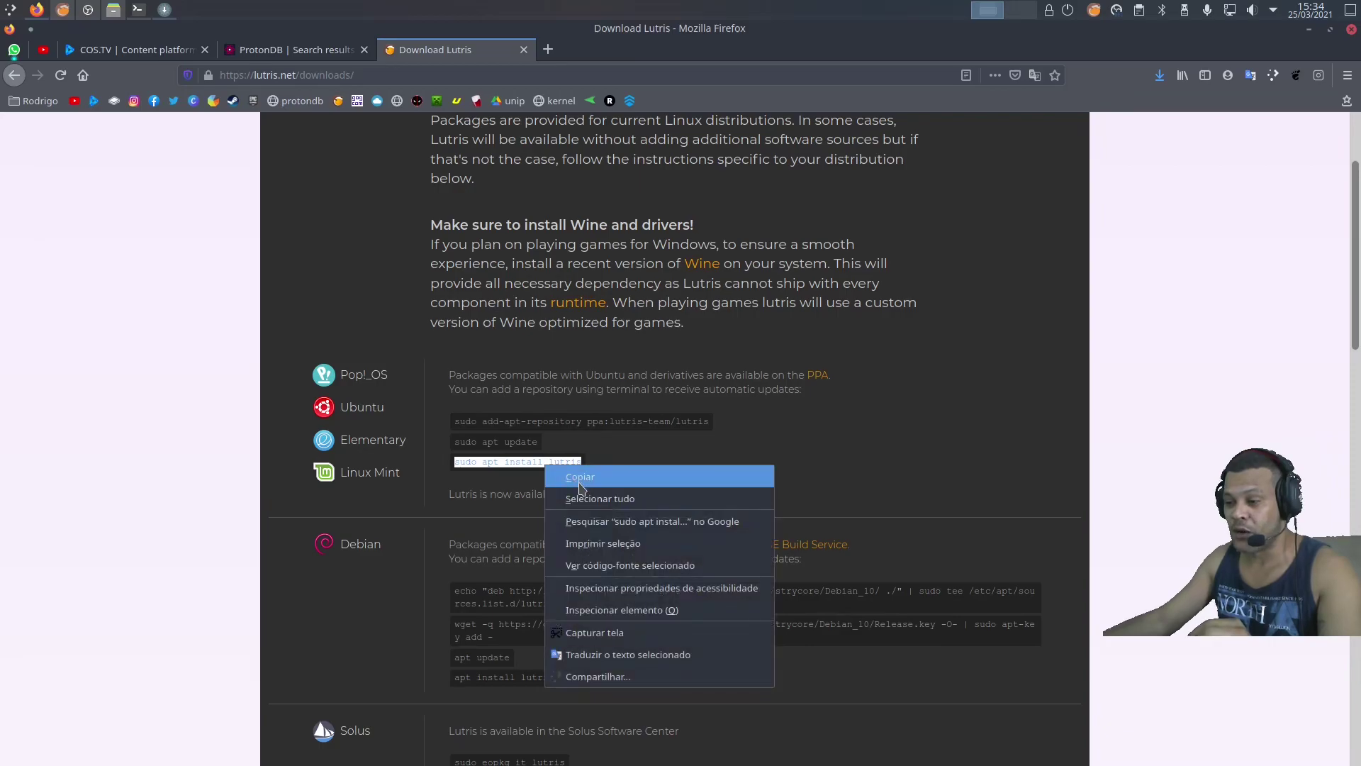
{"action": "left_click", "coordinate": [573, 474]}
{"action": "left_click", "coordinate": [164, 10]}
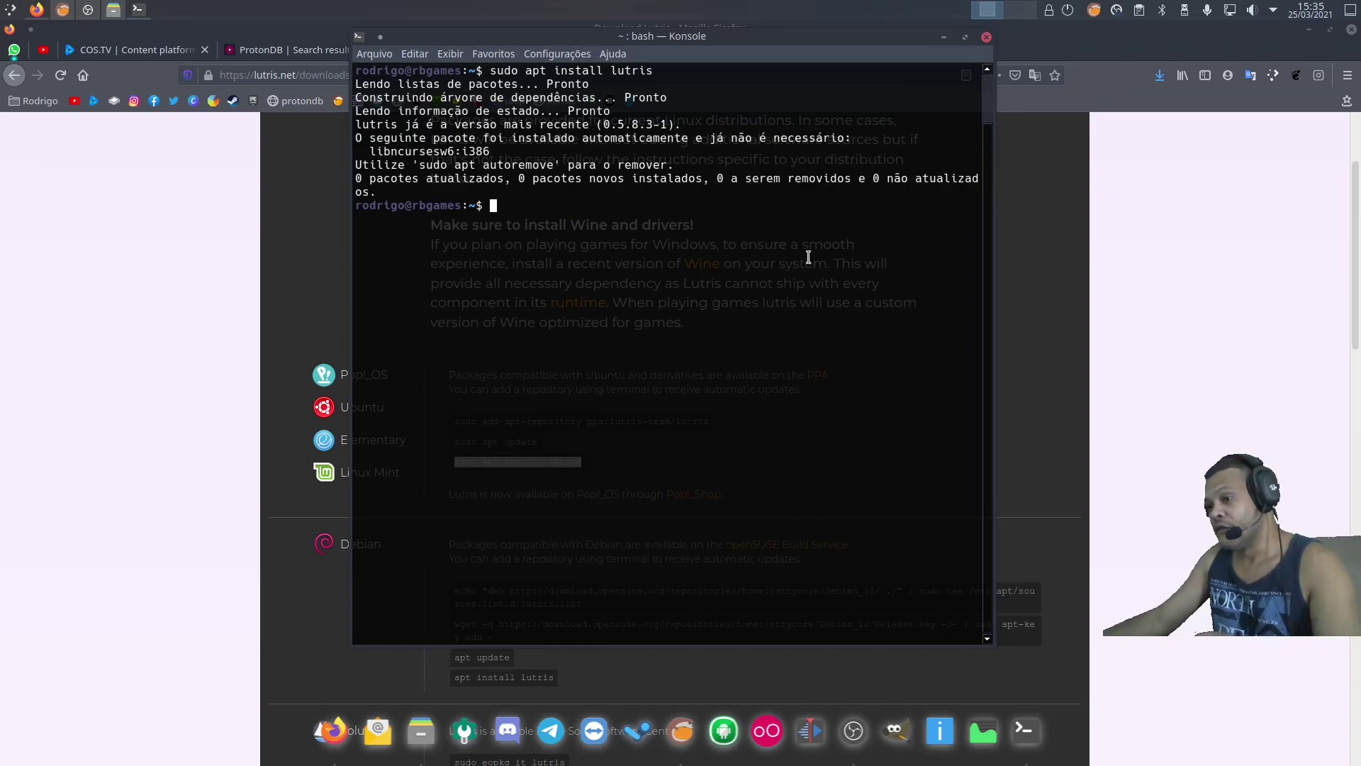
Step: Close the terminal, go to the desktop and launch Lutris
{"action": "left_click", "coordinate": [986, 38]}
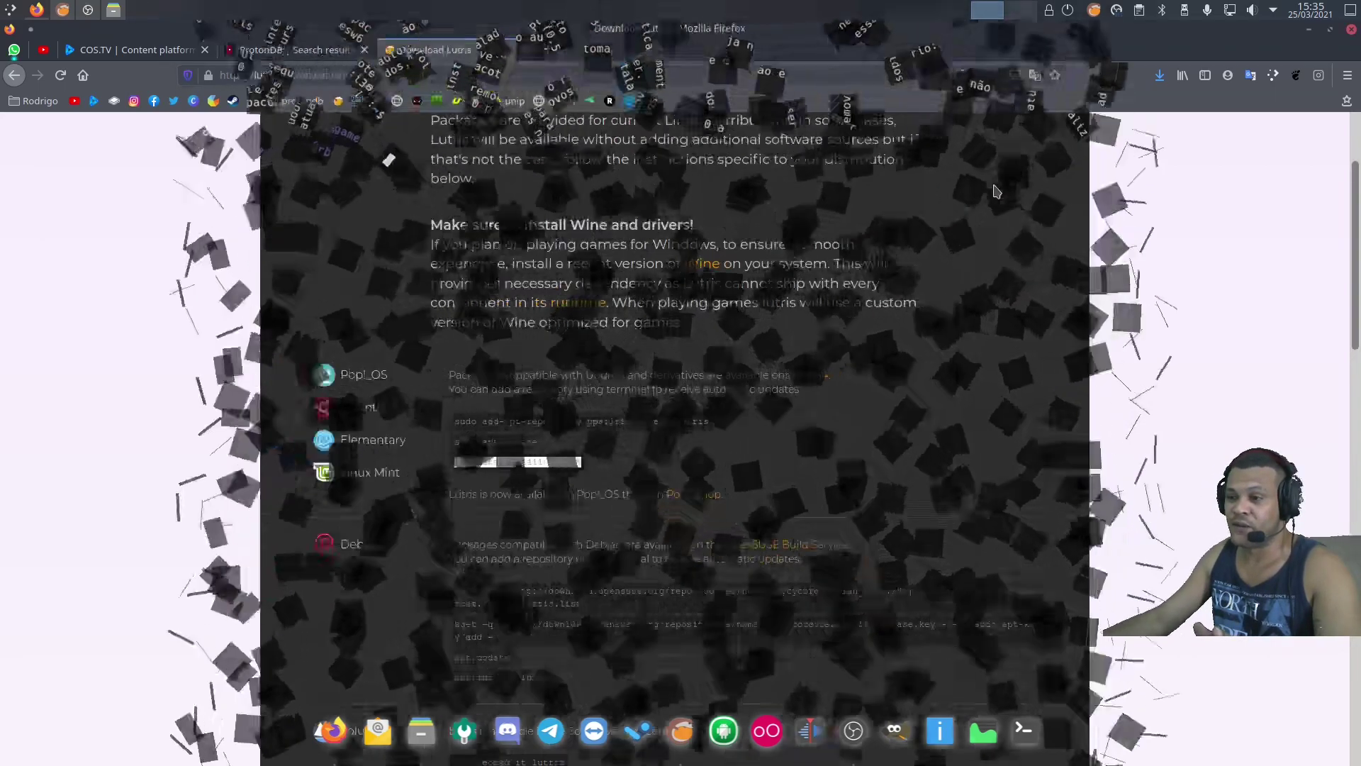
{"action": "key", "text": "ctrl+F12"}
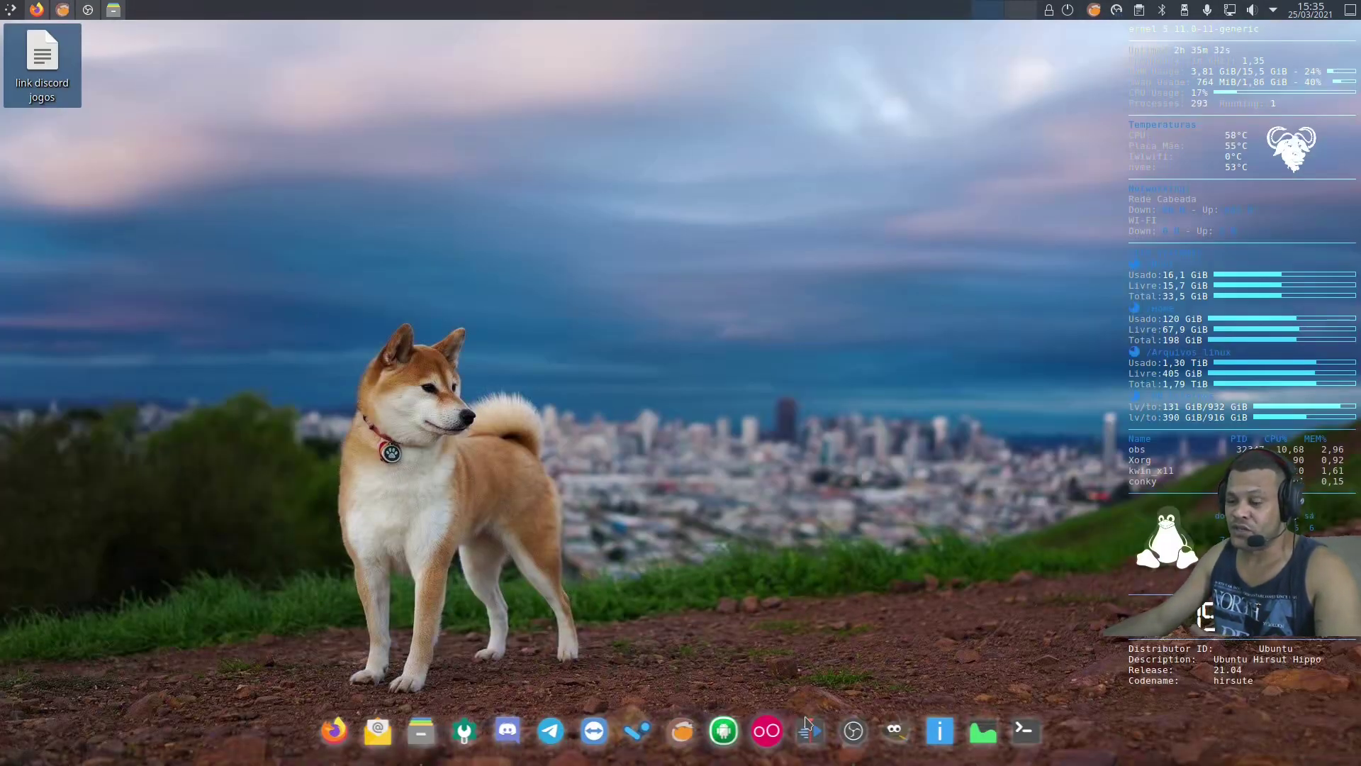
{"action": "key", "text": "super"}
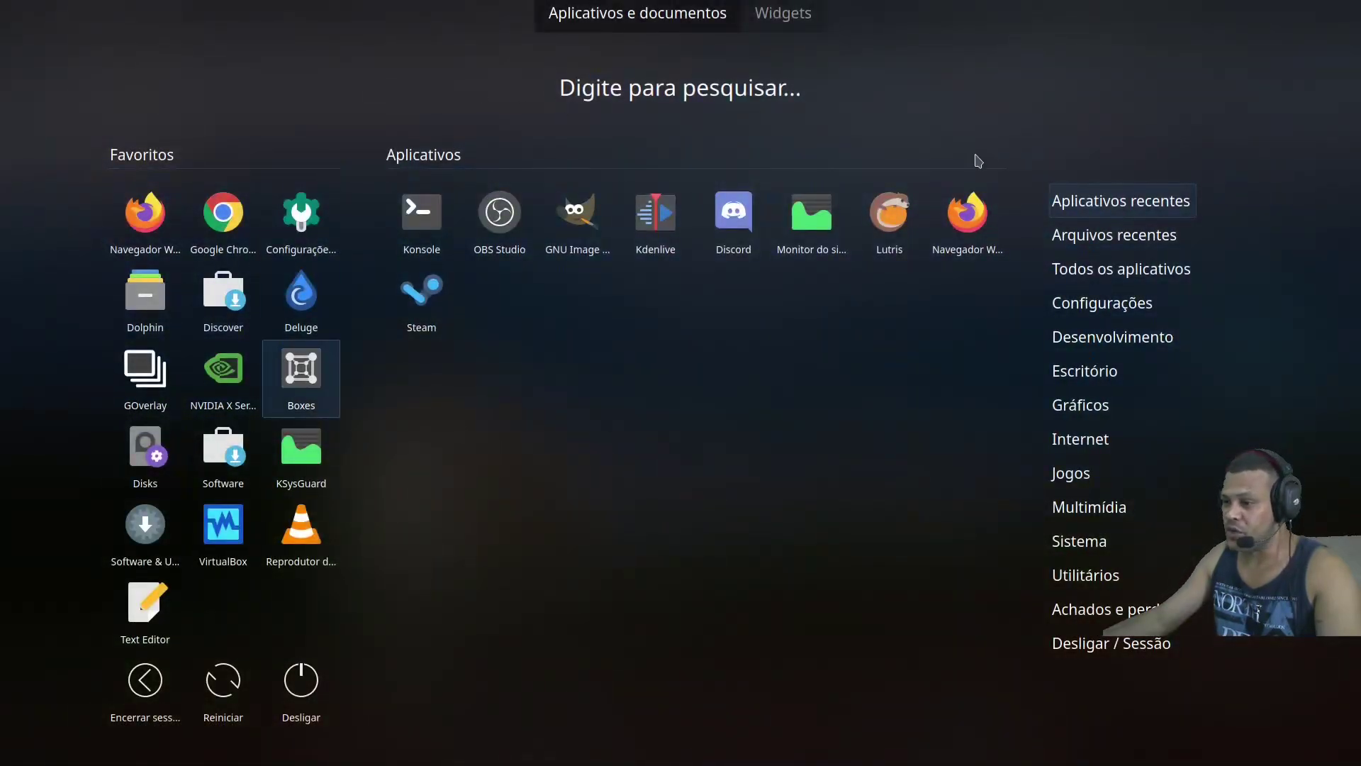
{"action": "left_click", "coordinate": [1121, 269]}
{"action": "key", "text": "Escape"}
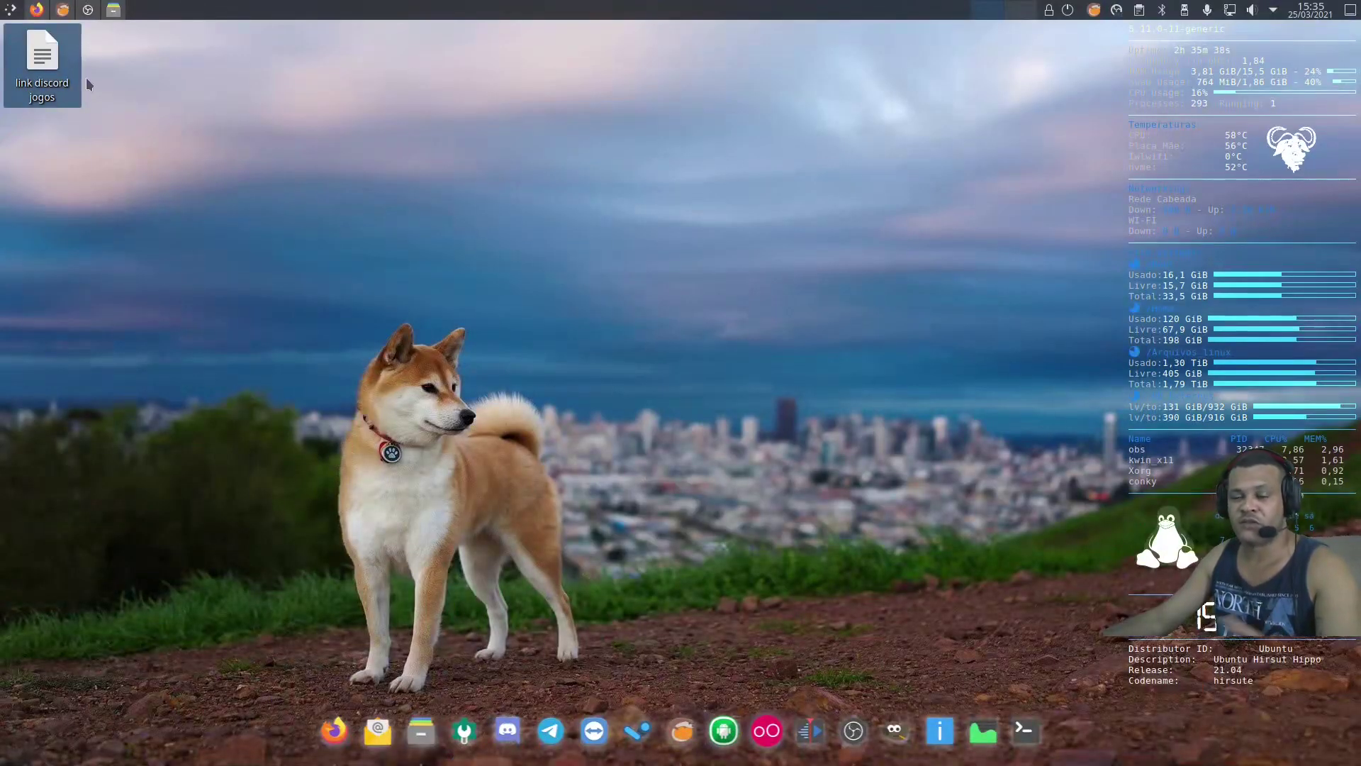
{"action": "key", "text": "super"}
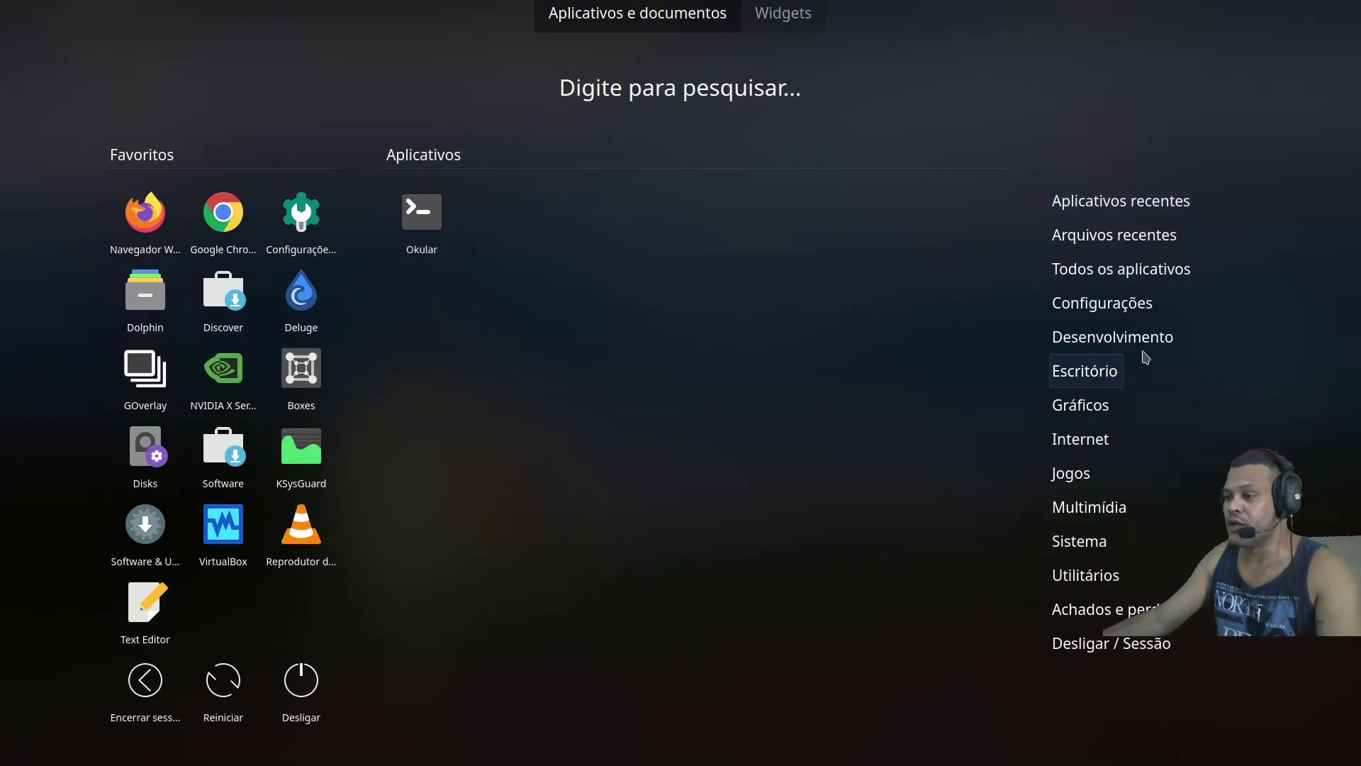
{"action": "key", "text": "Escape"}
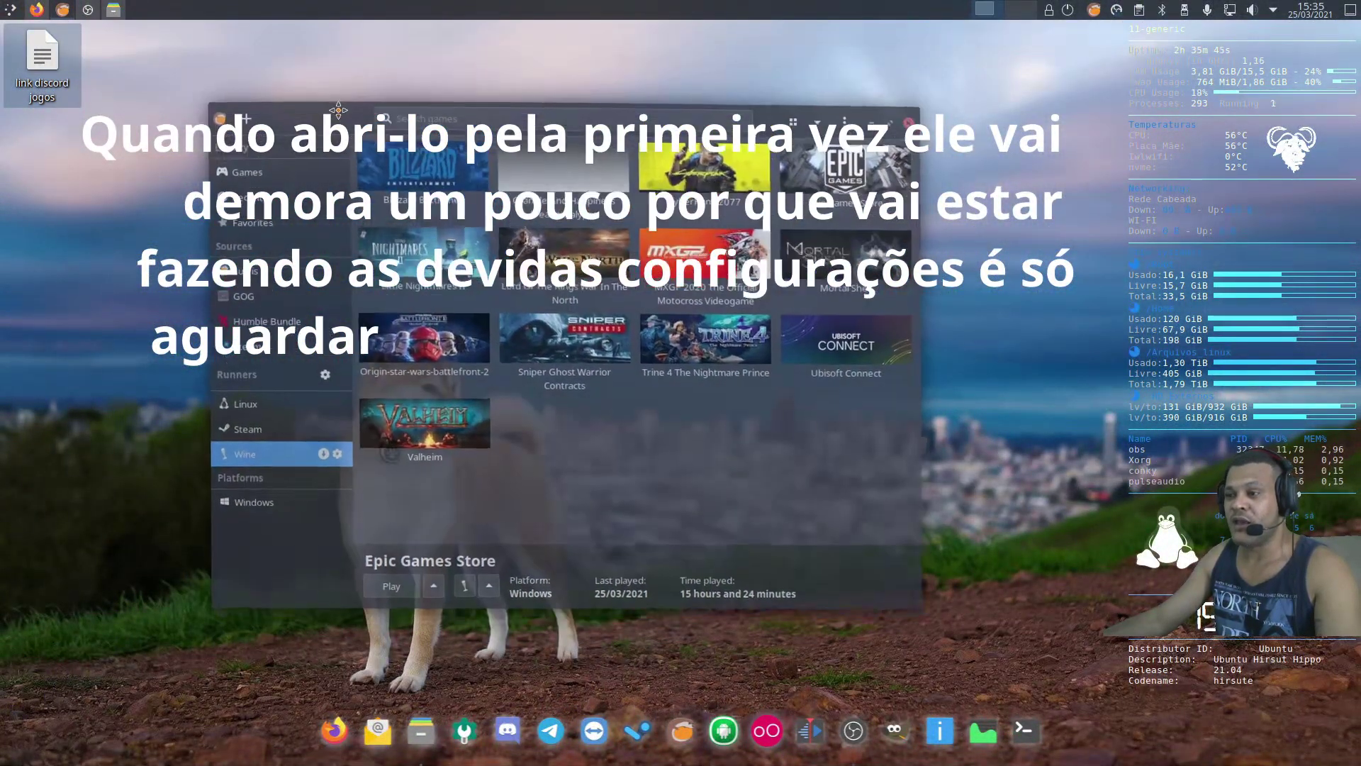
Step: Open the Lutris preferences and examine the system information, checking the graphics section and Vulkan support
{"action": "left_click", "coordinate": [827, 112]}
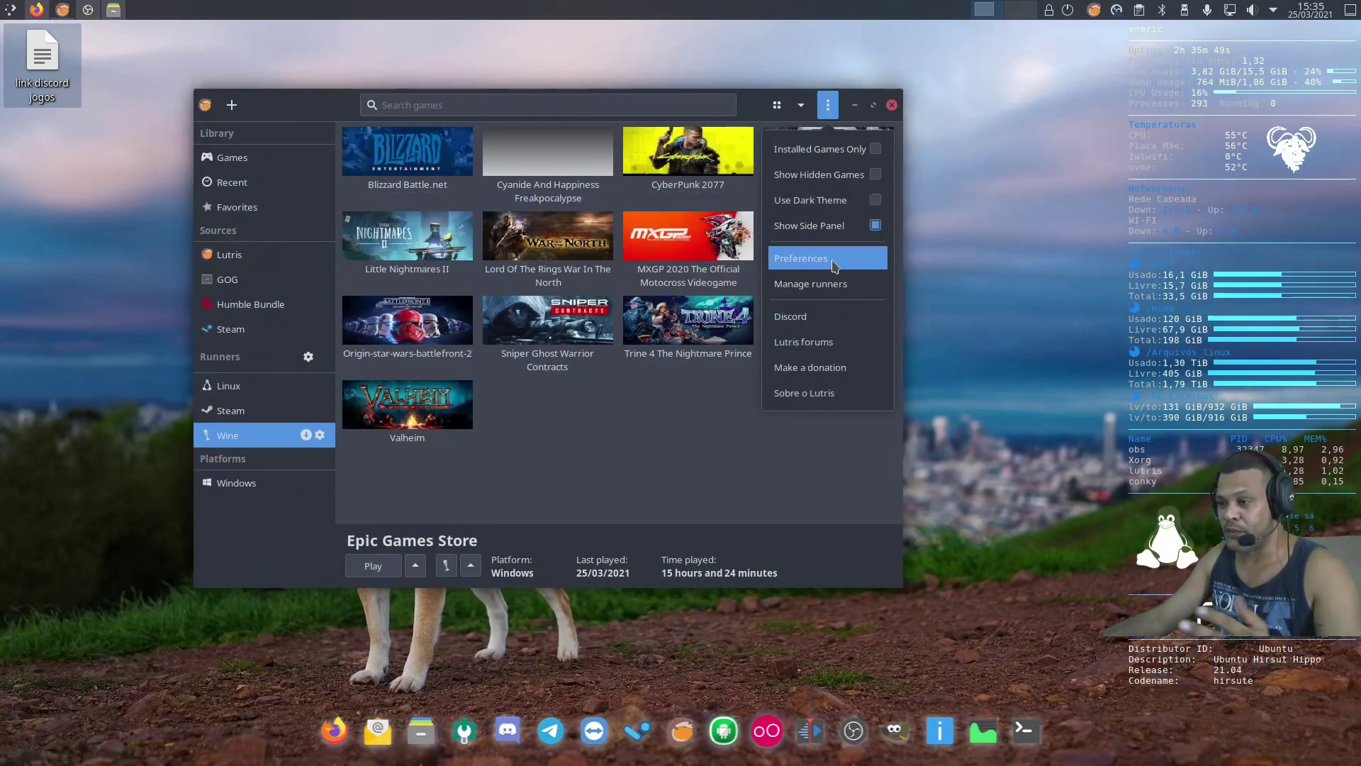
{"action": "left_click", "coordinate": [830, 110]}
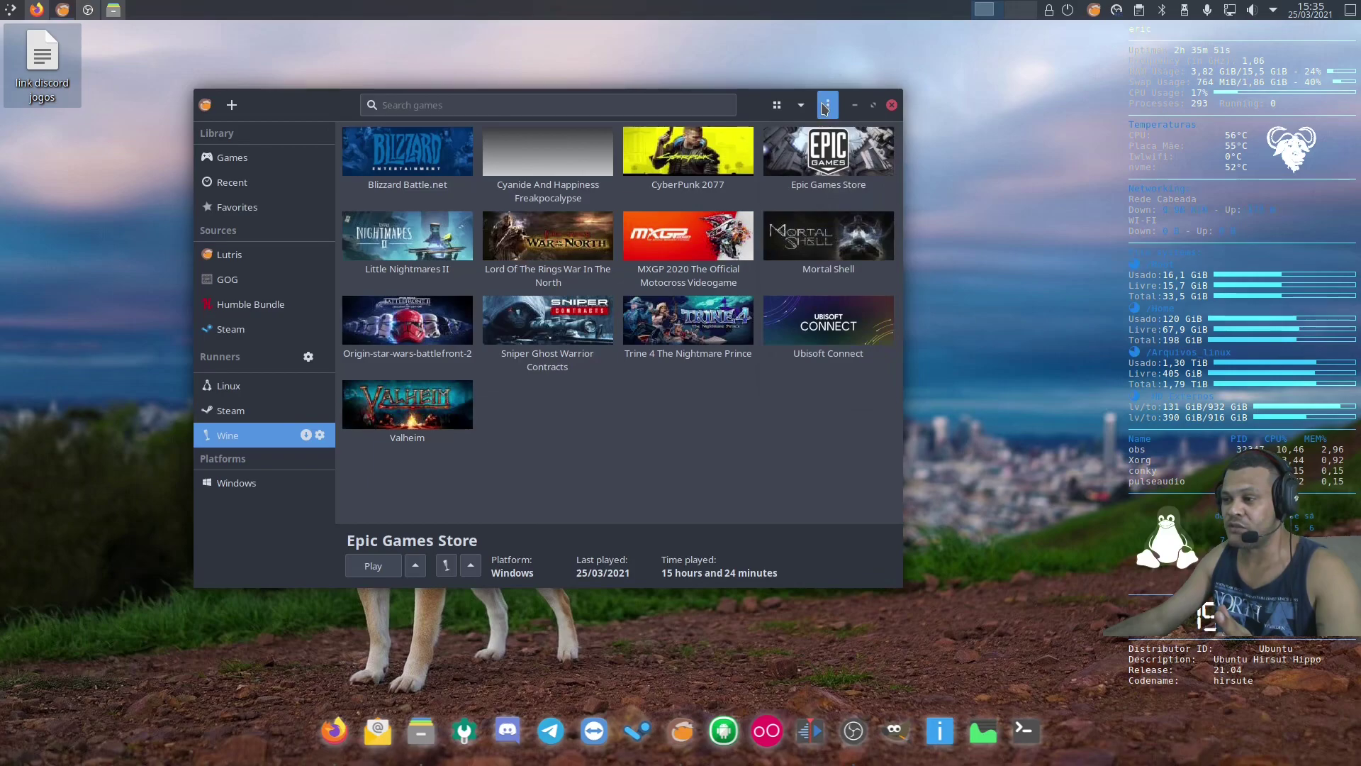
{"action": "left_click", "coordinate": [833, 114]}
{"action": "left_click", "coordinate": [824, 267]}
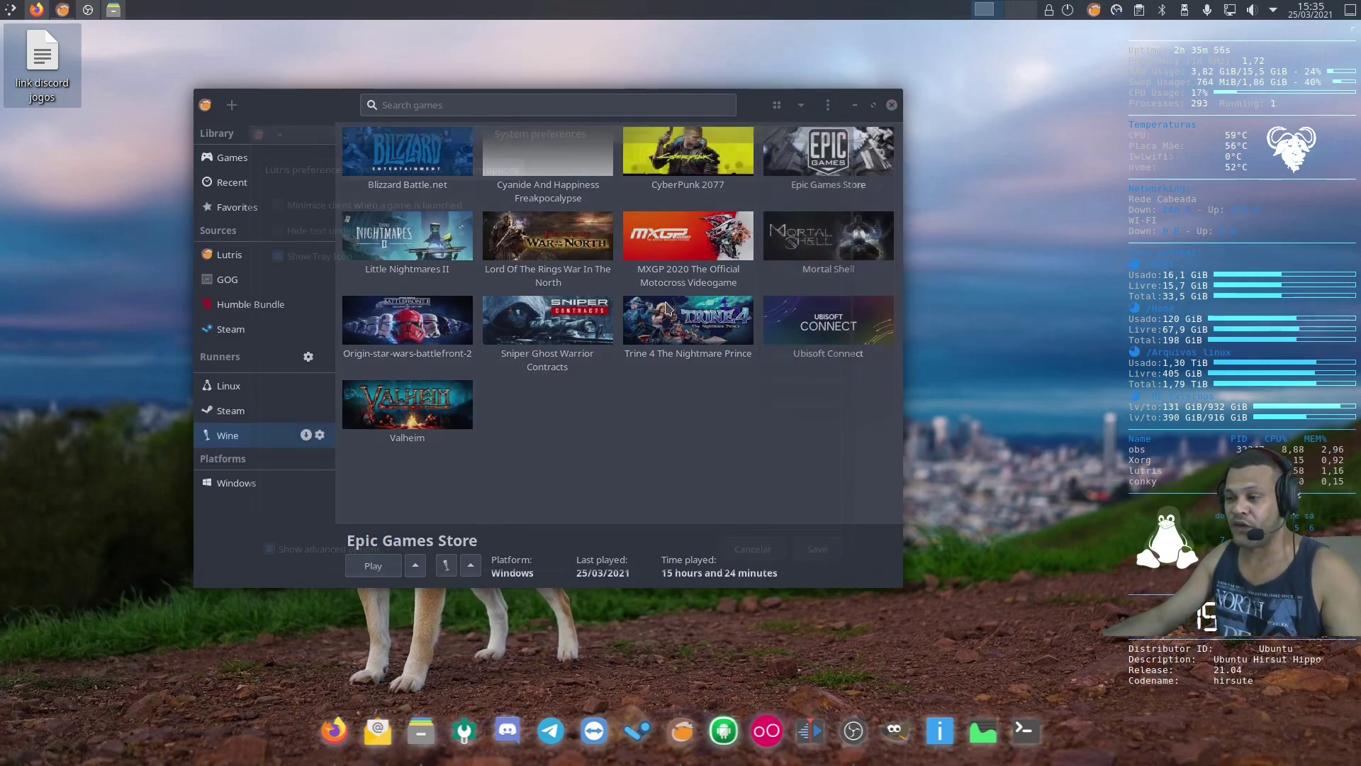
{"action": "left_click", "coordinate": [370, 175]}
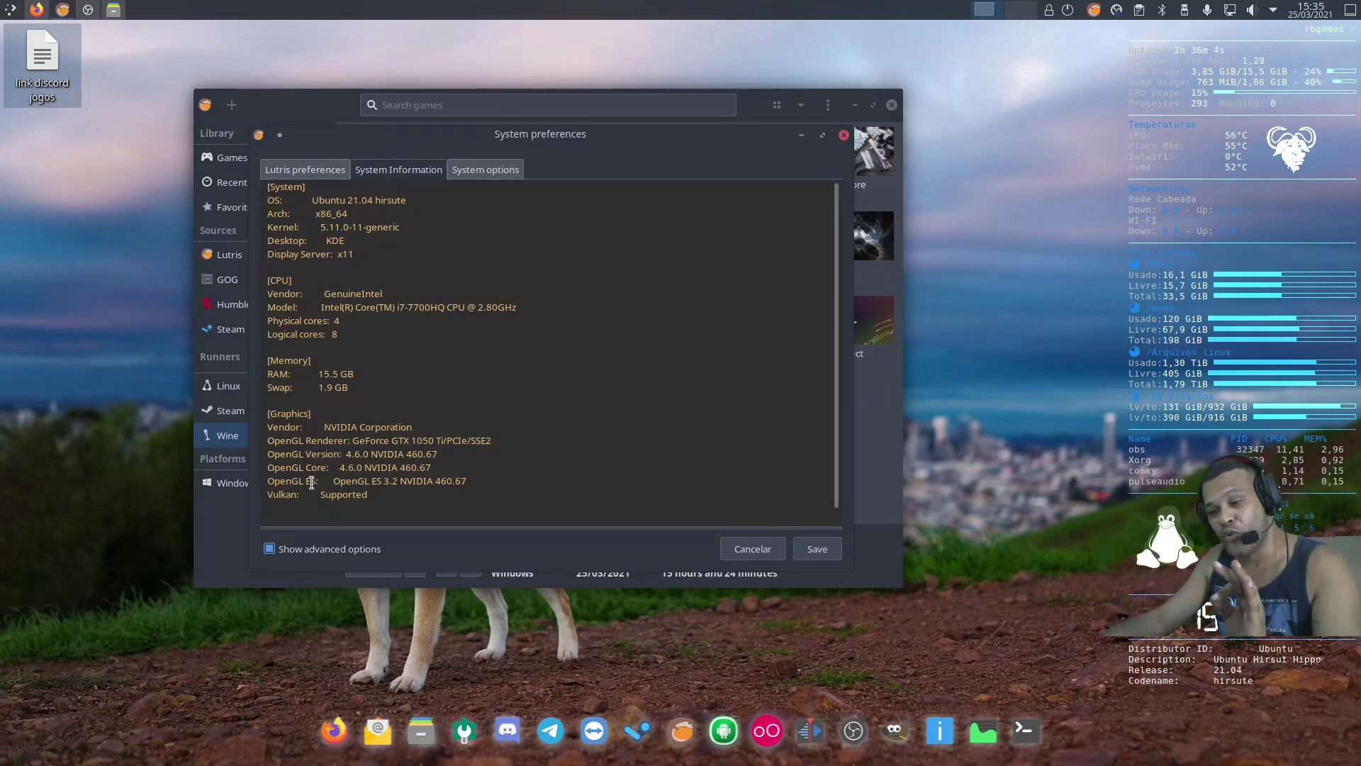
{"action": "left_click_drag", "start_coordinate": [369, 494], "coordinate": [256, 496]}
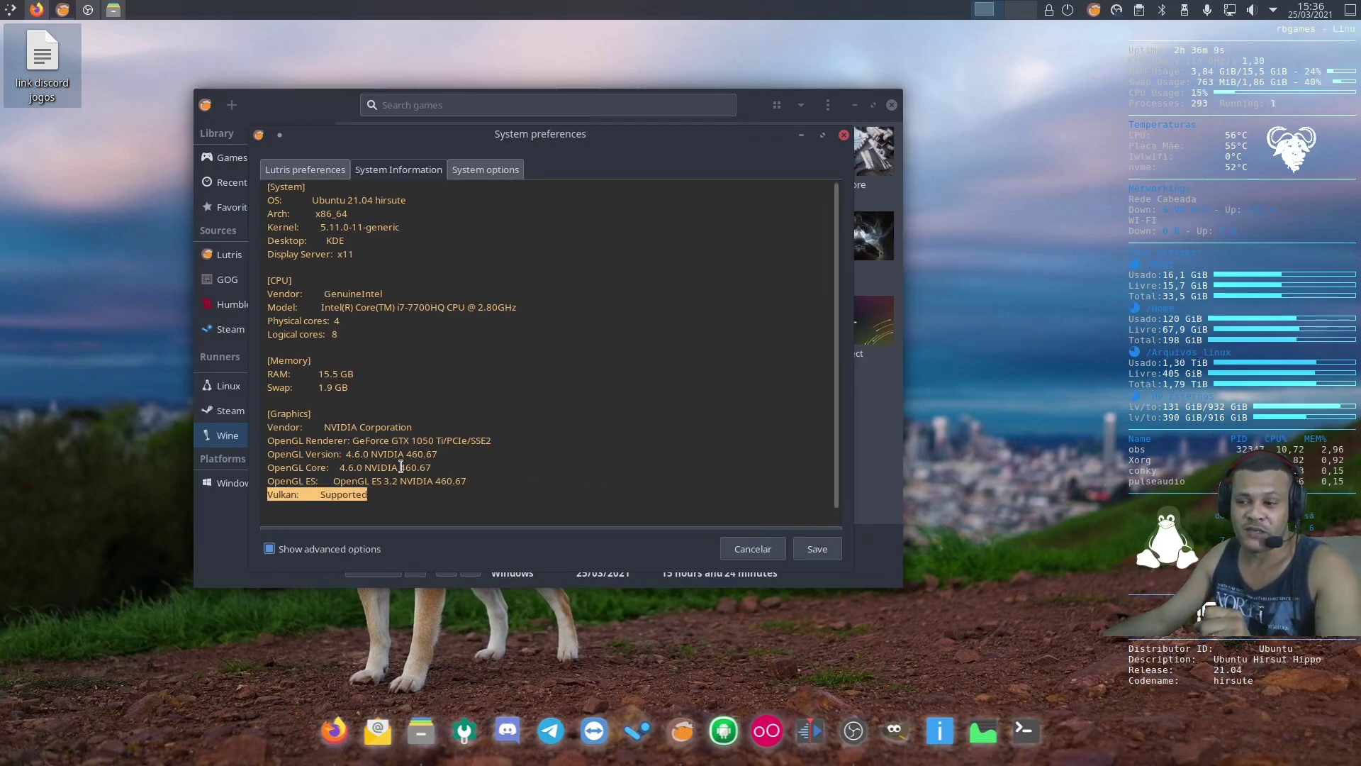
{"action": "left_click_drag", "start_coordinate": [261, 413], "coordinate": [455, 494]}
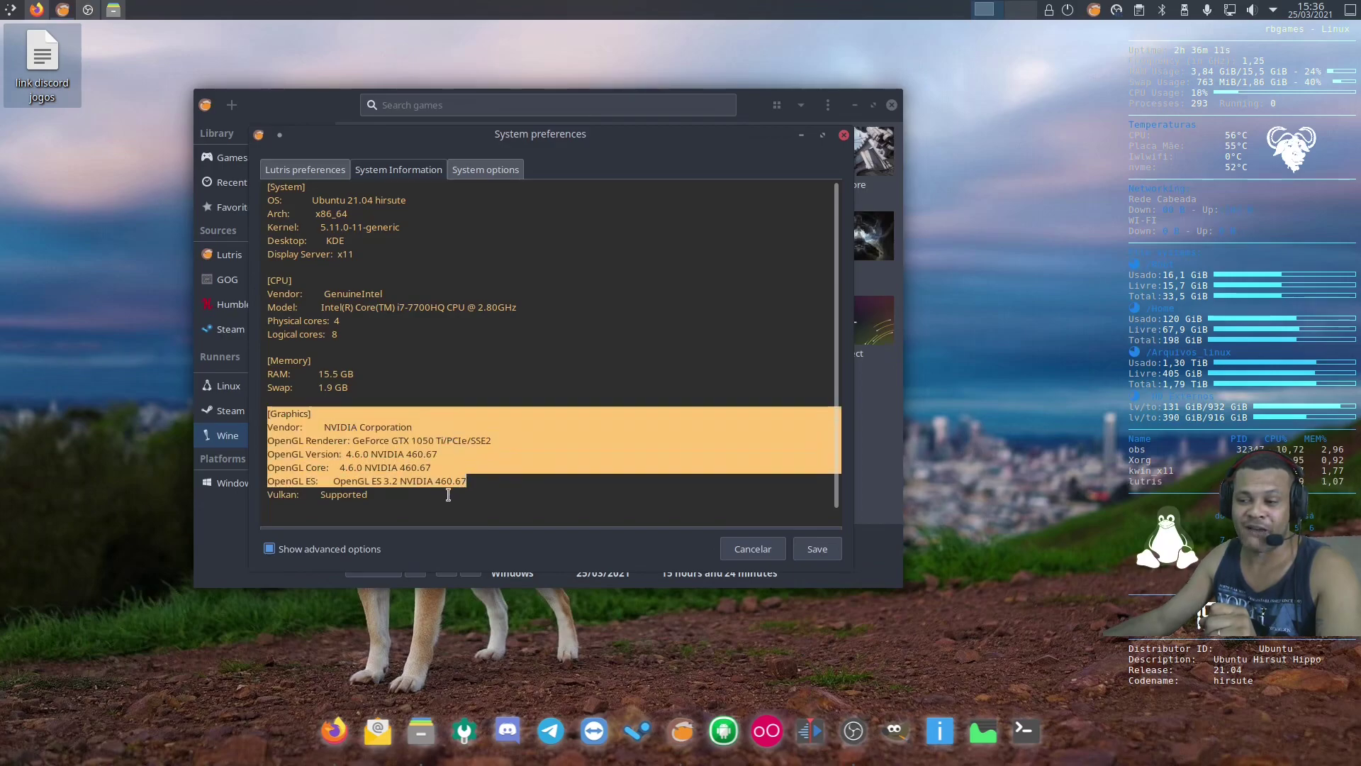
{"action": "left_click_drag", "start_coordinate": [369, 494], "coordinate": [267, 490]}
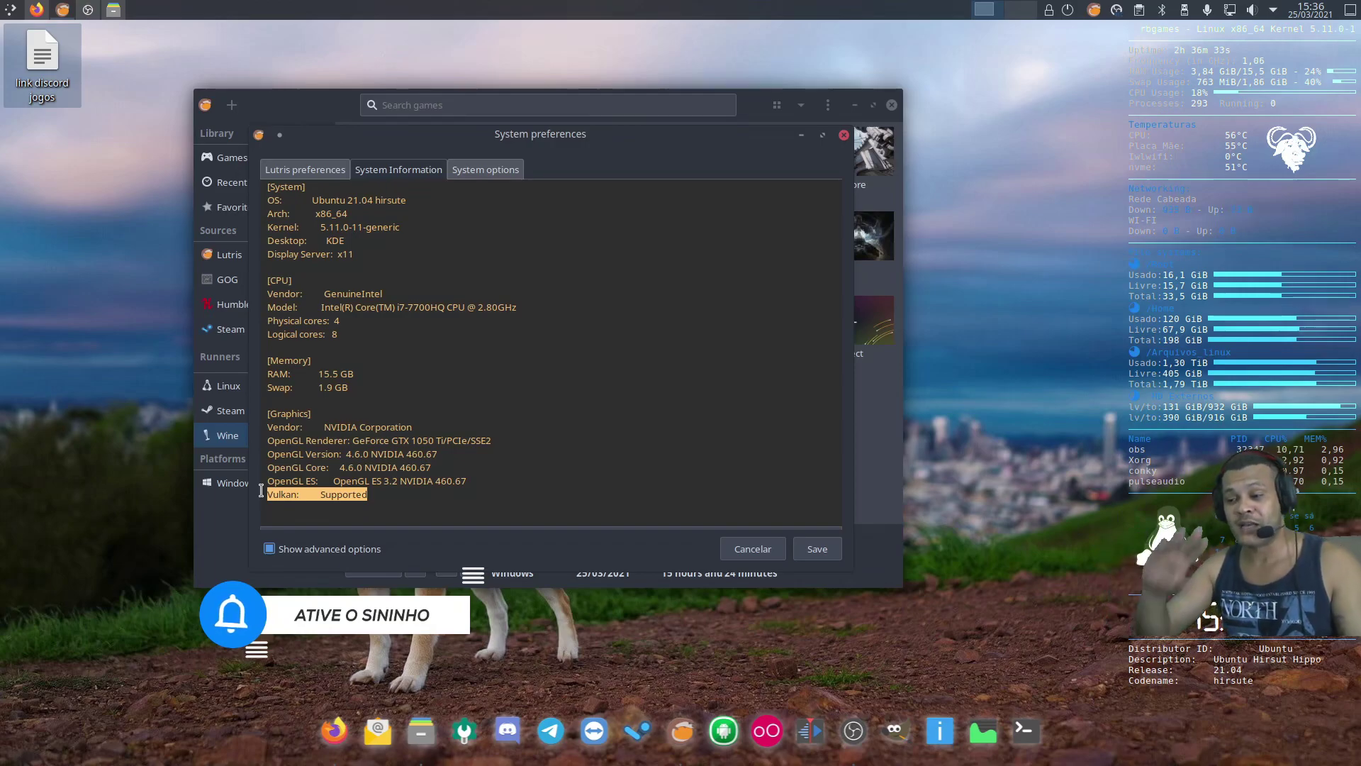
{"action": "left_click_drag", "start_coordinate": [261, 491], "coordinate": [197, 369]}
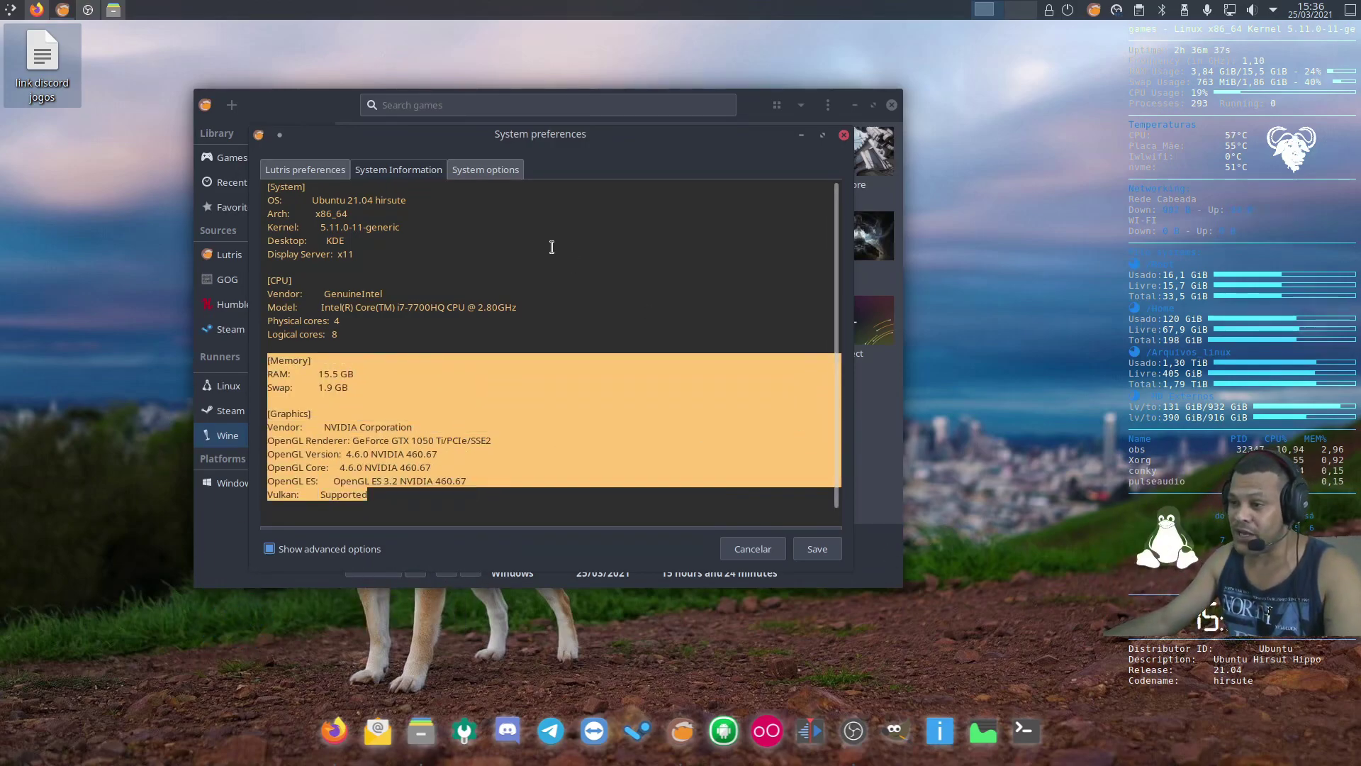
Step: Save the system preferences, then enable Show advanced options in the Wine runner configuration and save it
{"action": "left_click", "coordinate": [486, 170]}
{"action": "left_click", "coordinate": [827, 550]}
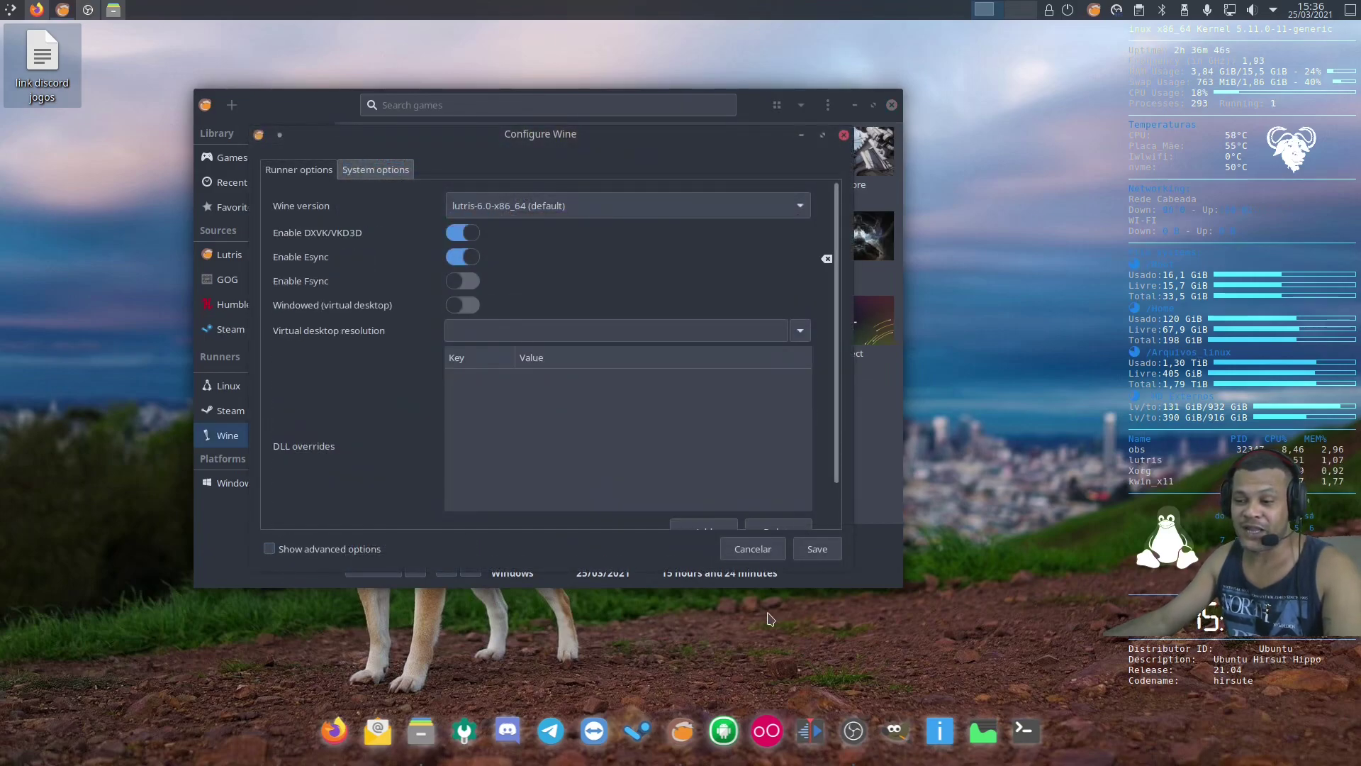
{"action": "left_click", "coordinate": [270, 548]}
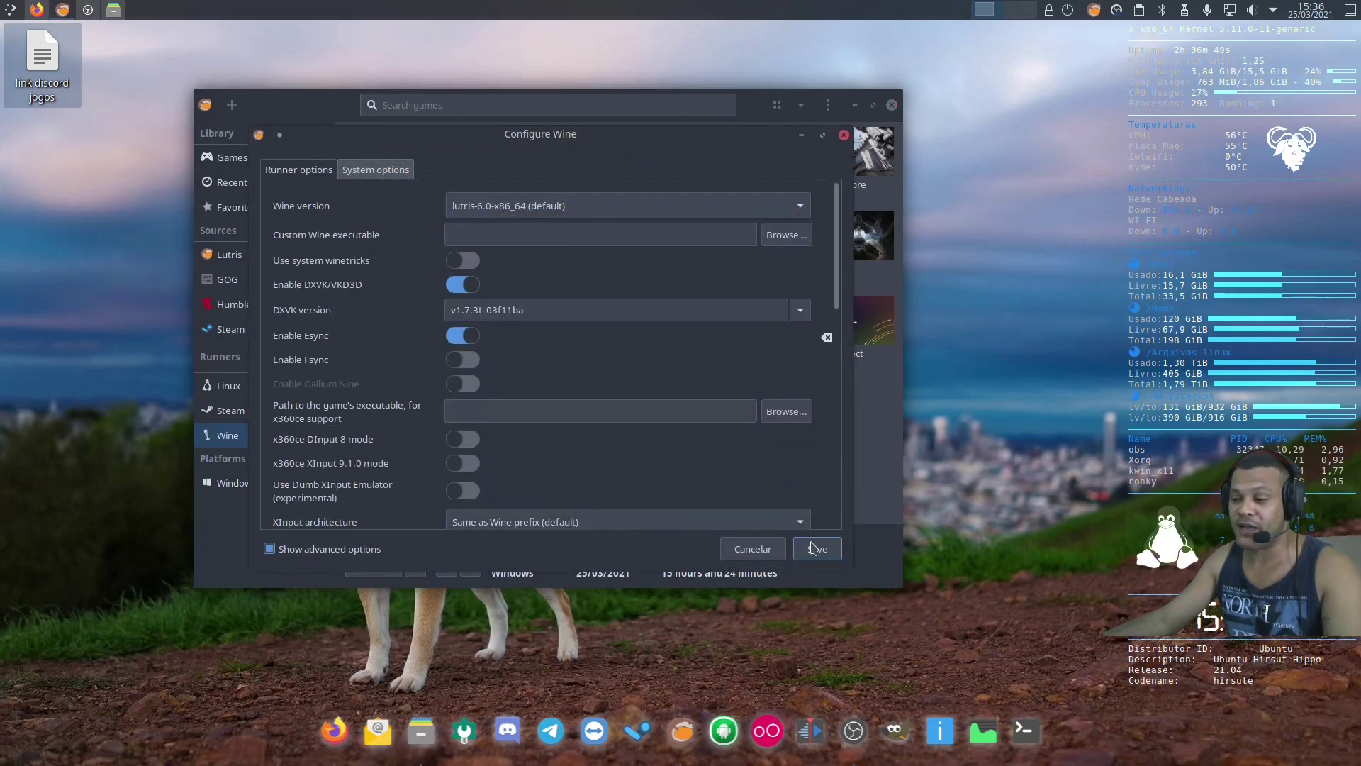
{"action": "left_click", "coordinate": [816, 549]}
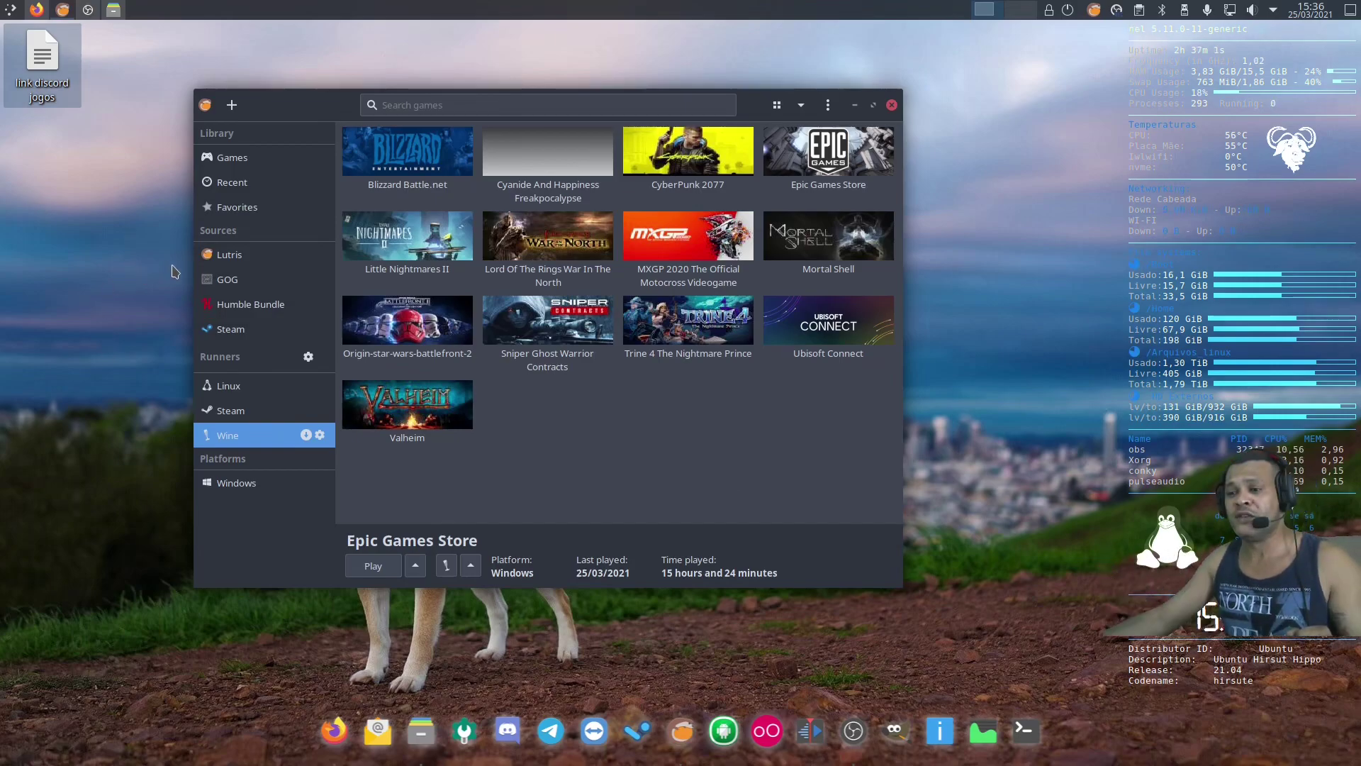
Step: Search the community installers of the Lutris source for ubisoft
{"action": "left_click", "coordinate": [227, 257]}
{"action": "left_click", "coordinate": [476, 103]}
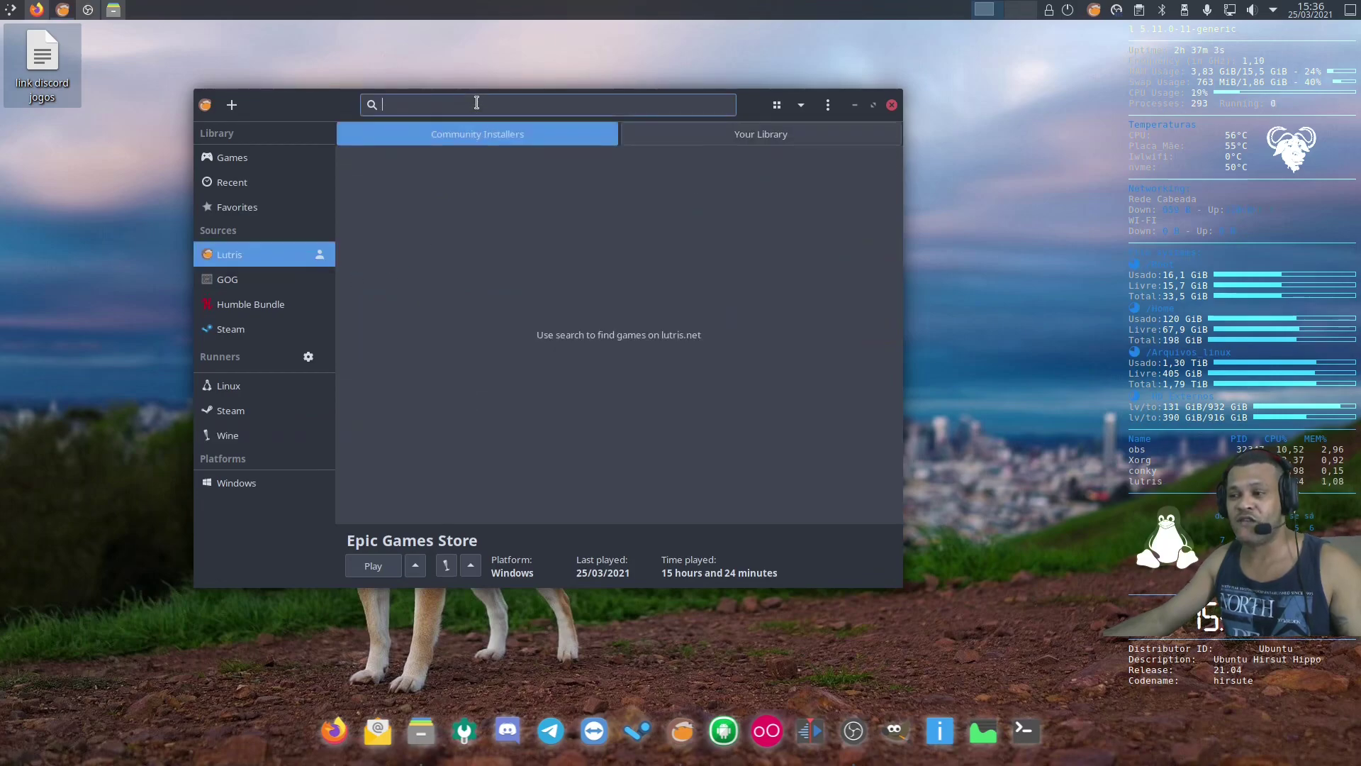
{"action": "type", "text": "ubisof"}
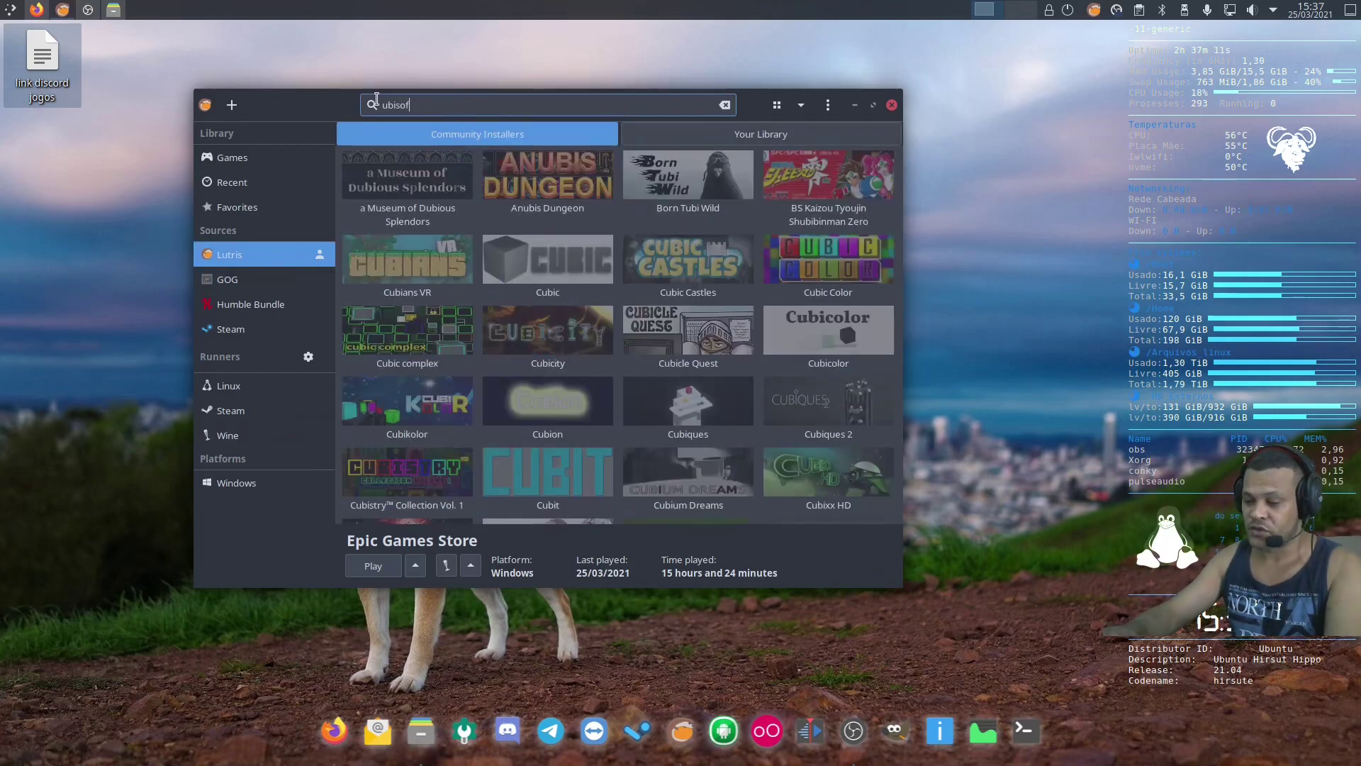
{"action": "type", "text": "t"}
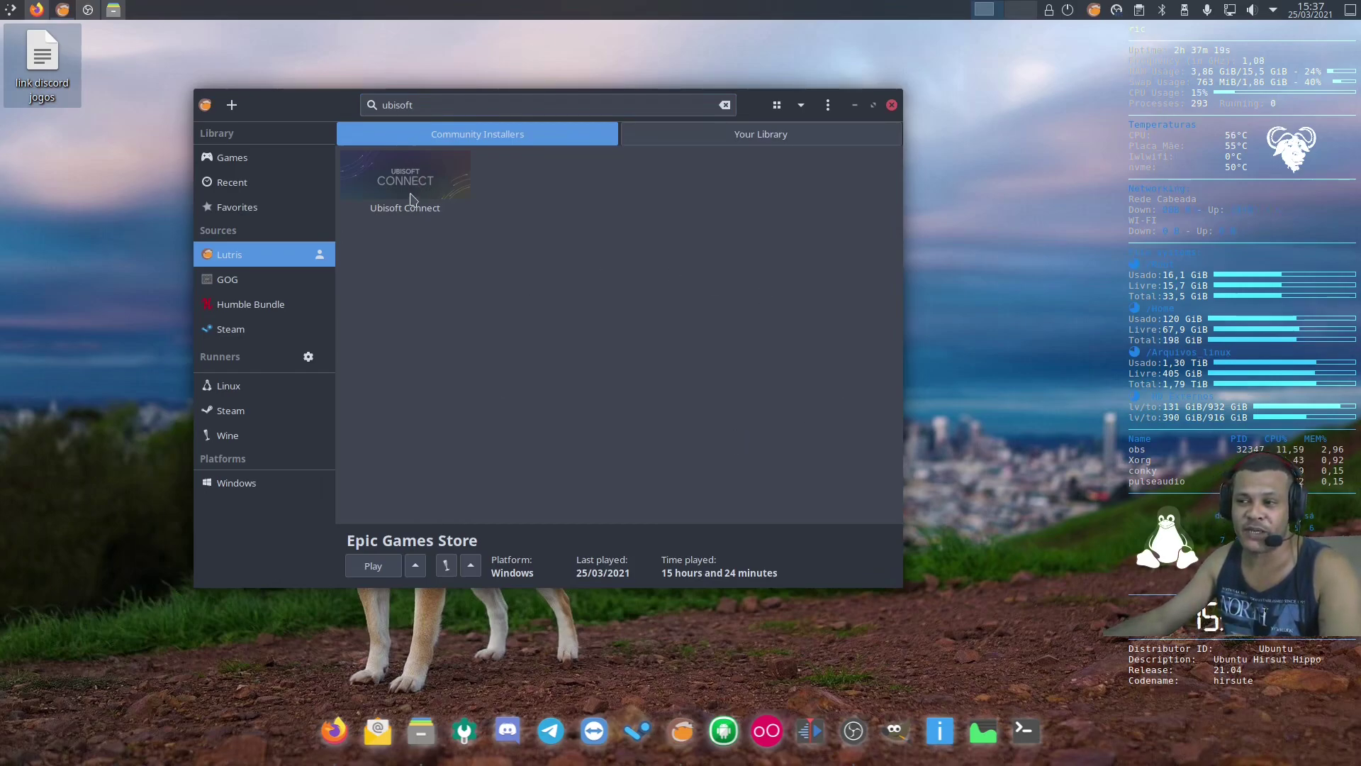
Step: Select Ubisoft Connect among the community installers and open its installer window
{"action": "left_click", "coordinate": [412, 199]}
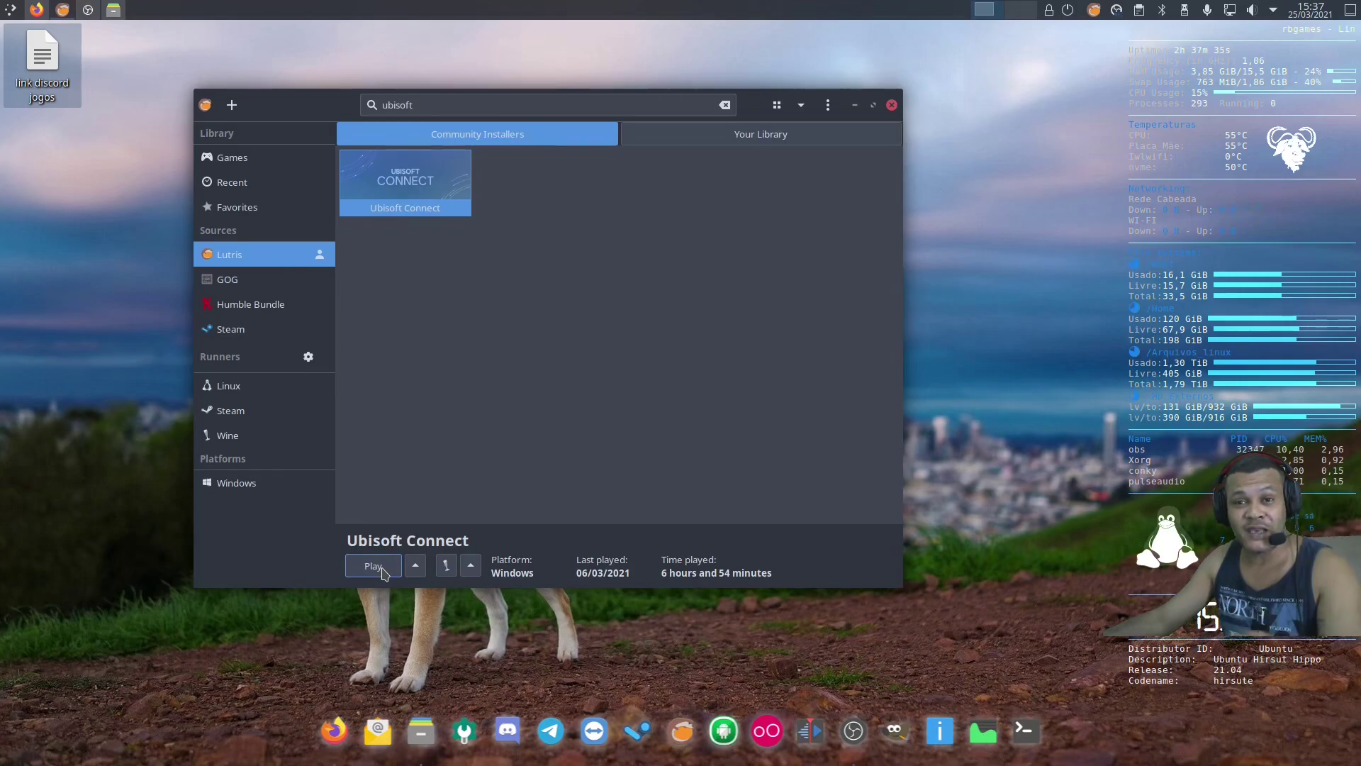
{"action": "left_click", "coordinate": [414, 572]}
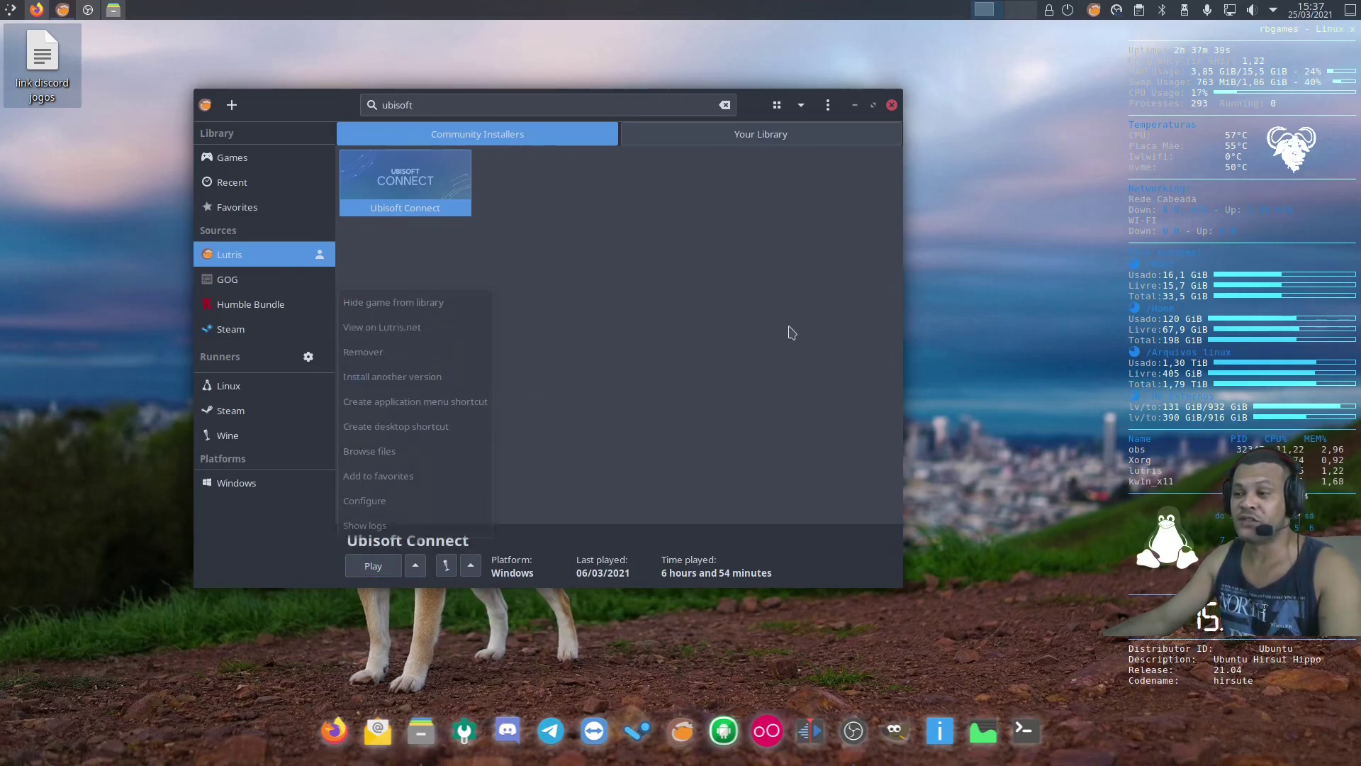
{"action": "left_click_drag", "start_coordinate": [699, 291], "coordinate": [556, 150]}
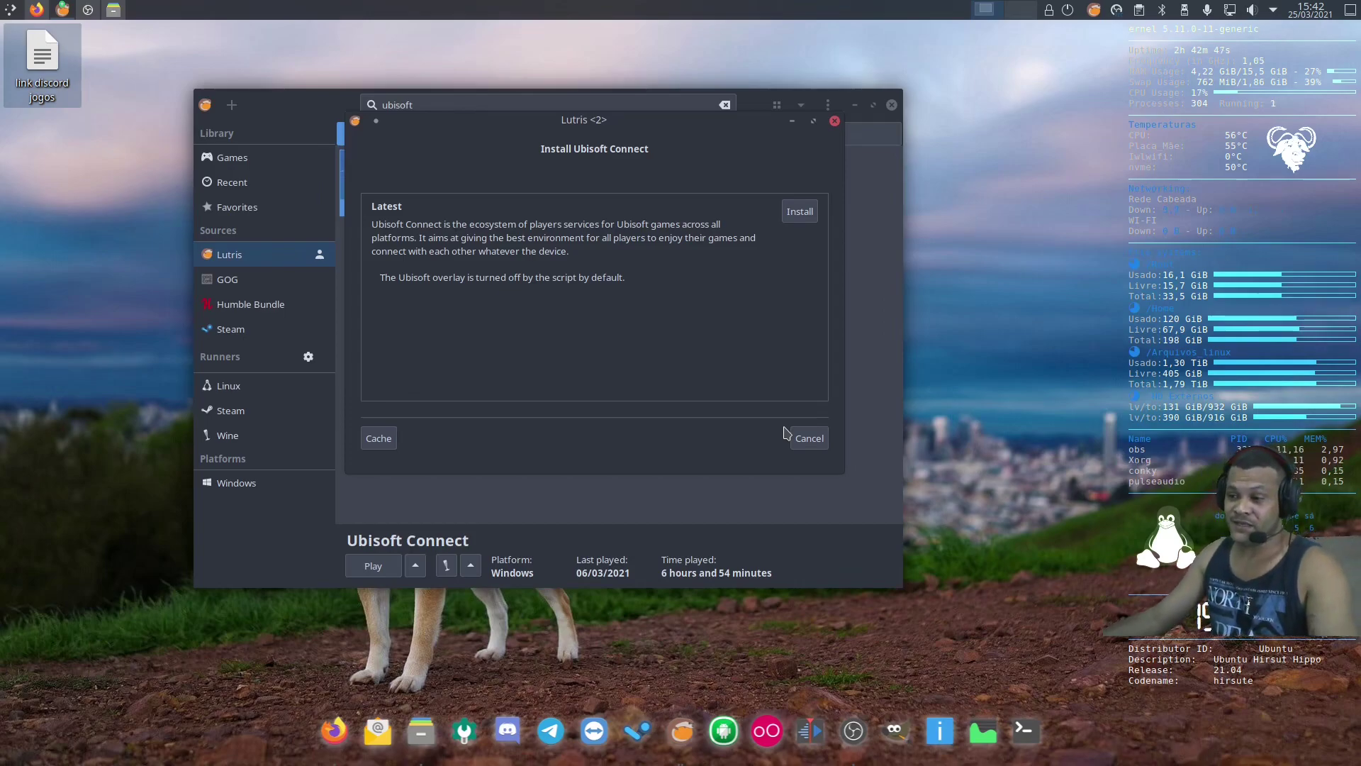
Step: Set the installer's cache path to a new folder named teste down inside the second USB drive's jogos teste folder
{"action": "left_click", "coordinate": [390, 446]}
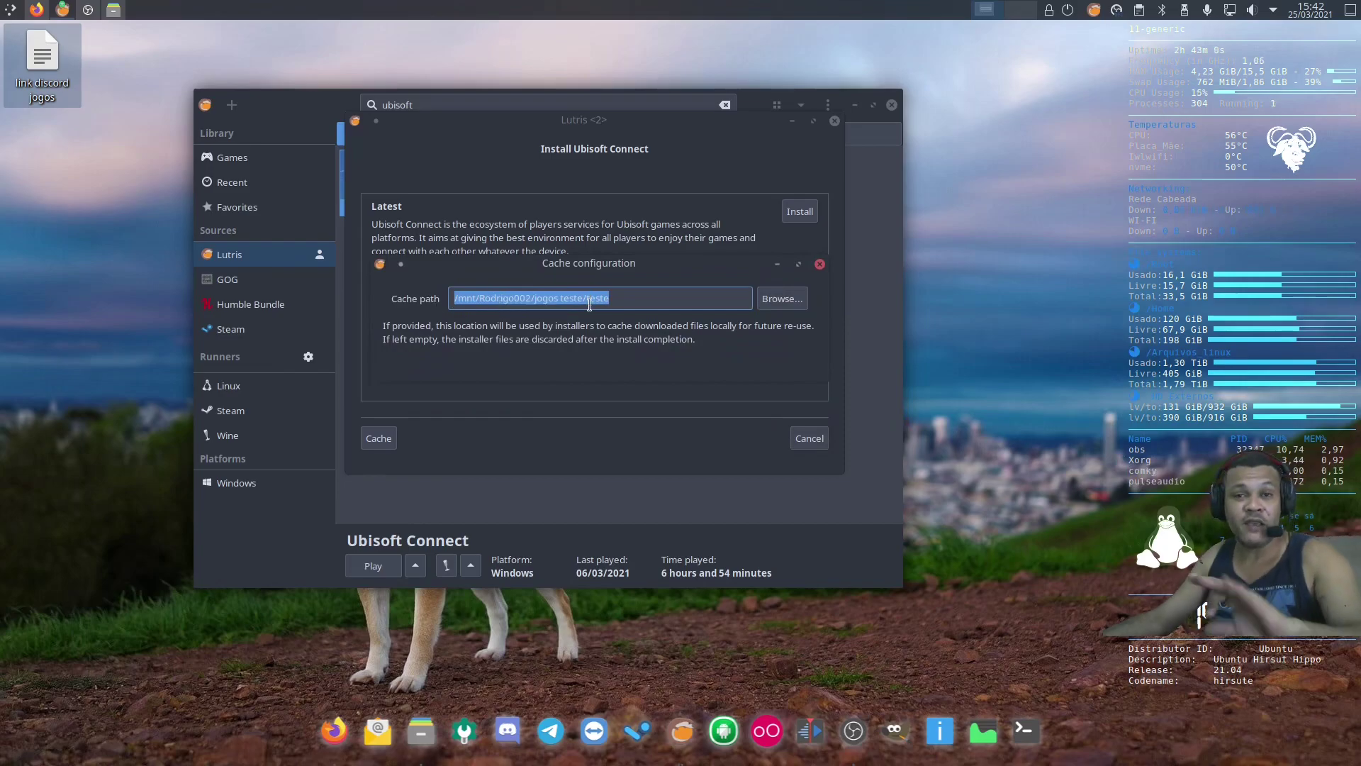
{"action": "left_click", "coordinate": [774, 301]}
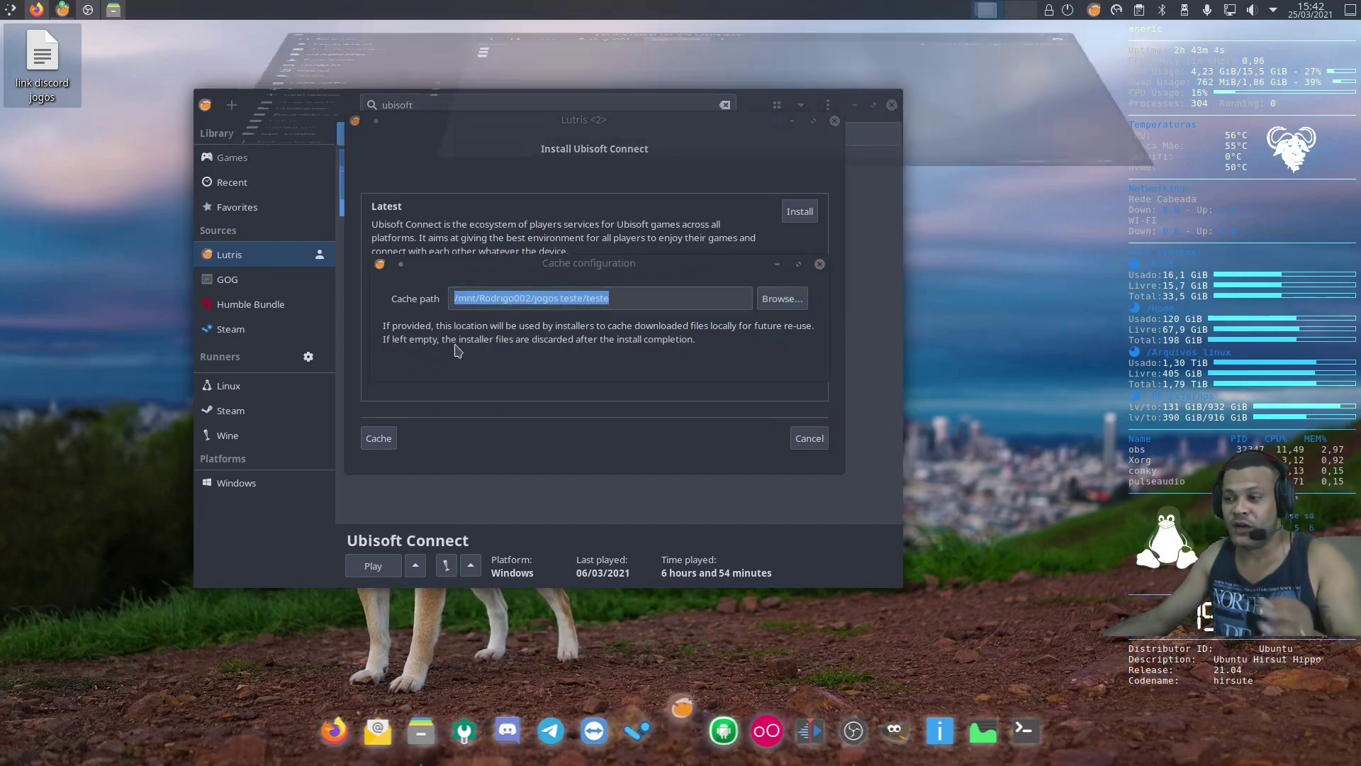
{"action": "left_click", "coordinate": [346, 401]}
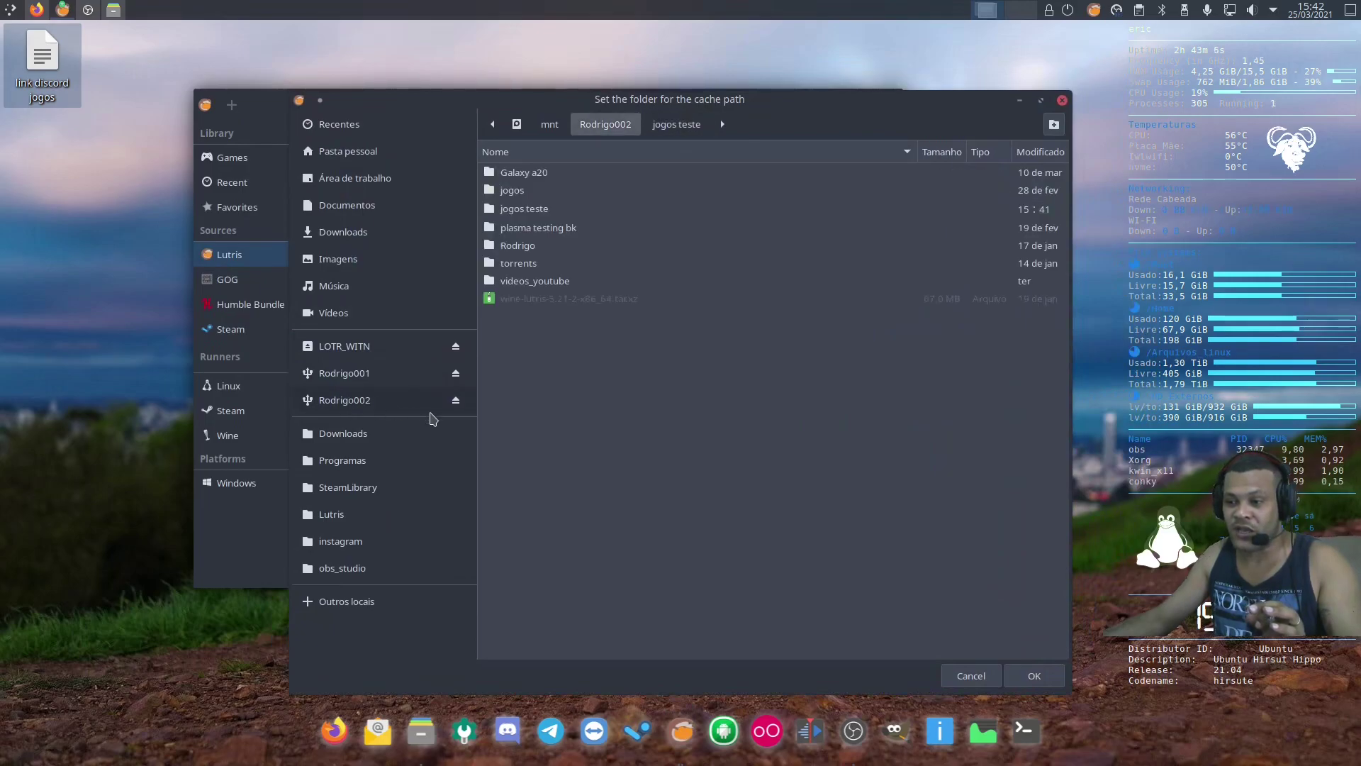
{"action": "double_click", "coordinate": [529, 210]}
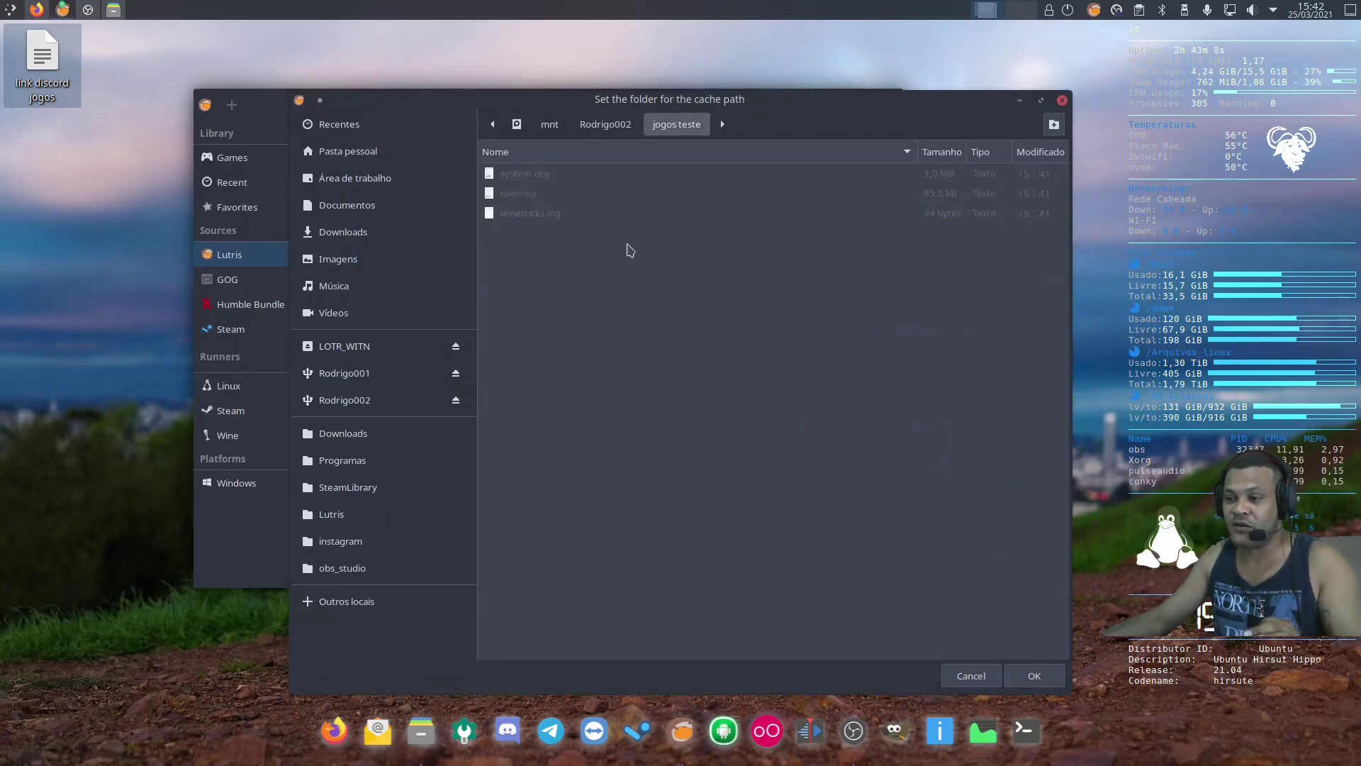
{"action": "left_click", "coordinate": [1053, 124]}
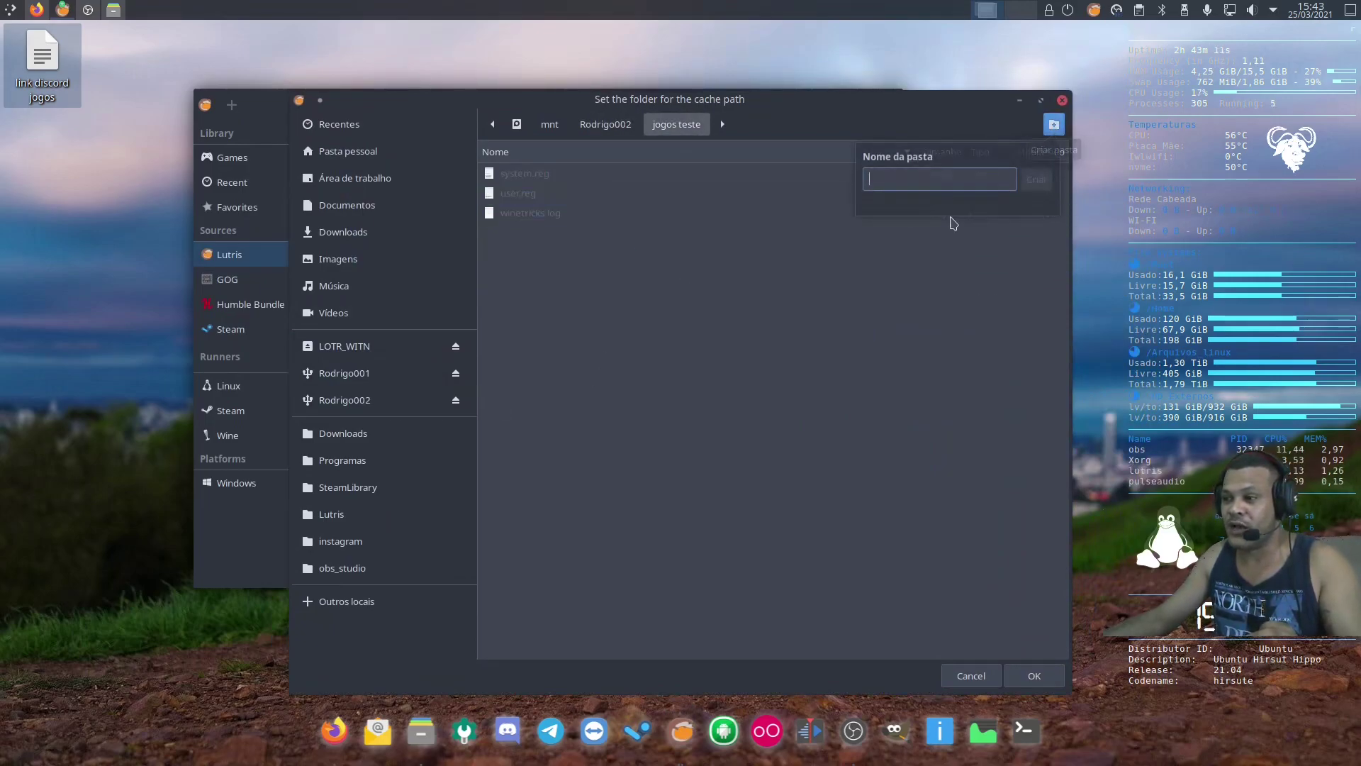
{"action": "type", "text": "teste down"}
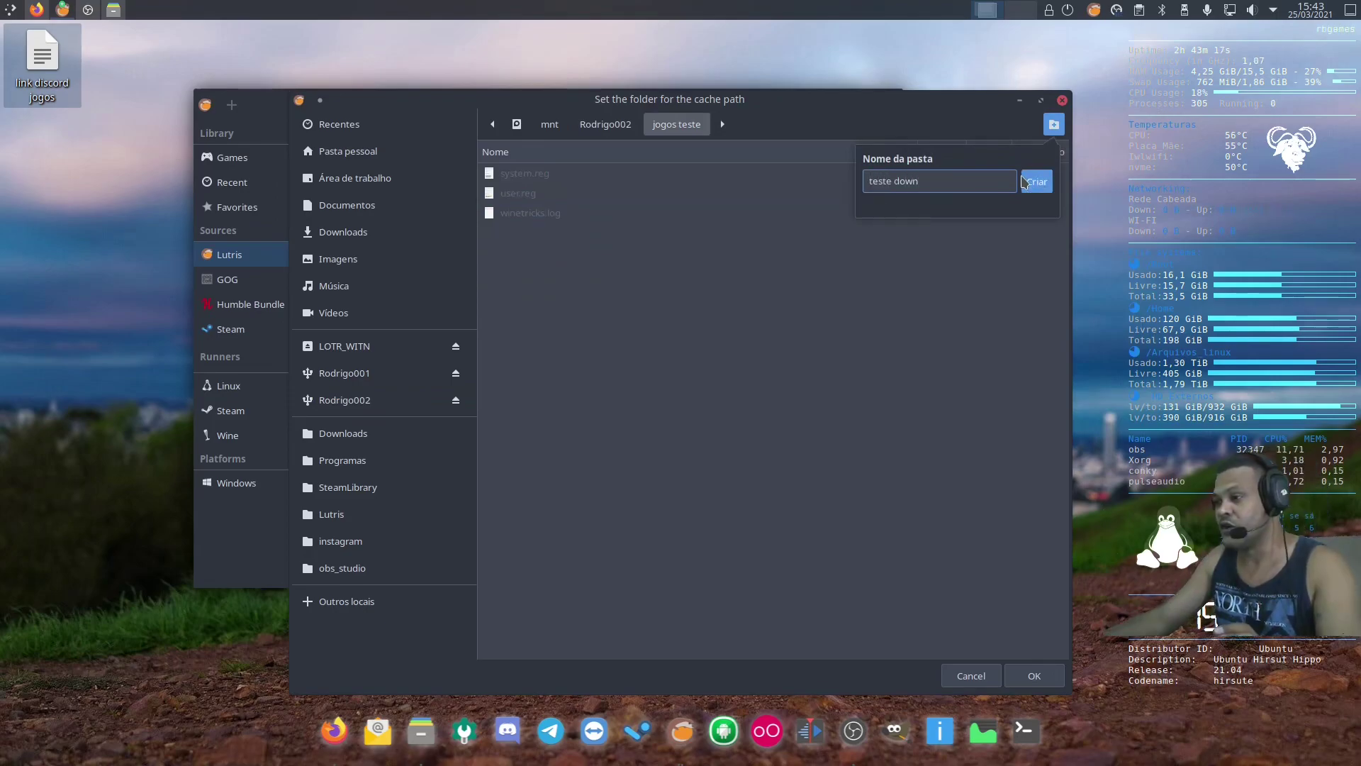
{"action": "left_click", "coordinate": [1027, 183]}
{"action": "left_click", "coordinate": [1034, 675]}
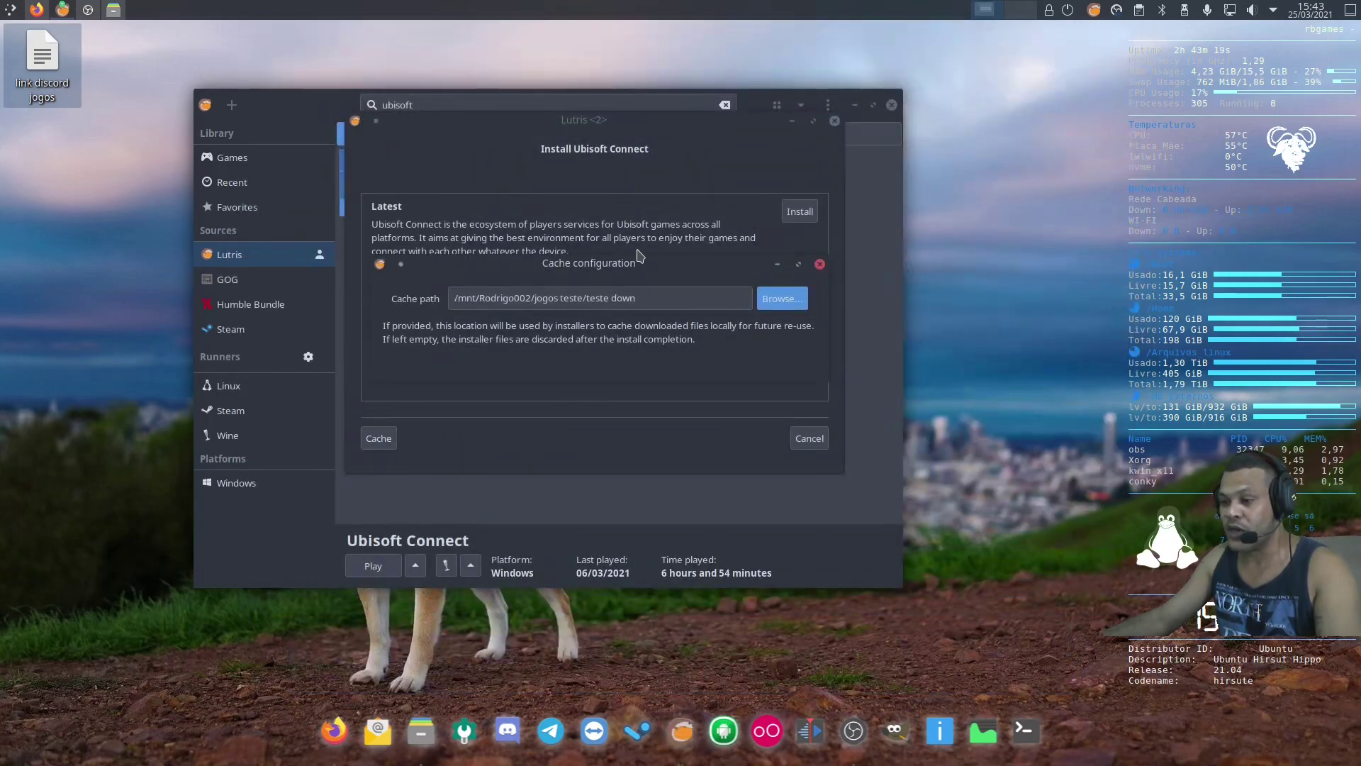
{"action": "left_click_drag", "start_coordinate": [679, 296], "coordinate": [309, 285]}
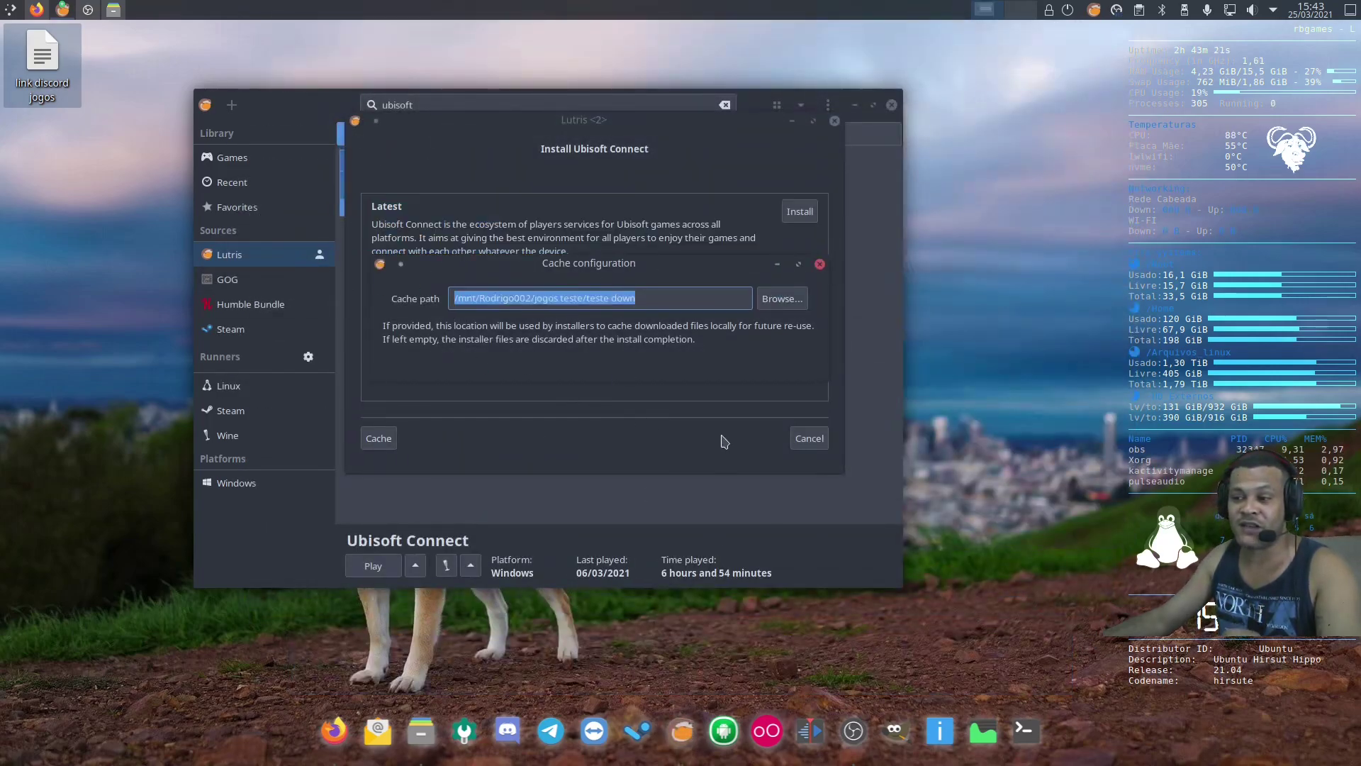
{"action": "left_click", "coordinate": [821, 265]}
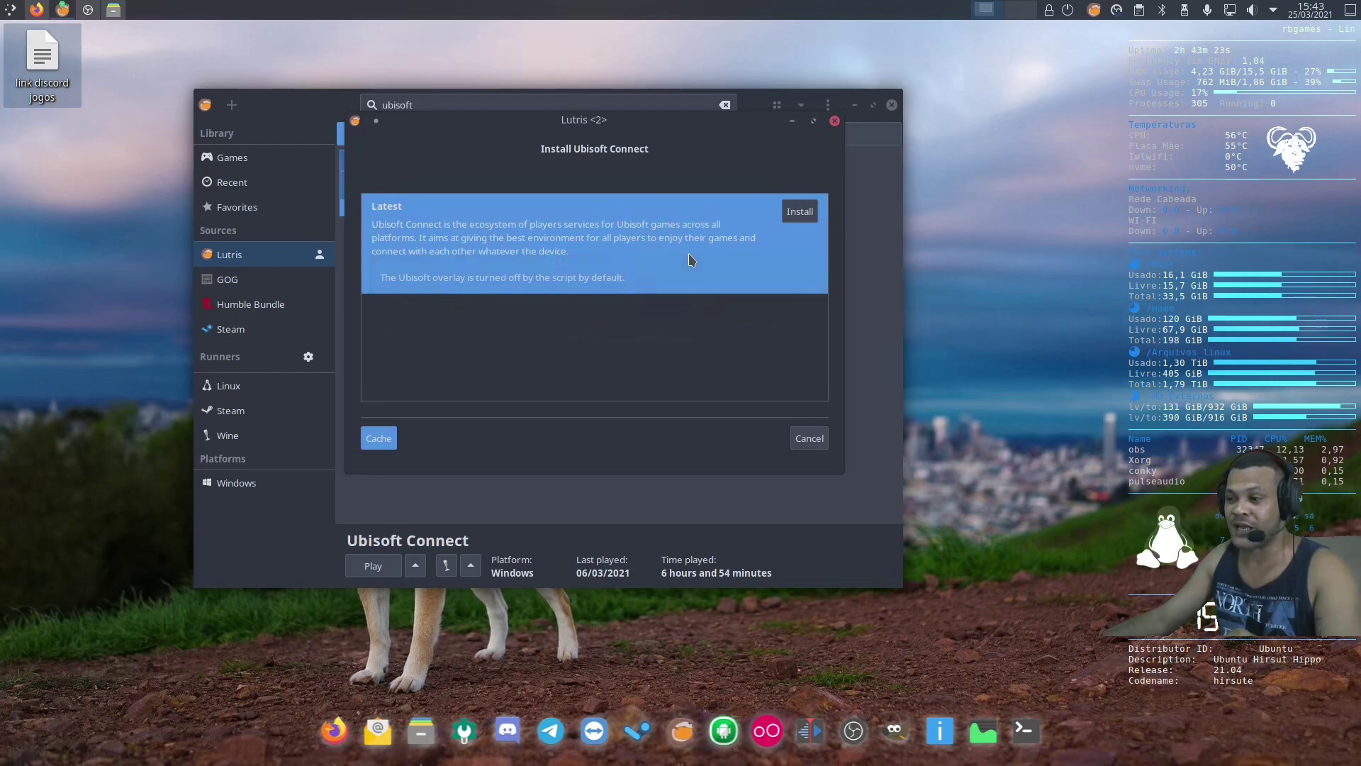
Step: Start the installation of the Latest version of Ubisoft Connect
{"action": "left_click", "coordinate": [807, 213]}
Step: Enter a games folder inside the home directory as the installation directory for Ubisoft Connect
{"action": "left_click_drag", "start_coordinate": [613, 241], "coordinate": [352, 244]}
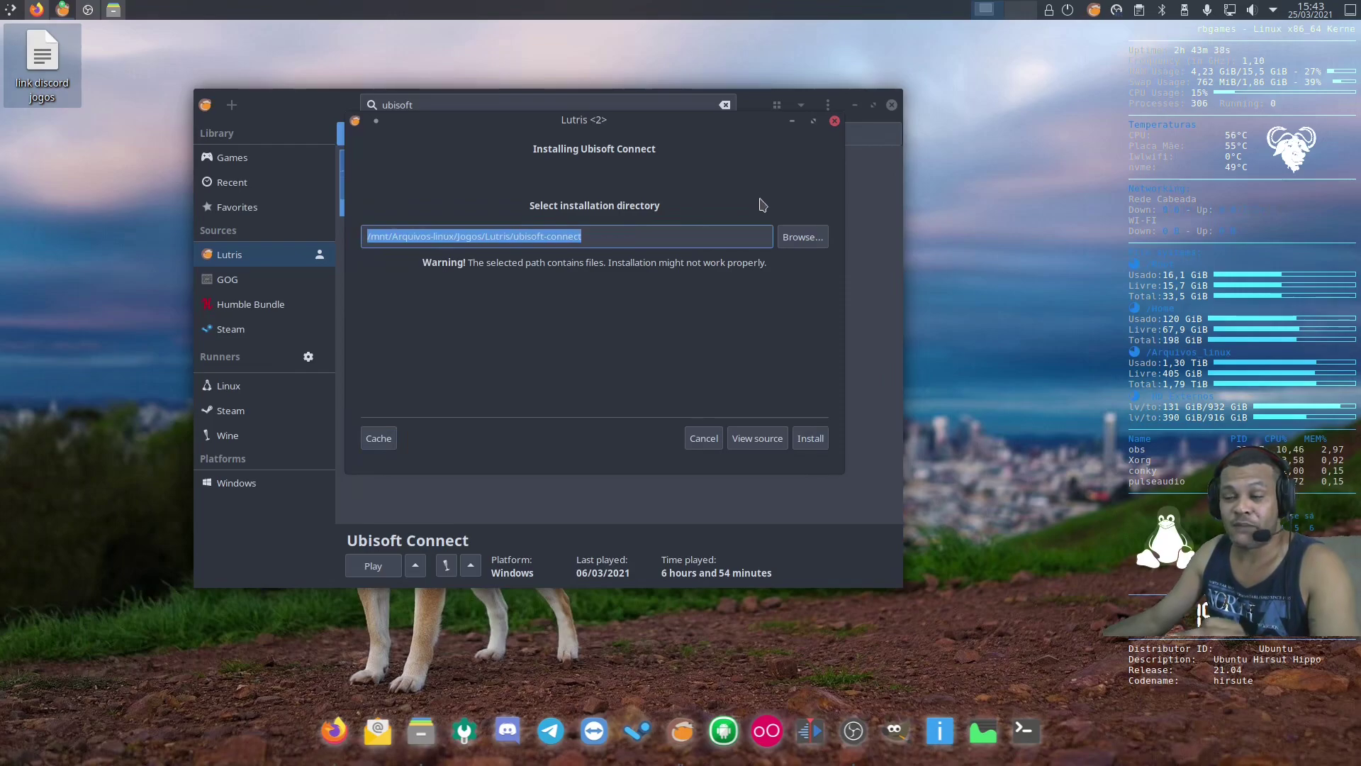
{"action": "type", "text": "/home"}
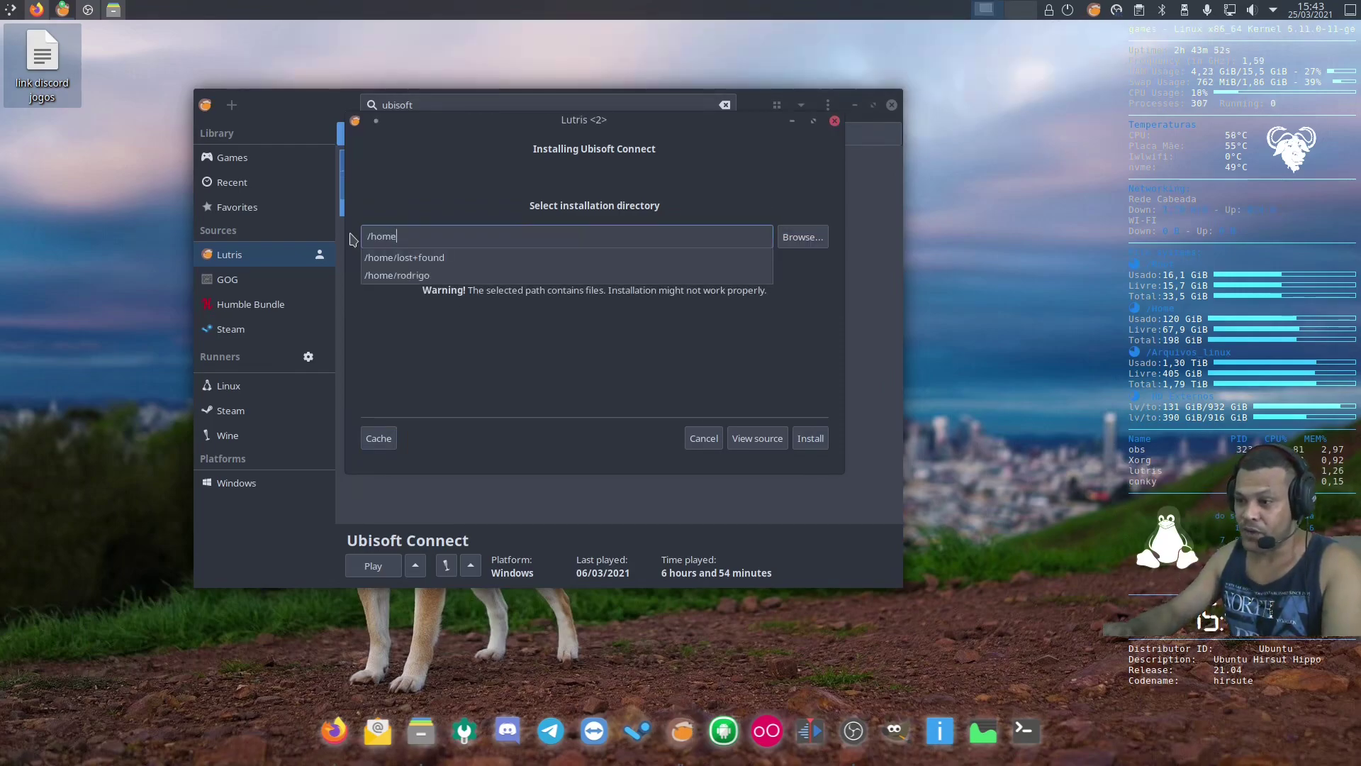
{"action": "key", "text": "Down"}
{"action": "key", "text": "Down"}
{"action": "key", "text": "Return"}
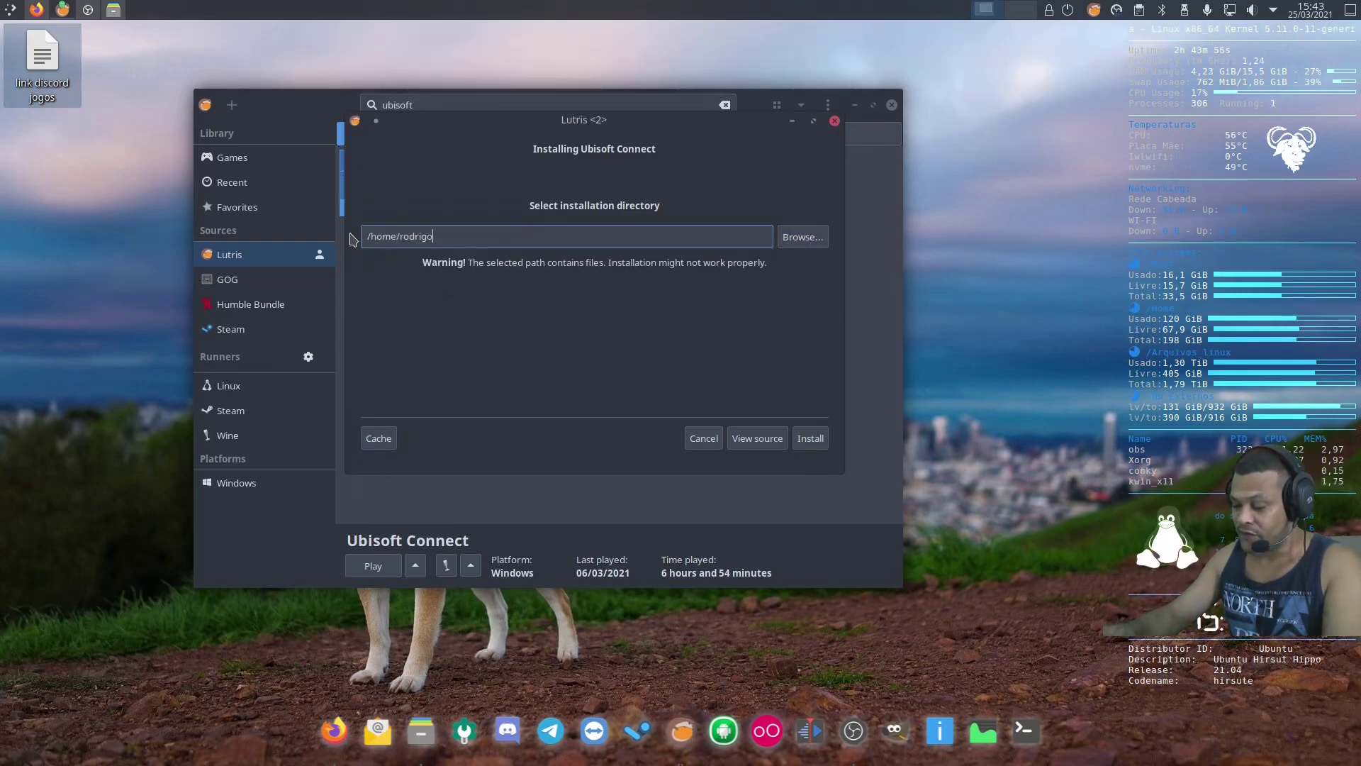
{"action": "type", "text": "/games"}
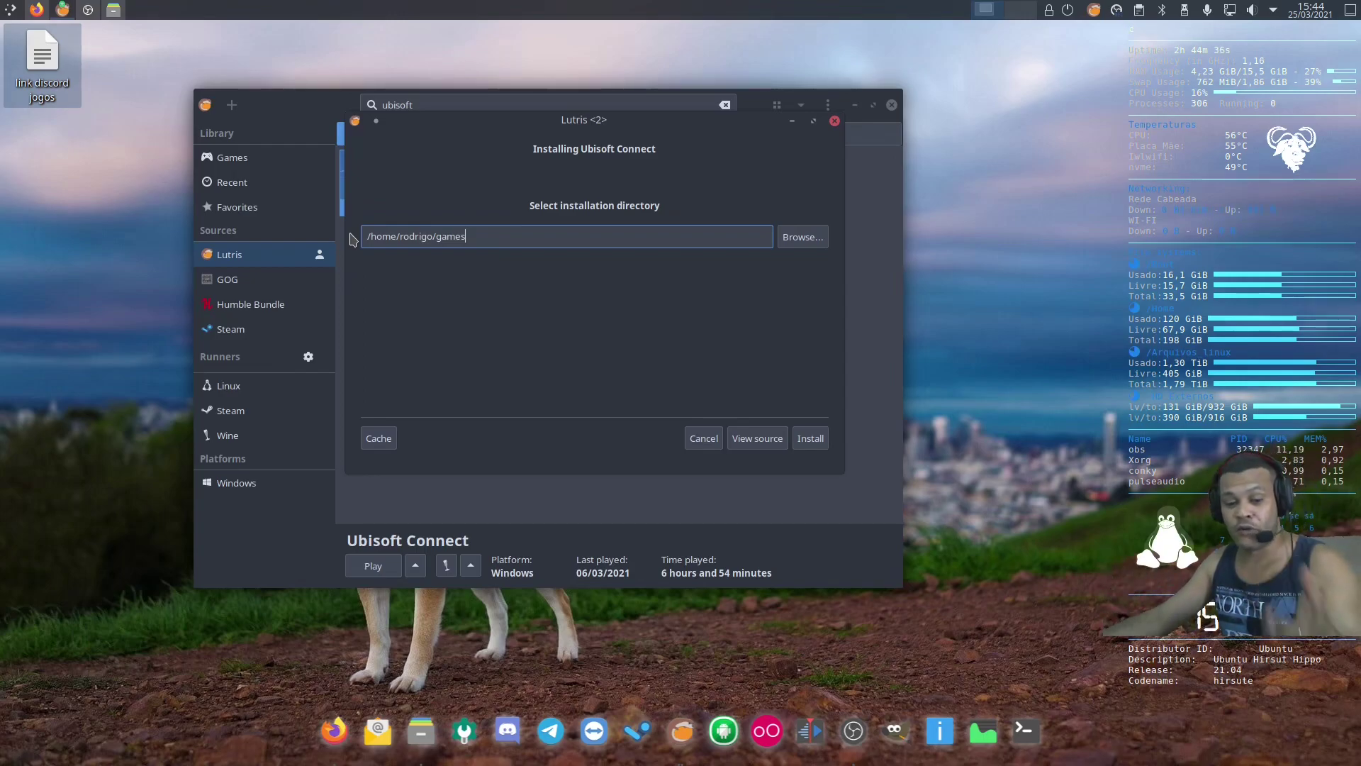
Step: Set the installation directory to a new folder named Ubisoft connect inside the second USB drive's jogos teste folder, and proceed with the installation
{"action": "left_click", "coordinate": [809, 241]}
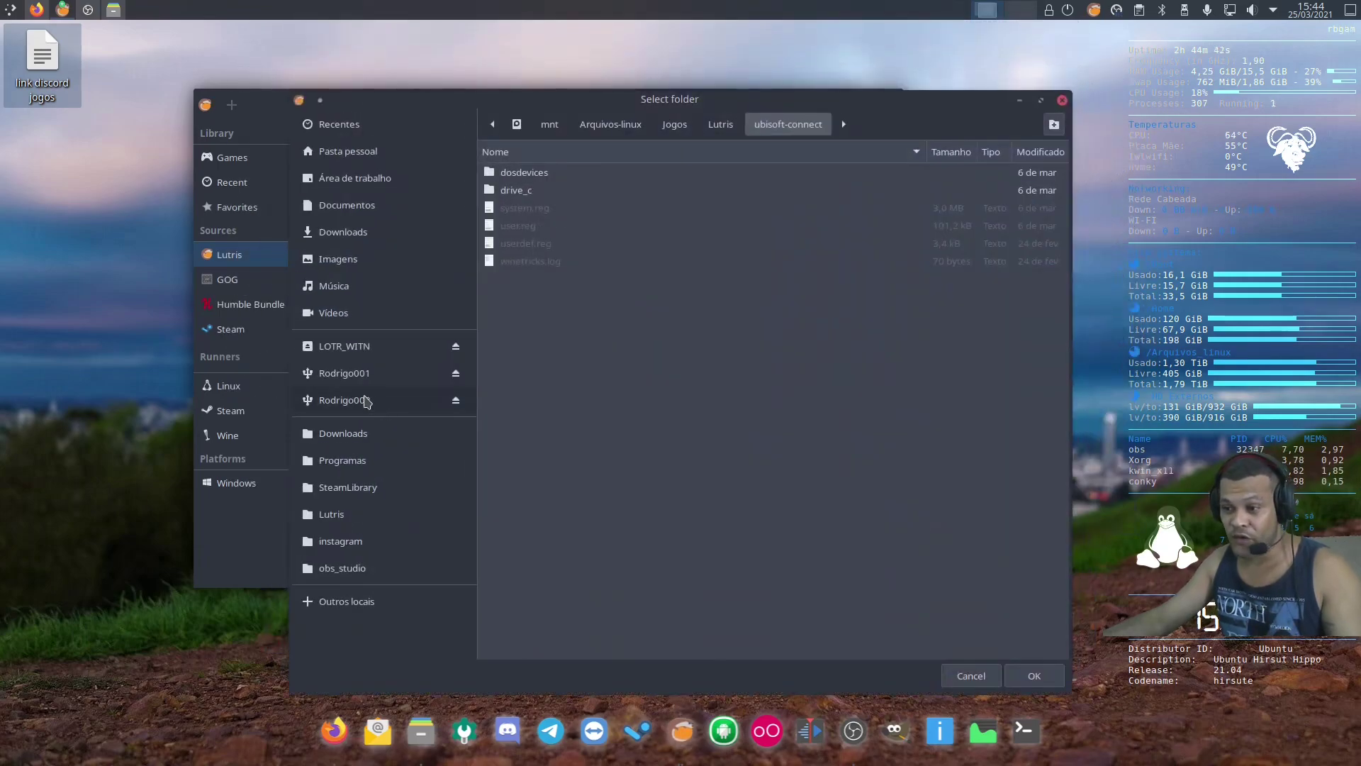
{"action": "left_click", "coordinate": [371, 399]}
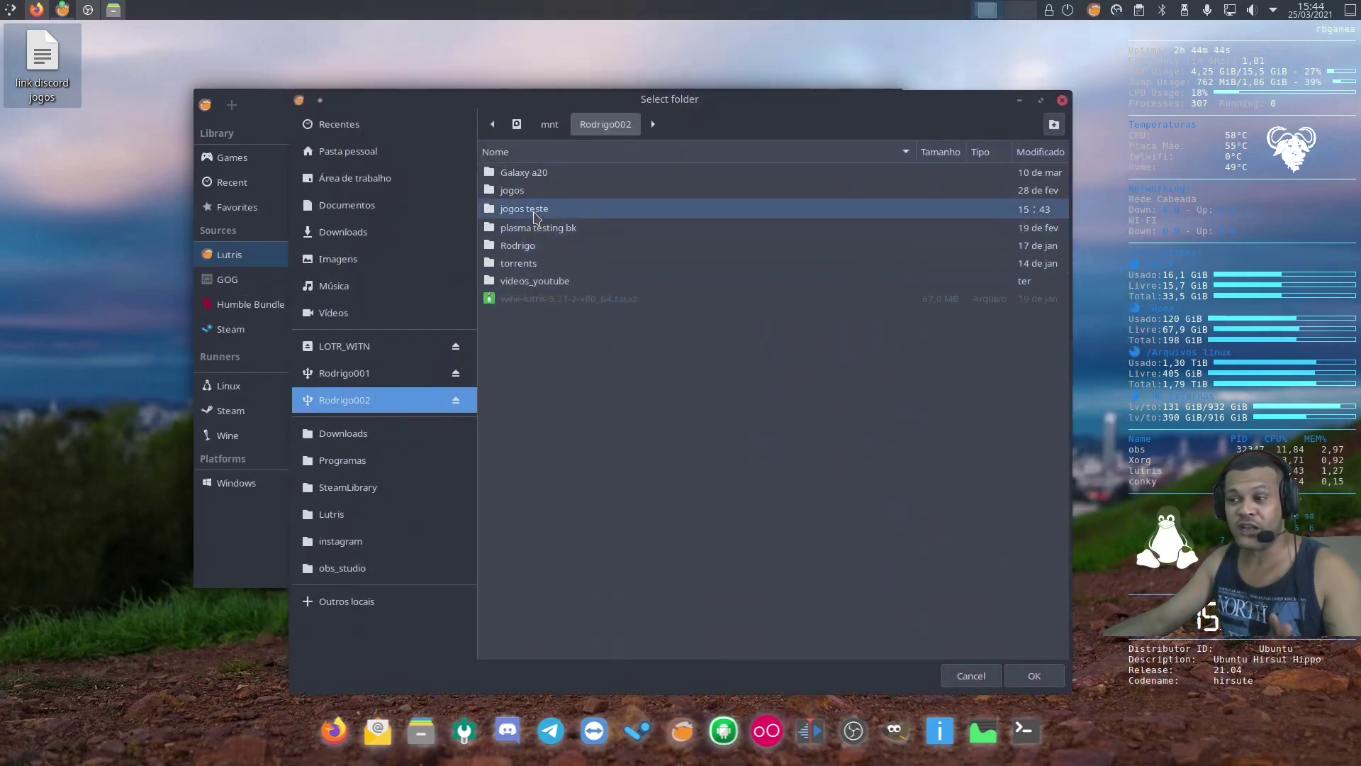
{"action": "double_click", "coordinate": [537, 210]}
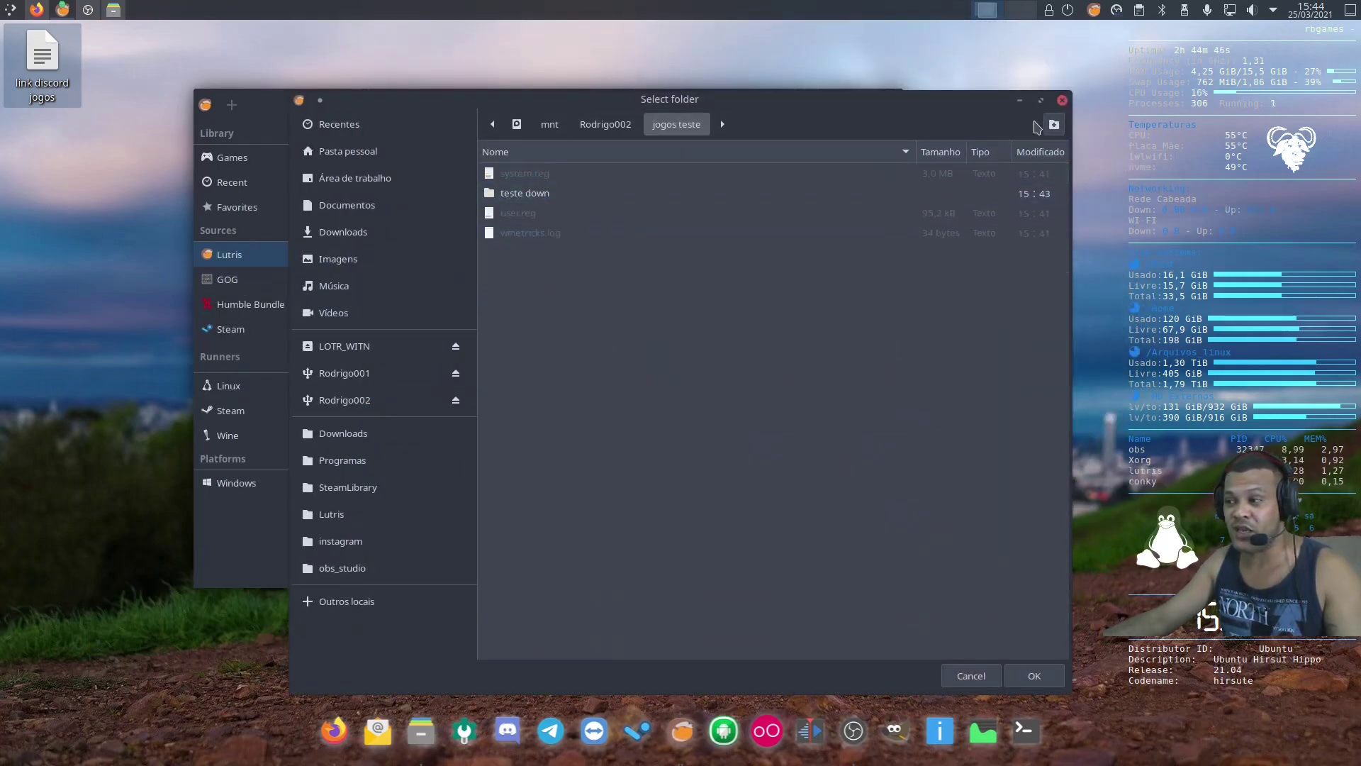
{"action": "left_click", "coordinate": [1057, 128]}
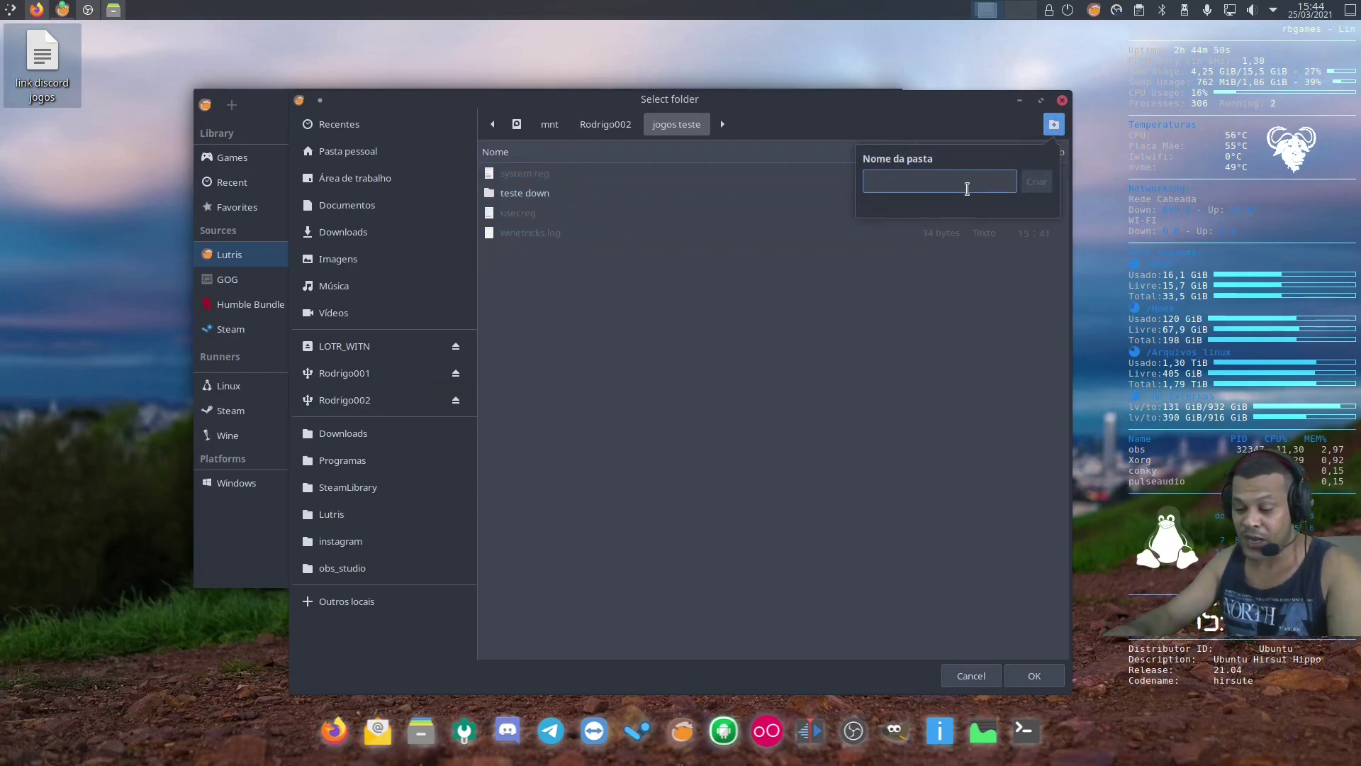
{"action": "type", "text": "Ubisoft"}
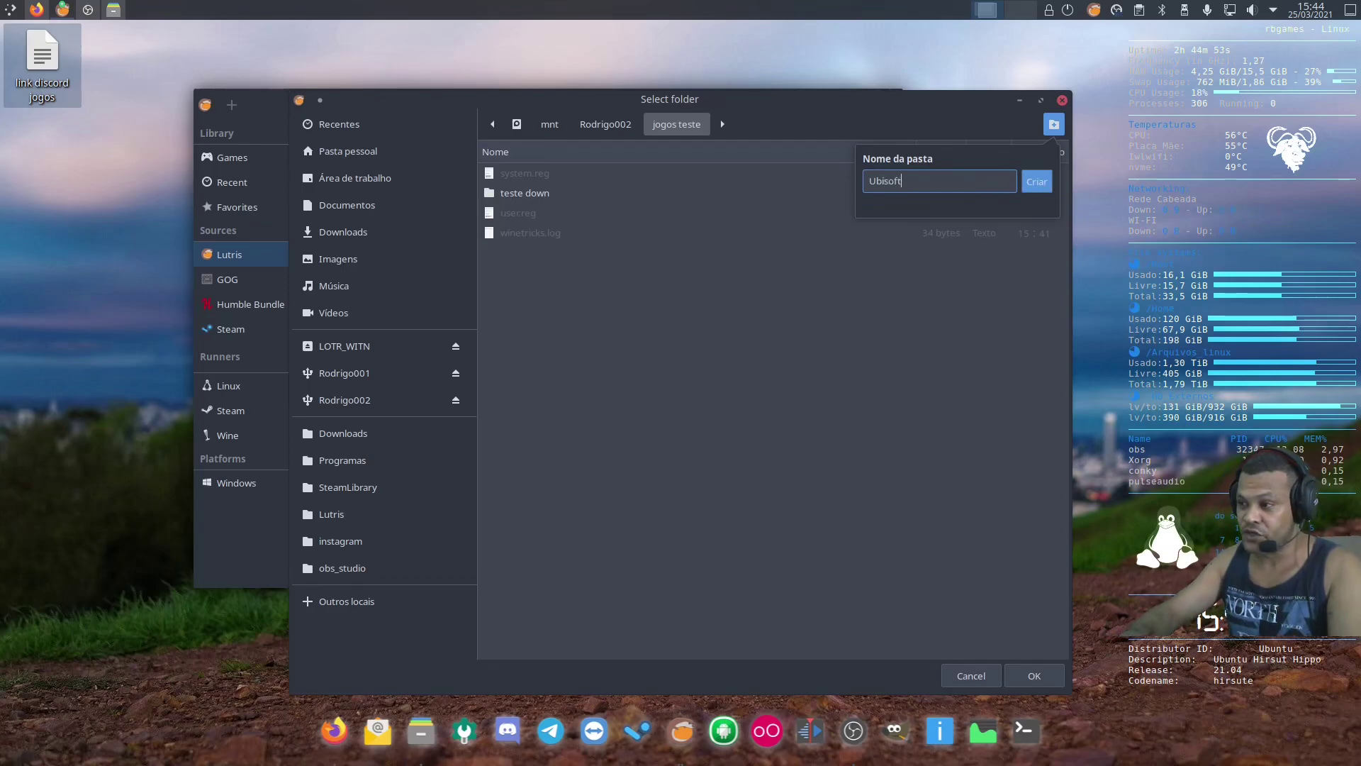
{"action": "type", "text": " connetc"}
{"action": "key", "text": "BackSpace"}
{"action": "key", "text": "BackSpace"}
{"action": "type", "text": "ct"}
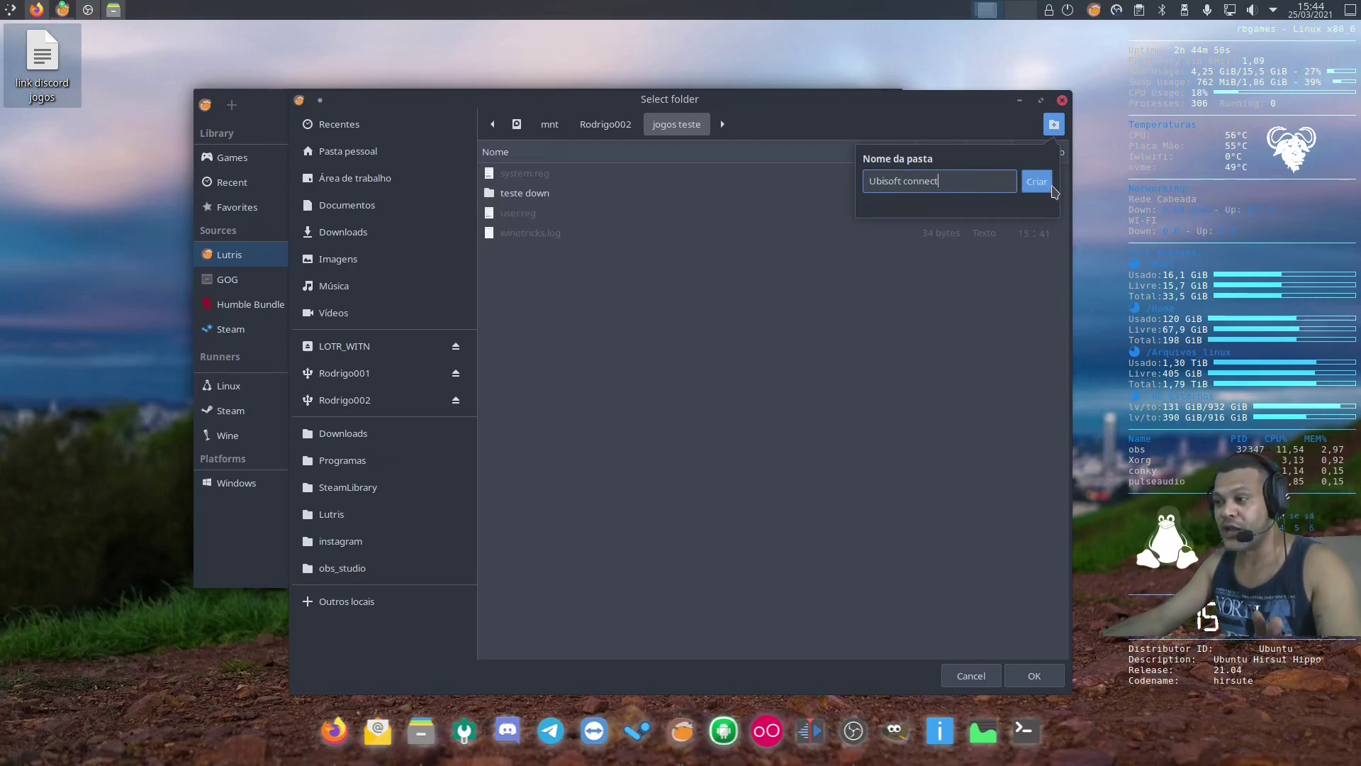
{"action": "left_click", "coordinate": [1041, 185]}
{"action": "left_click", "coordinate": [1033, 677]}
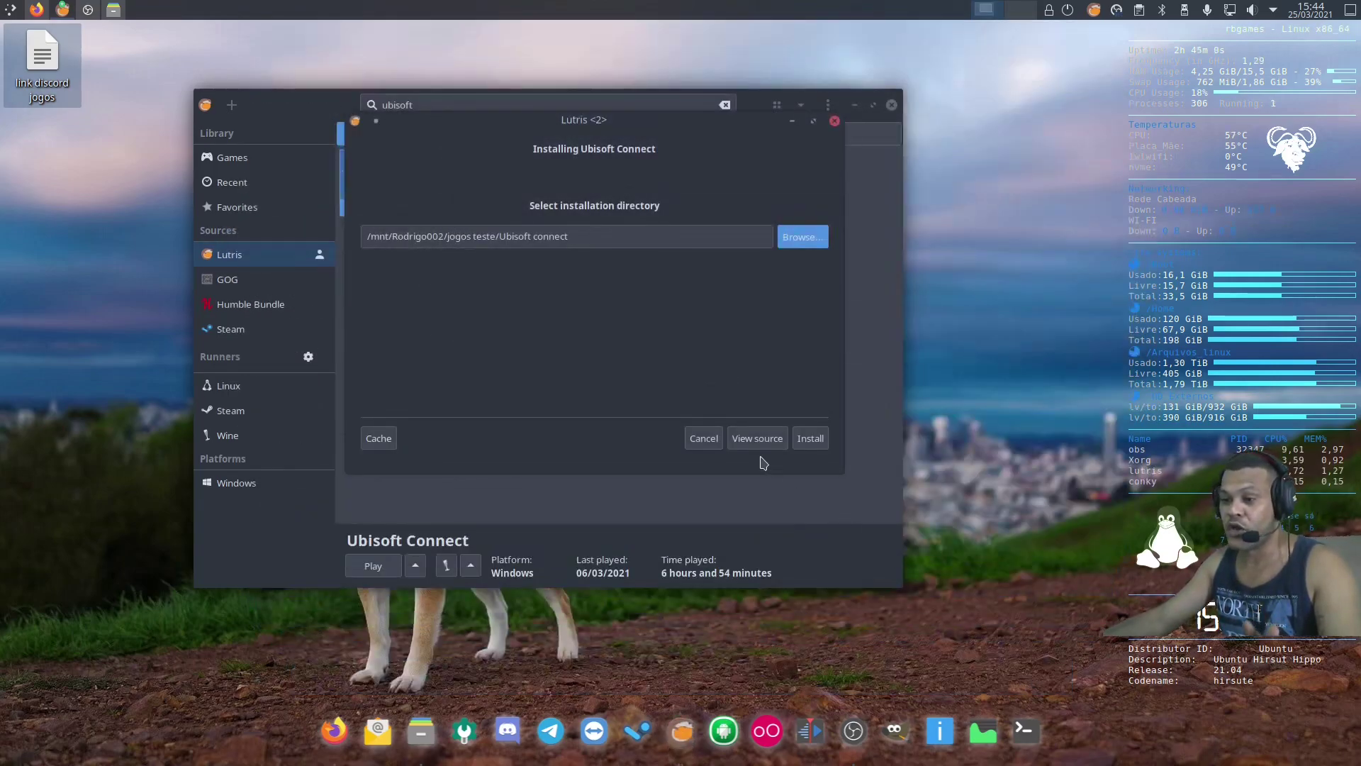
{"action": "left_click_drag", "start_coordinate": [600, 236], "coordinate": [358, 236]}
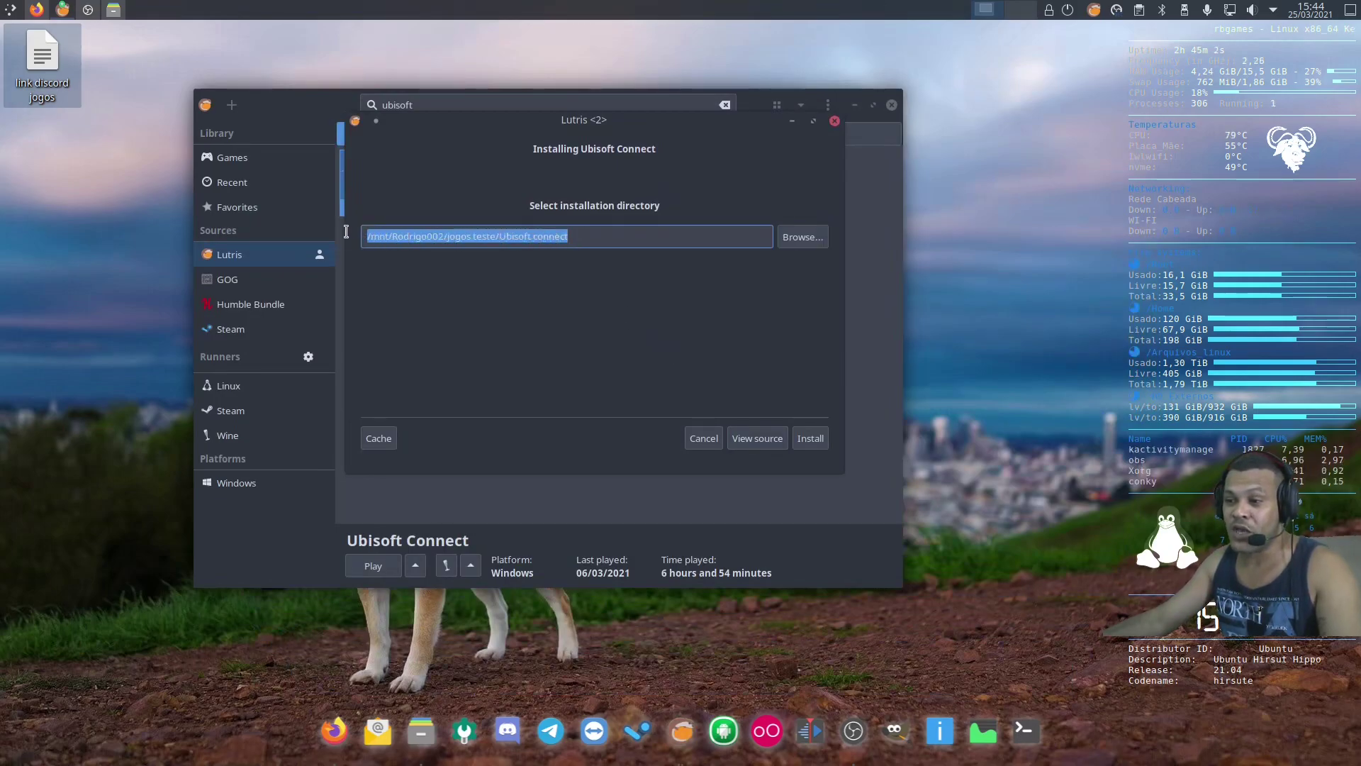
{"action": "left_click", "coordinate": [814, 445]}
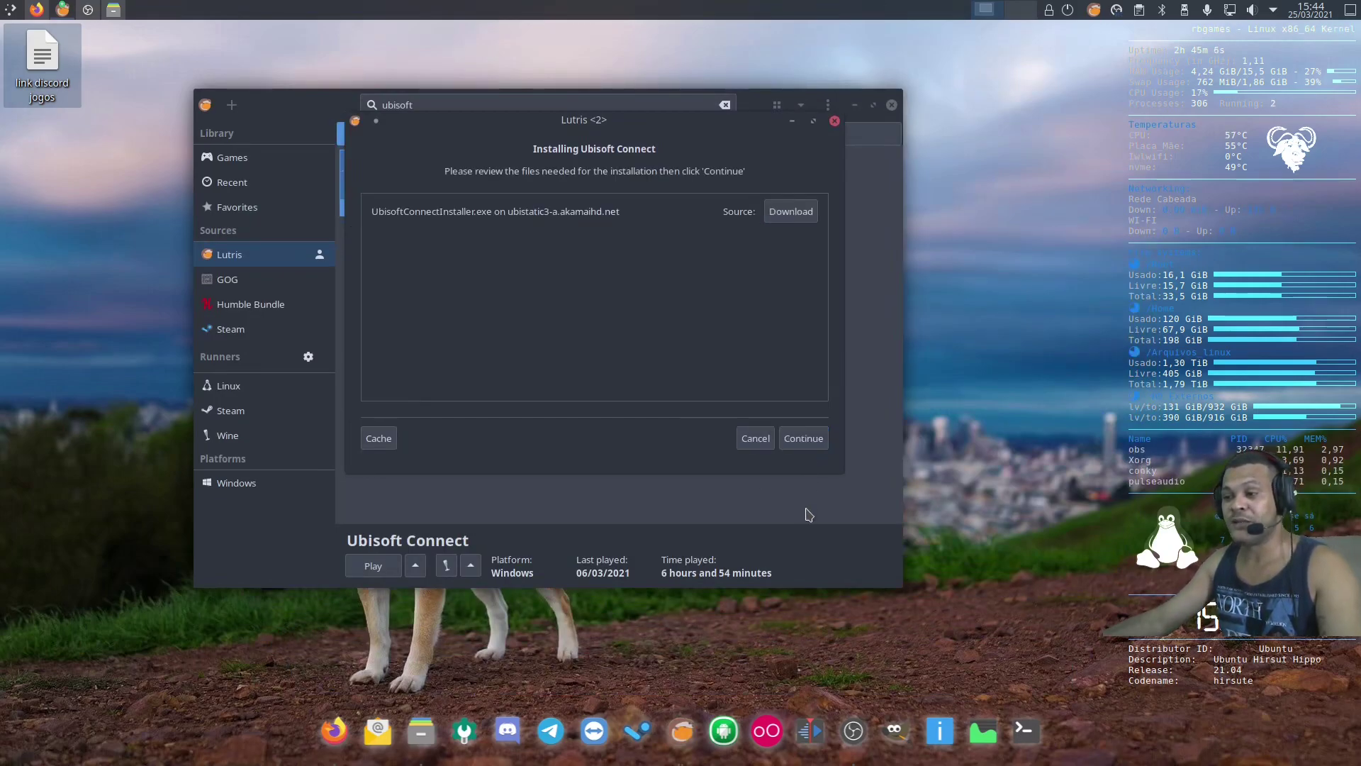
Step: Try choosing a local file as the source of UbisoftConnectInstaller.exe, and return the source to Download
{"action": "left_click", "coordinate": [792, 211]}
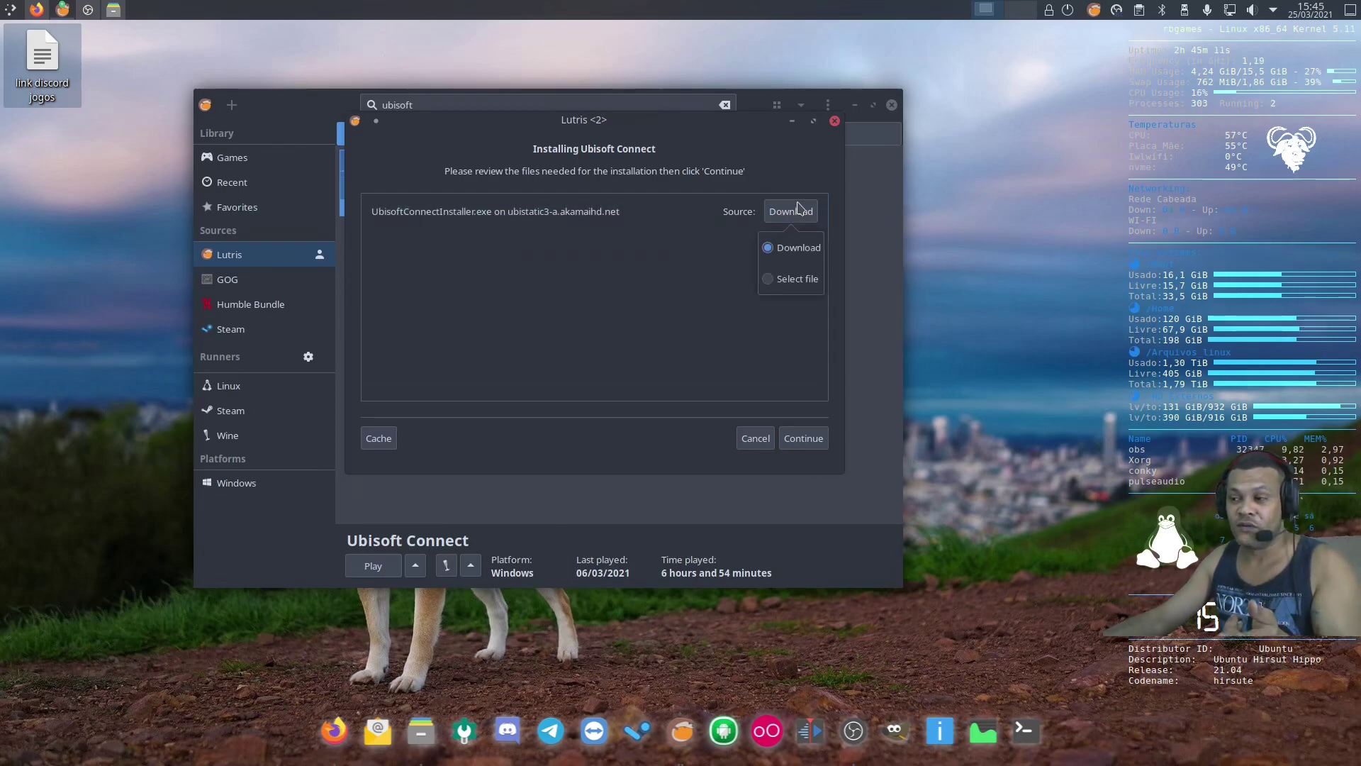
{"action": "left_click", "coordinate": [796, 279]}
{"action": "left_click", "coordinate": [710, 234]}
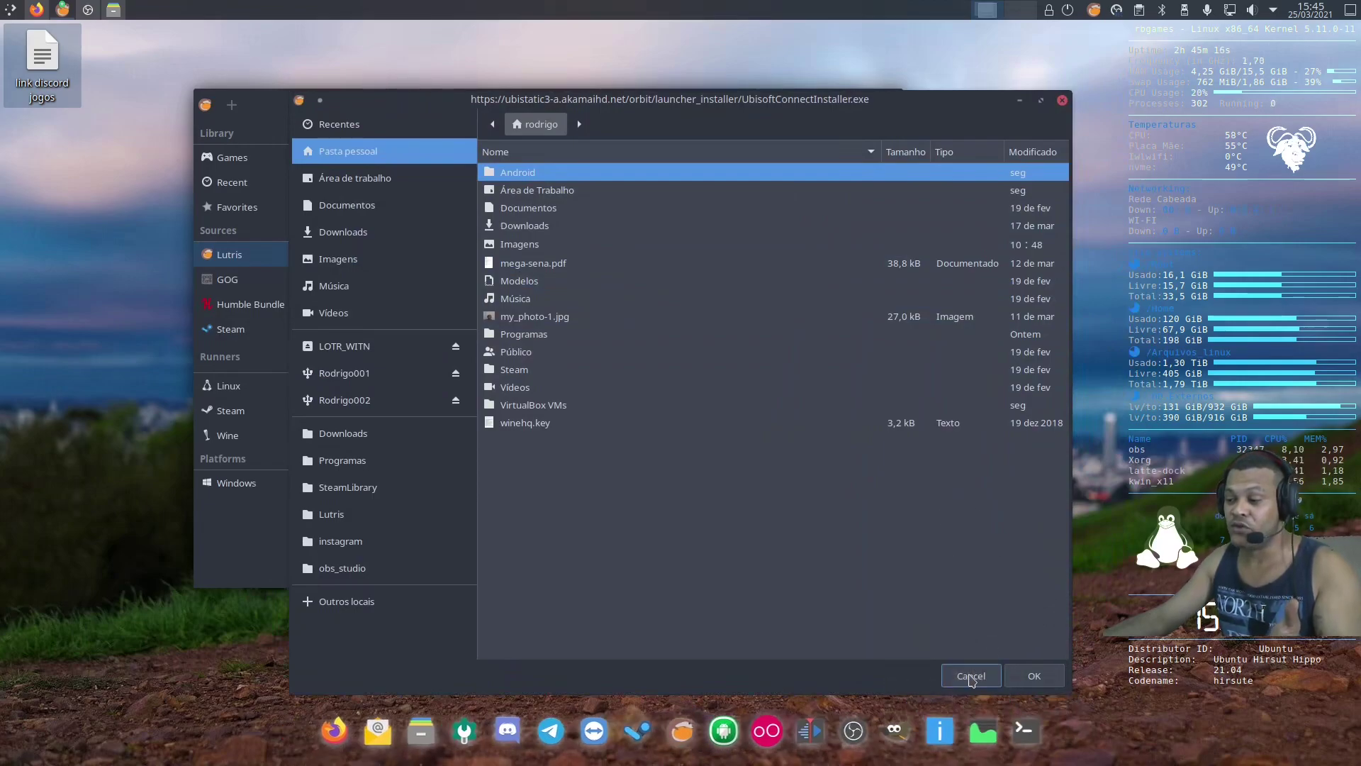
{"action": "left_click", "coordinate": [971, 675]}
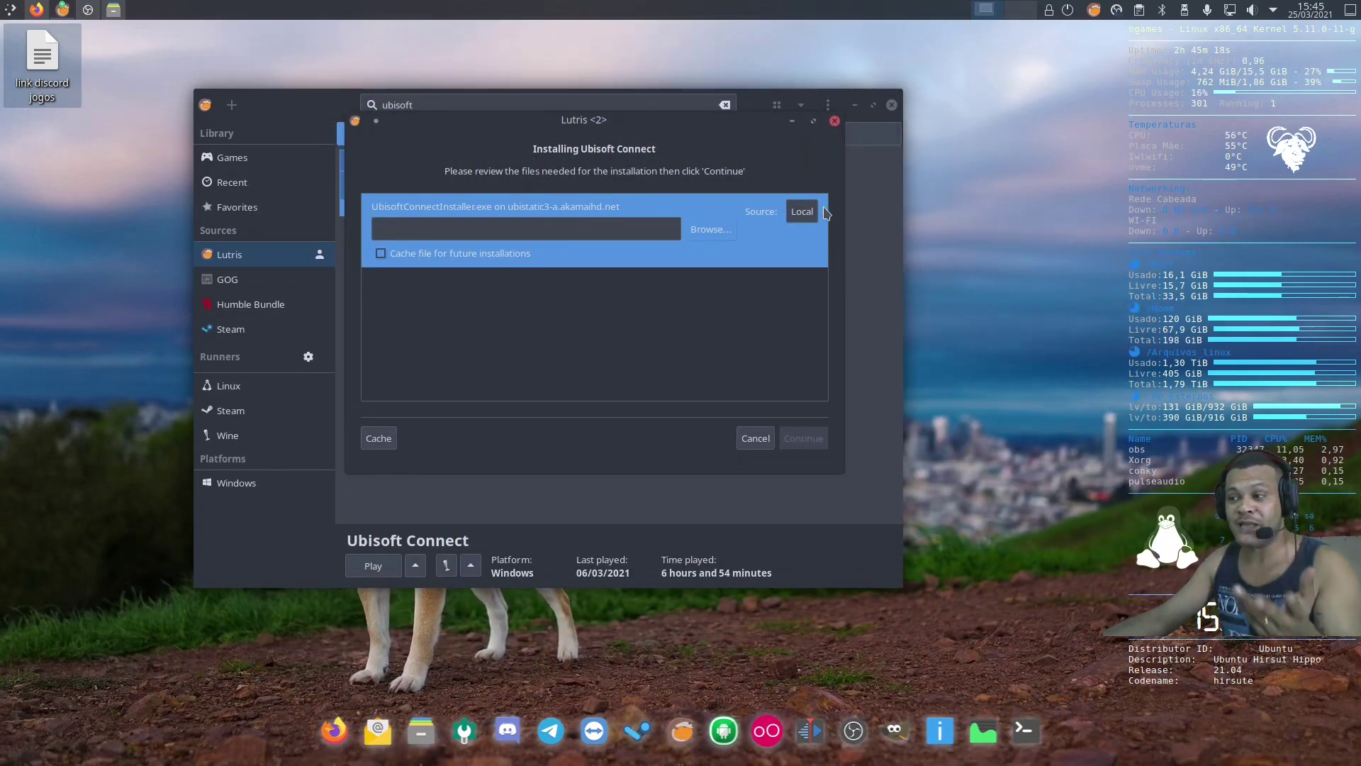
{"action": "left_click", "coordinate": [802, 211]}
{"action": "left_click", "coordinate": [787, 248]}
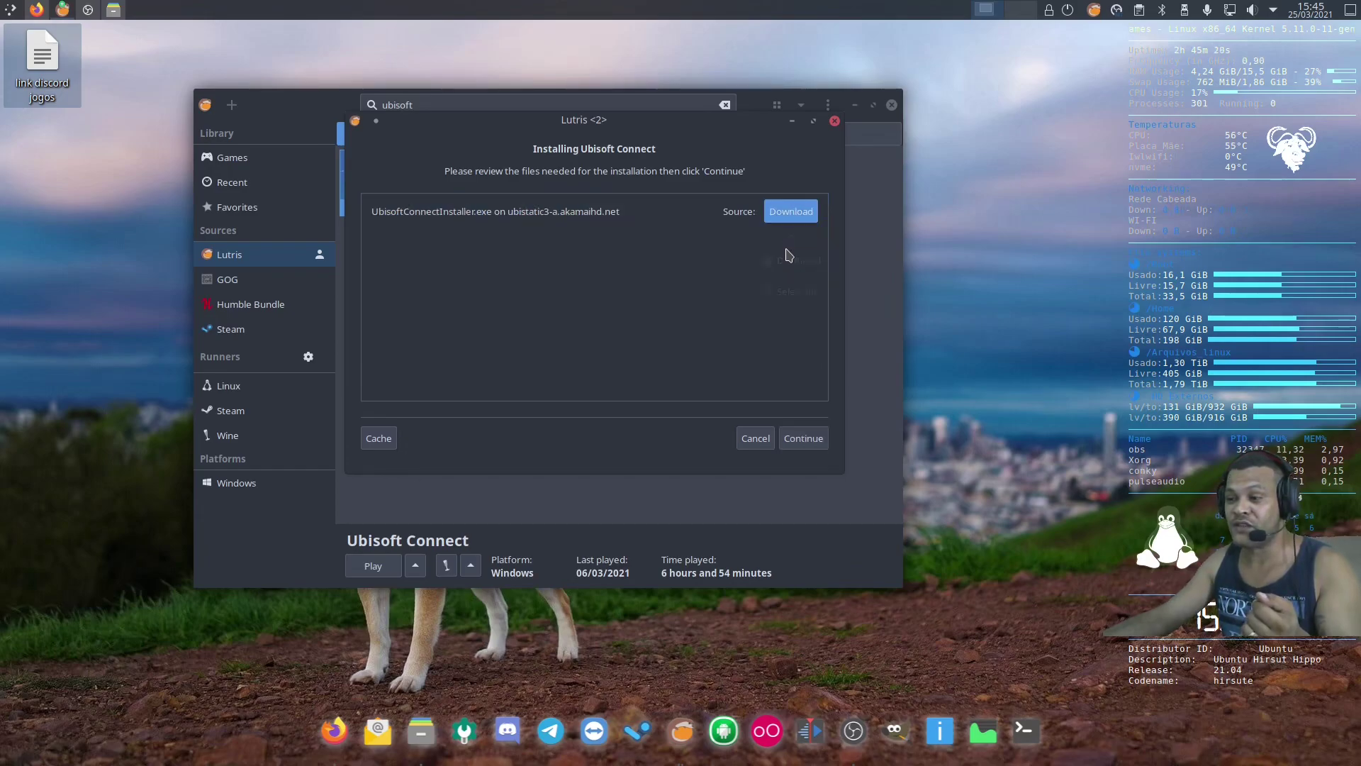
Step: Continue the Ubisoft Connect installation through to completion without creating shortcuts, and close the installer window
{"action": "left_click", "coordinate": [804, 439]}
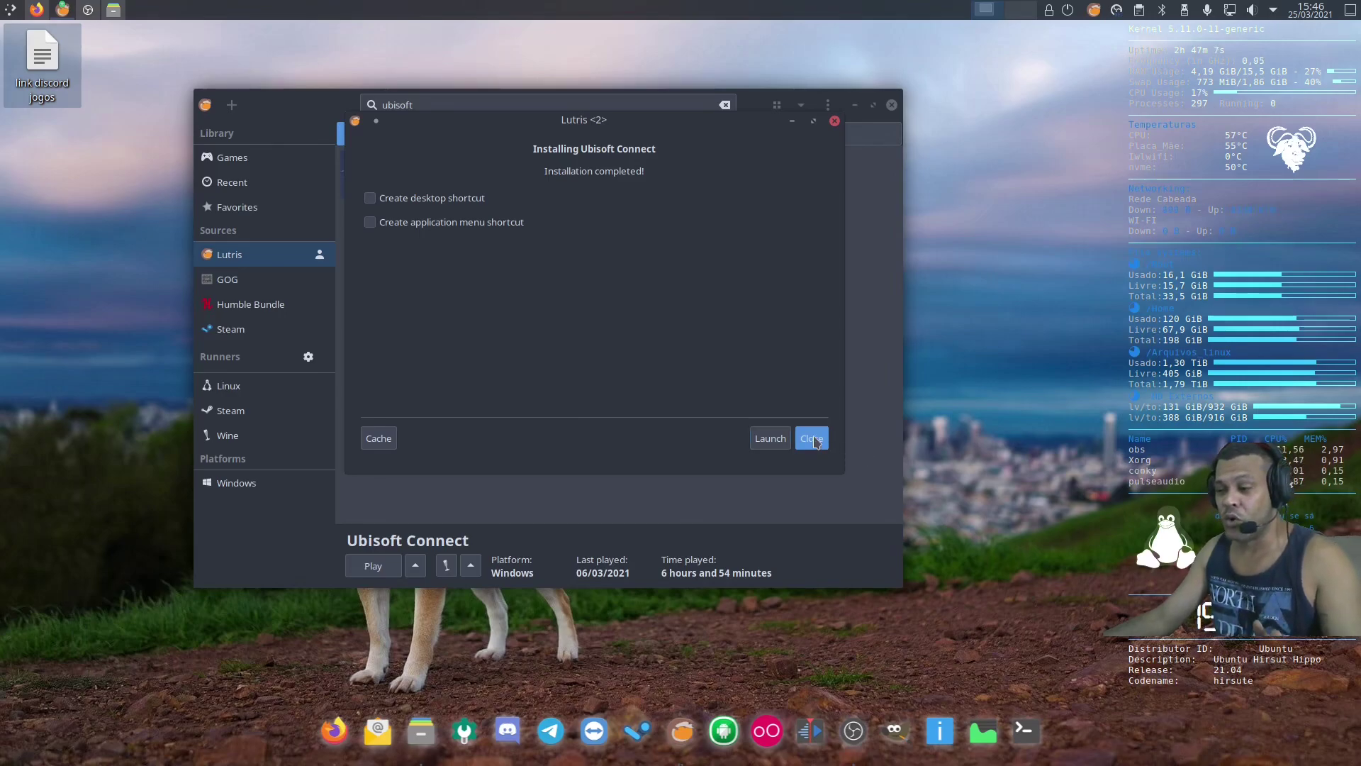
{"action": "left_click", "coordinate": [812, 438]}
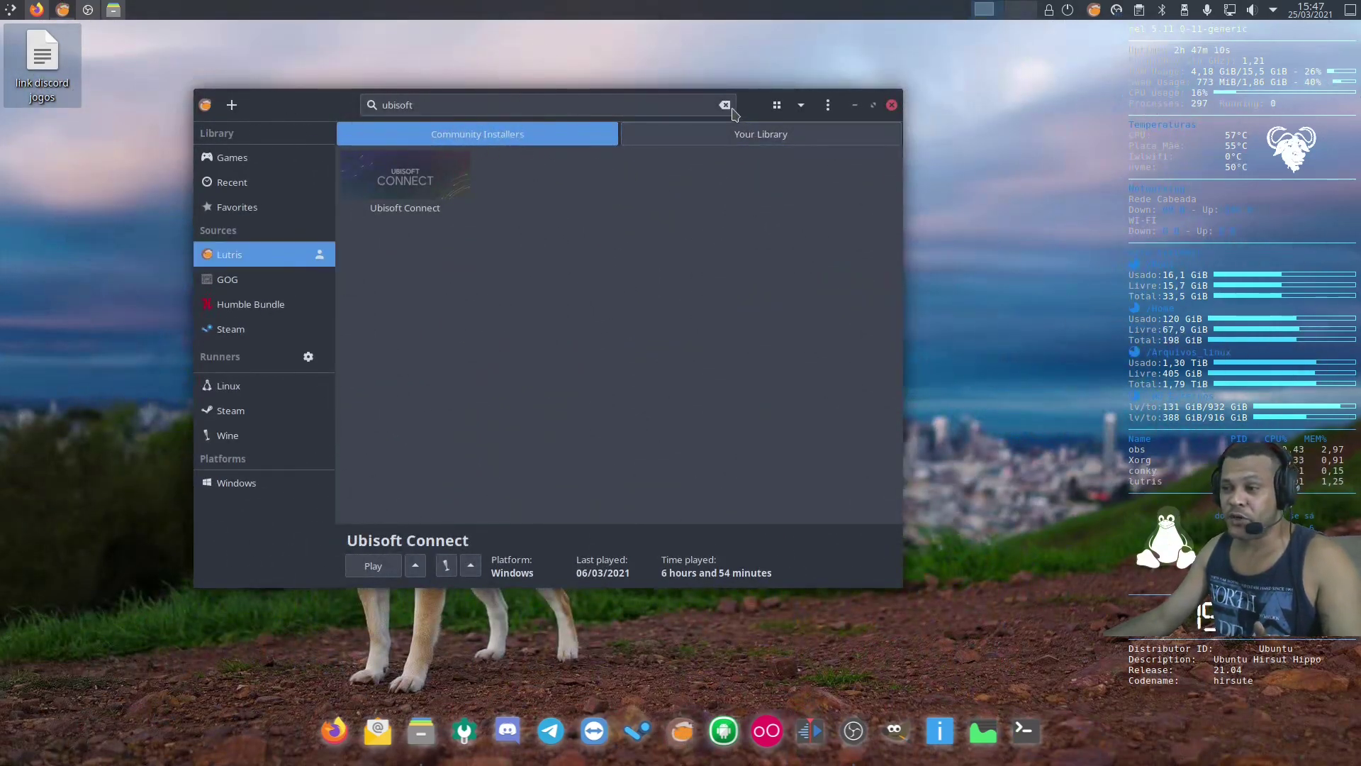
Step: Show the Wine runner's games without the search filter and select the newly installed Ubisoft Connect entry
{"action": "left_click", "coordinate": [726, 106]}
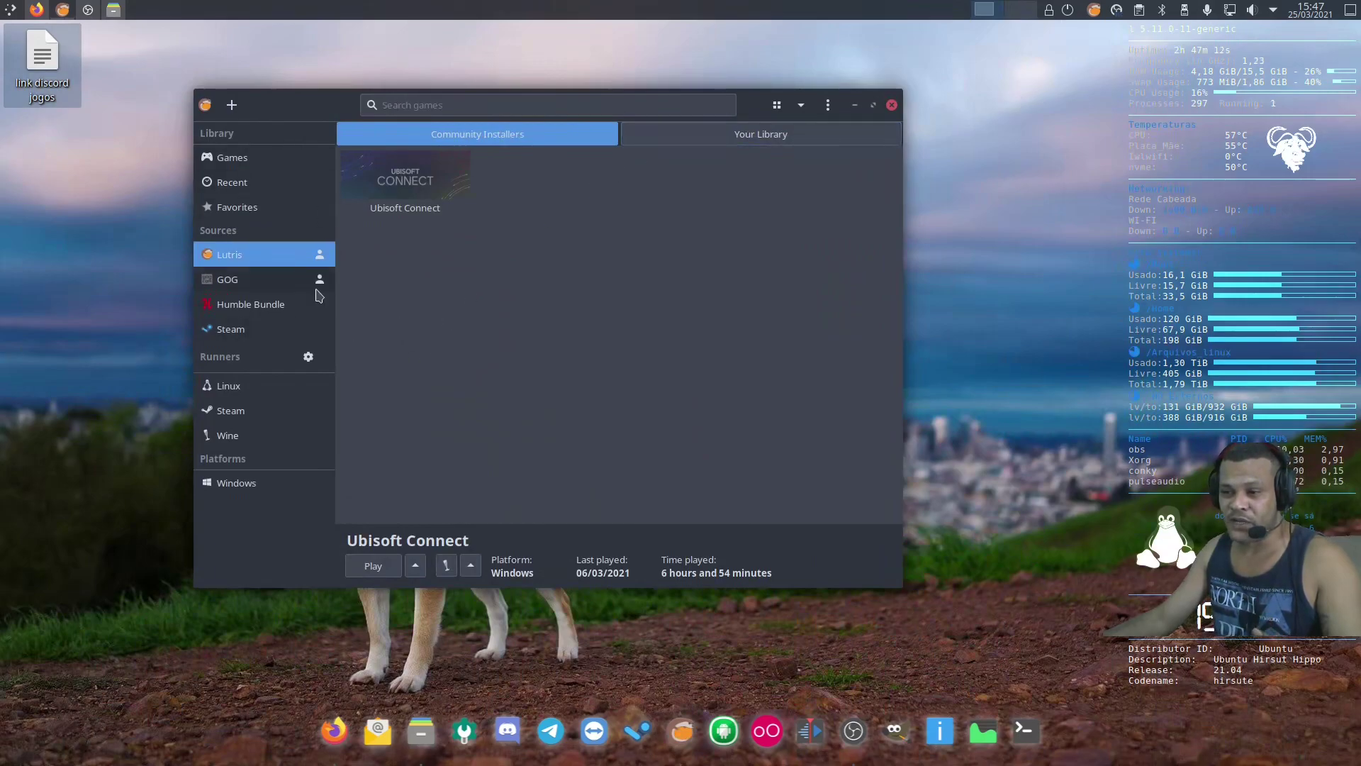
{"action": "left_click", "coordinate": [239, 443]}
{"action": "left_click", "coordinate": [424, 425]}
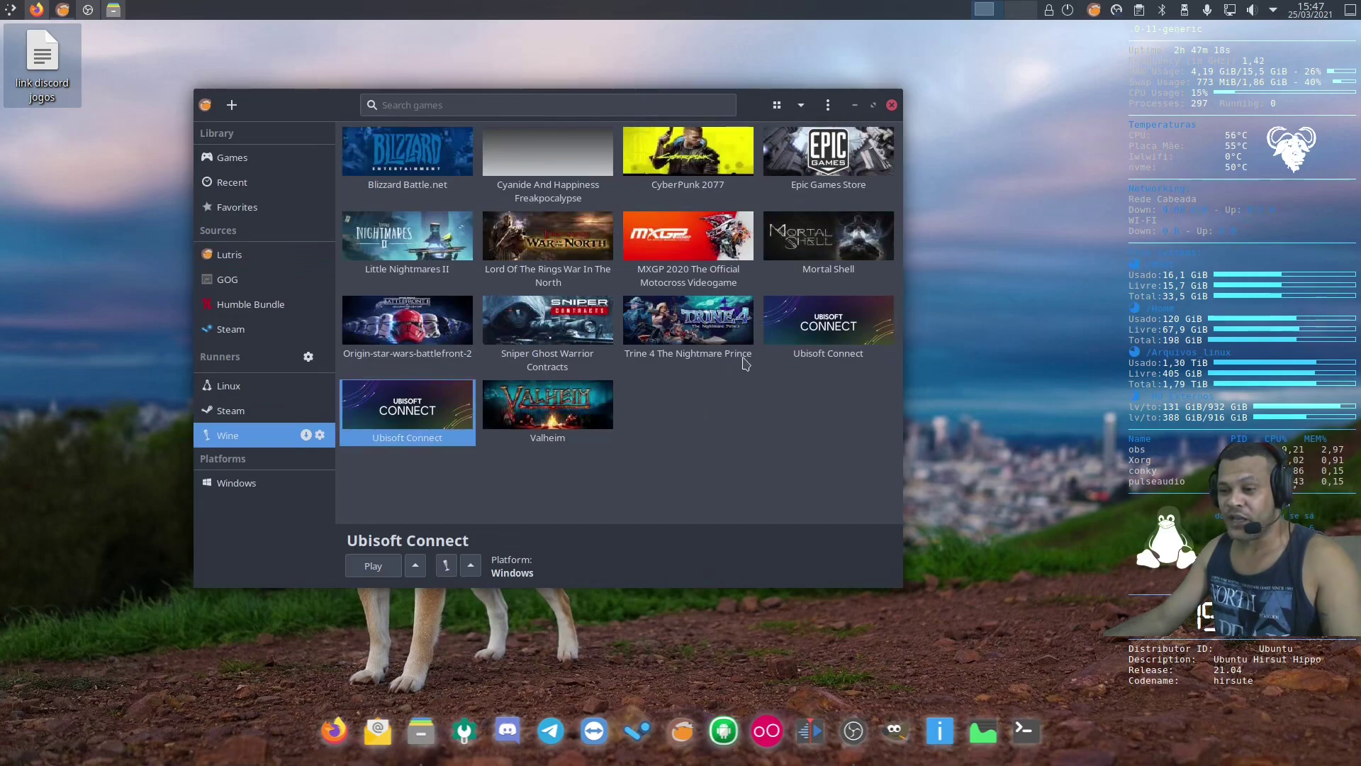
{"action": "left_click", "coordinate": [796, 343]}
{"action": "left_click", "coordinate": [376, 397]}
{"action": "left_click", "coordinate": [801, 342]}
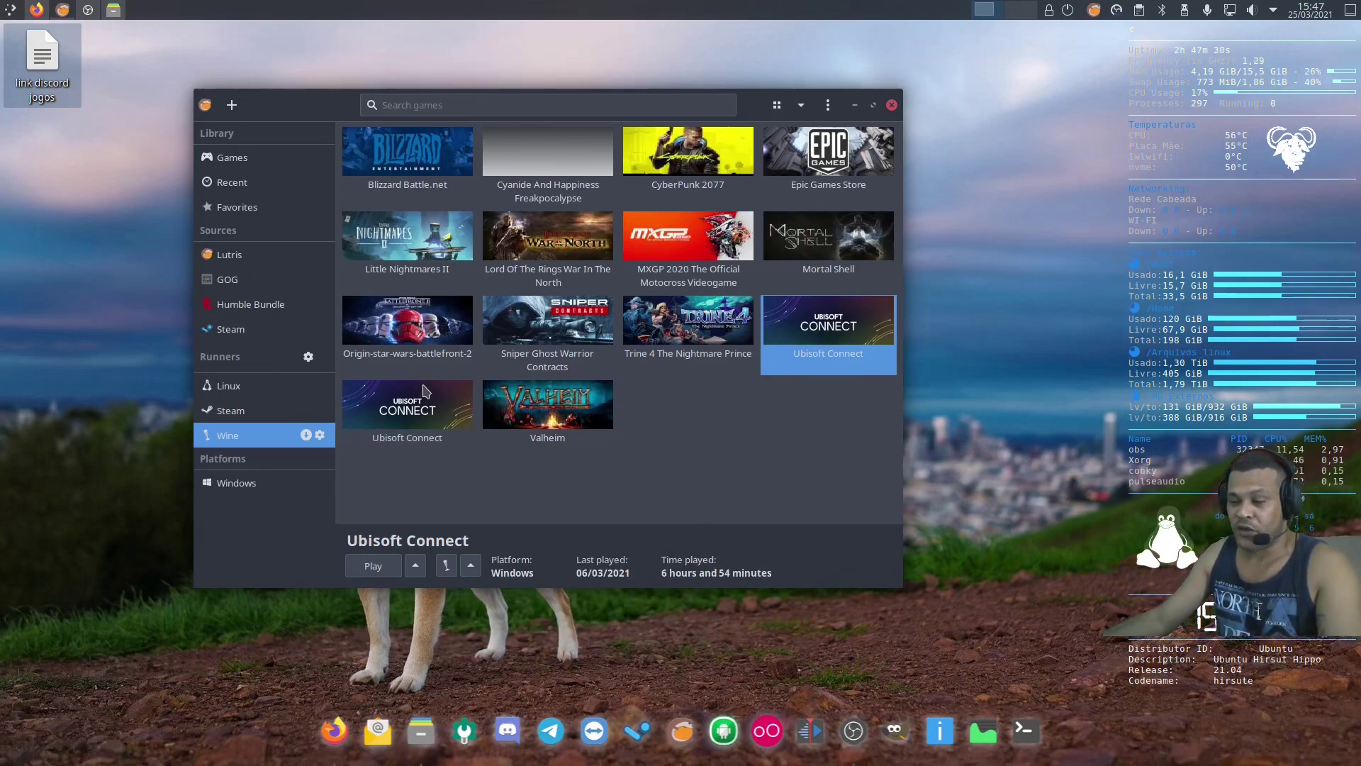
{"action": "left_click", "coordinate": [395, 403]}
Step: Open the configuration of the newly installed Ubisoft Connect and review its game options and runner options
{"action": "right_click", "coordinate": [410, 408]}
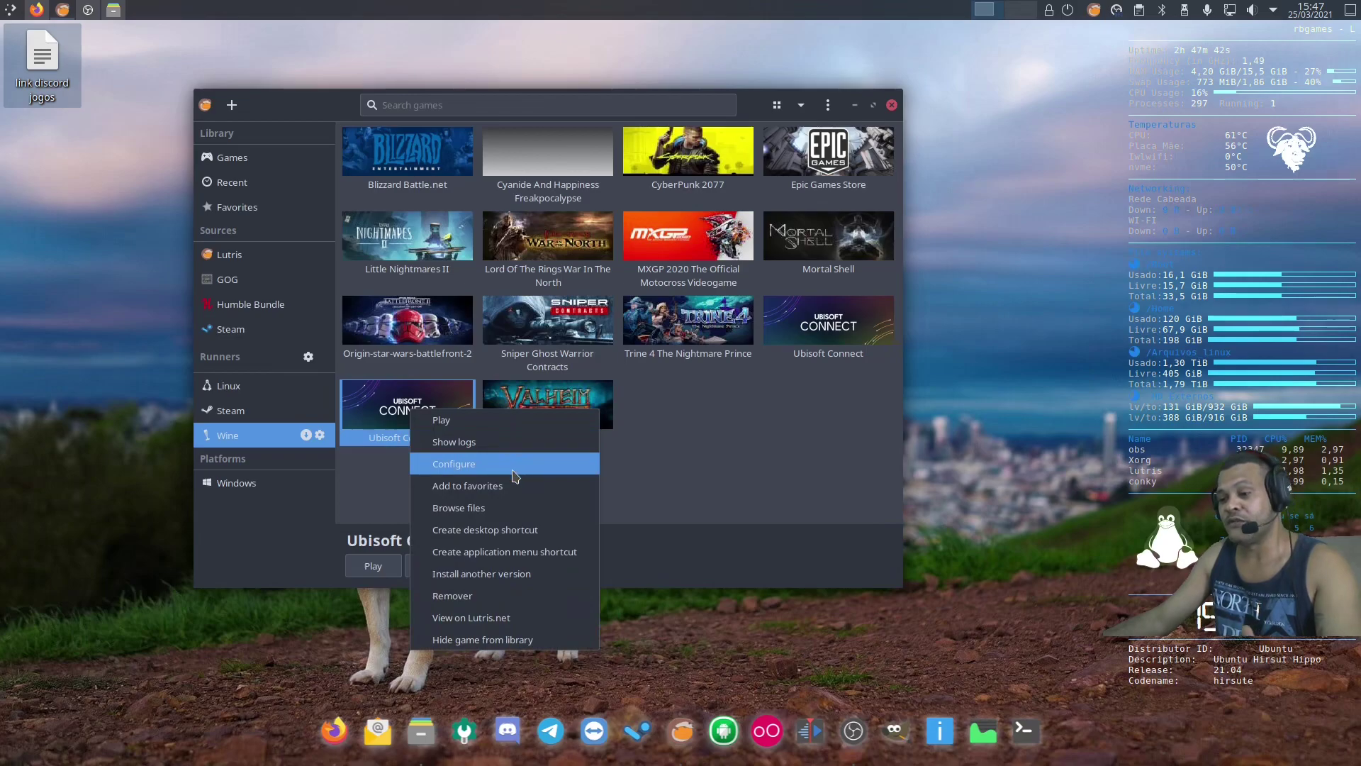
{"action": "left_click", "coordinate": [515, 465]}
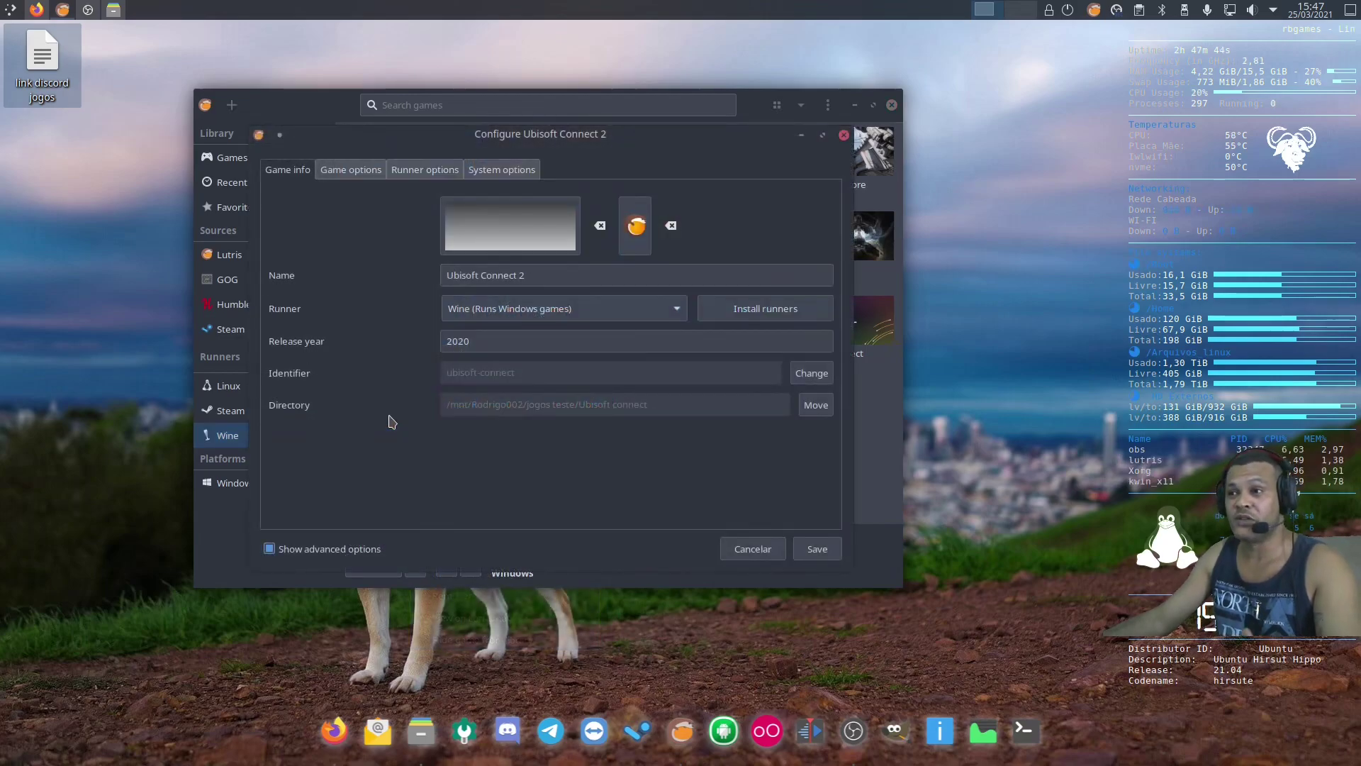
{"action": "left_click", "coordinate": [358, 177]}
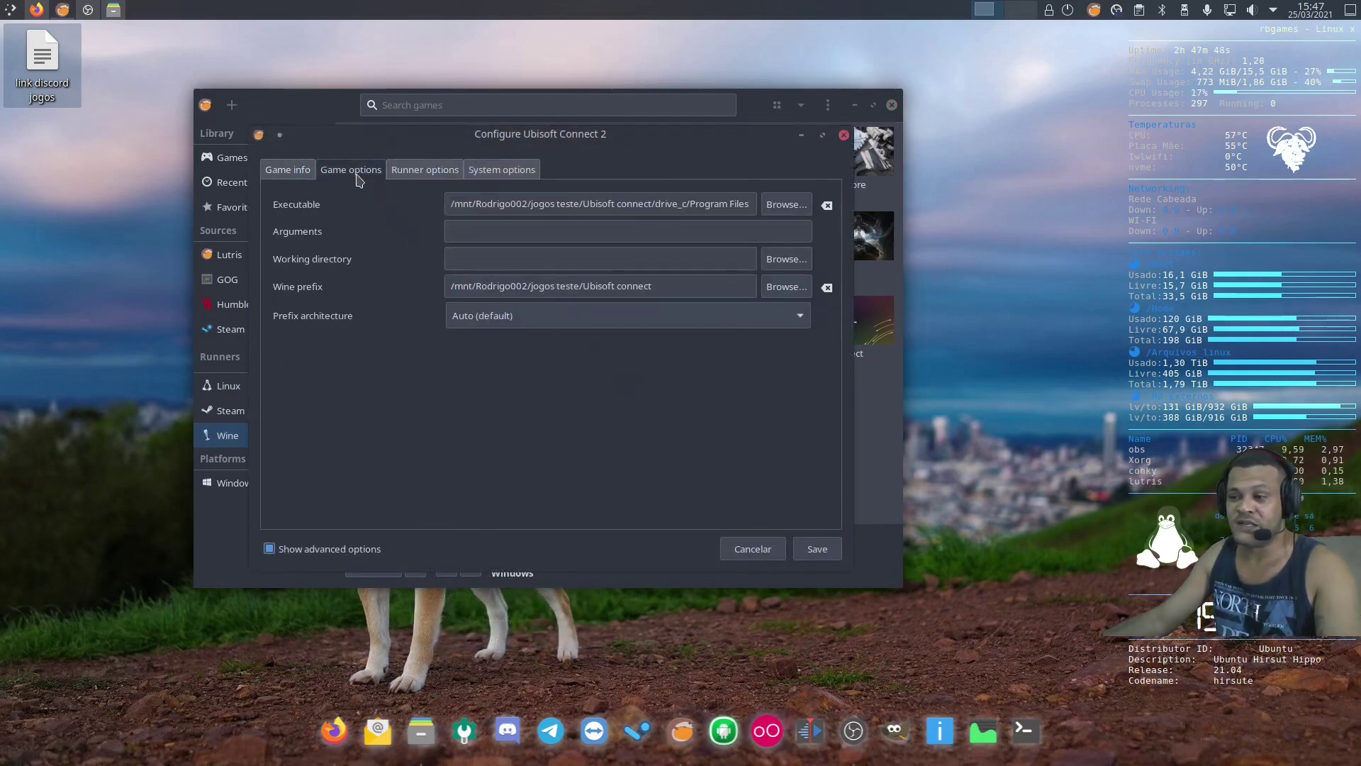
{"action": "left_click", "coordinate": [444, 172]}
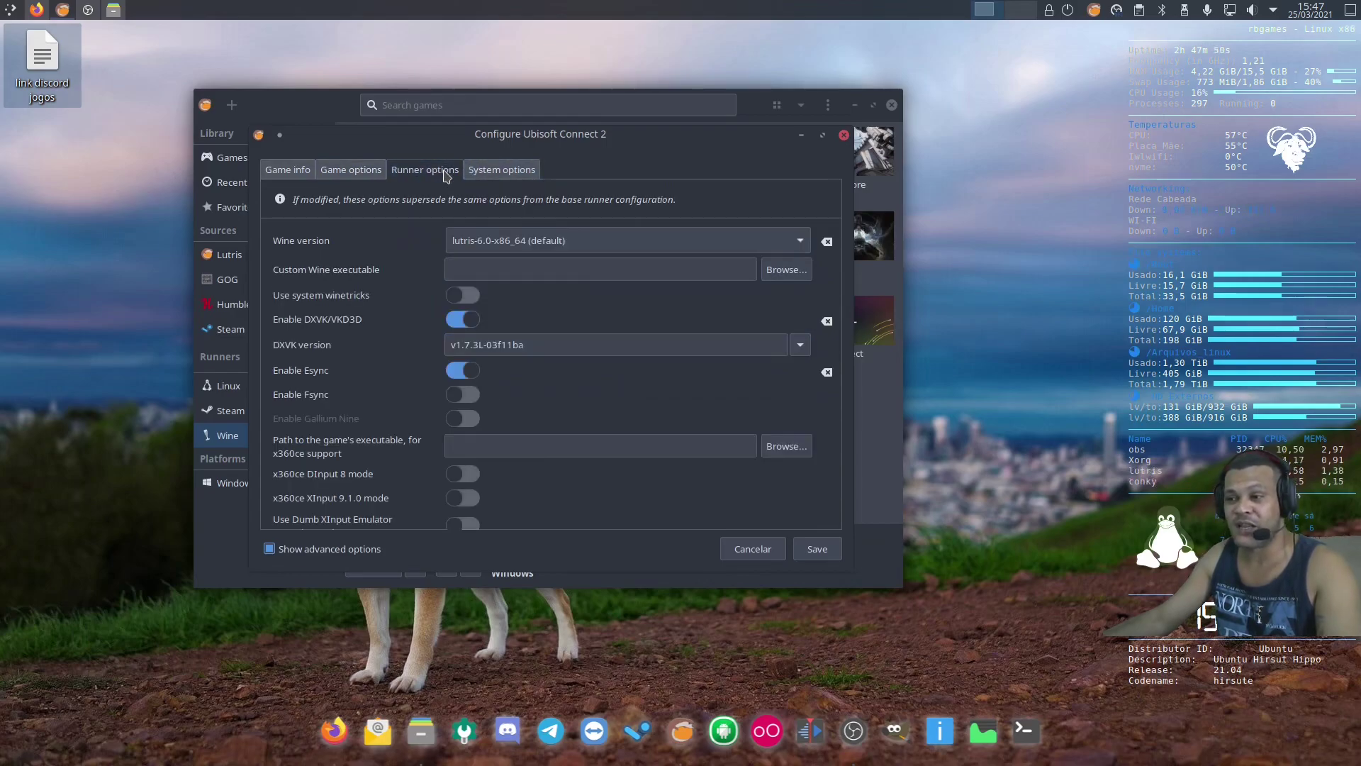
{"action": "left_click_drag", "start_coordinate": [611, 139], "coordinate": [683, 151]}
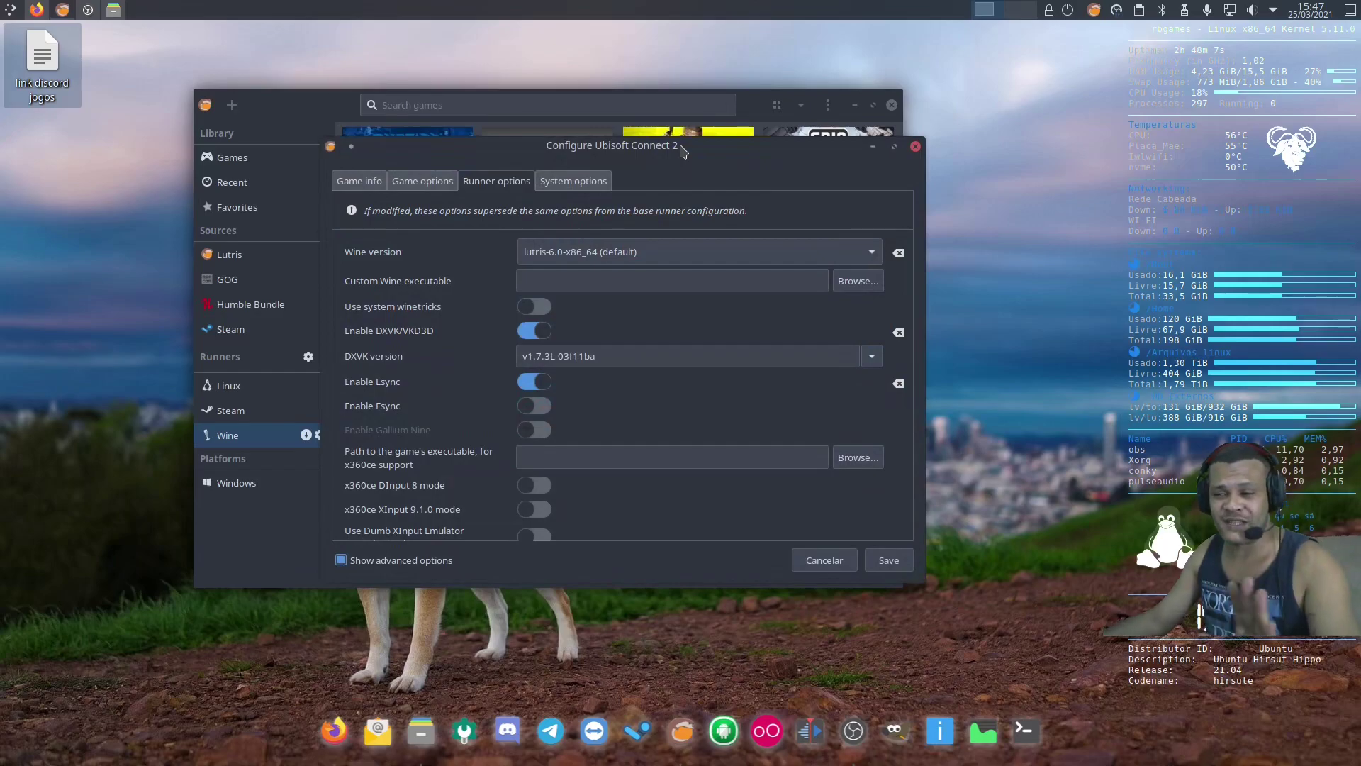
{"action": "left_click_drag", "start_coordinate": [681, 151], "coordinate": [689, 151]}
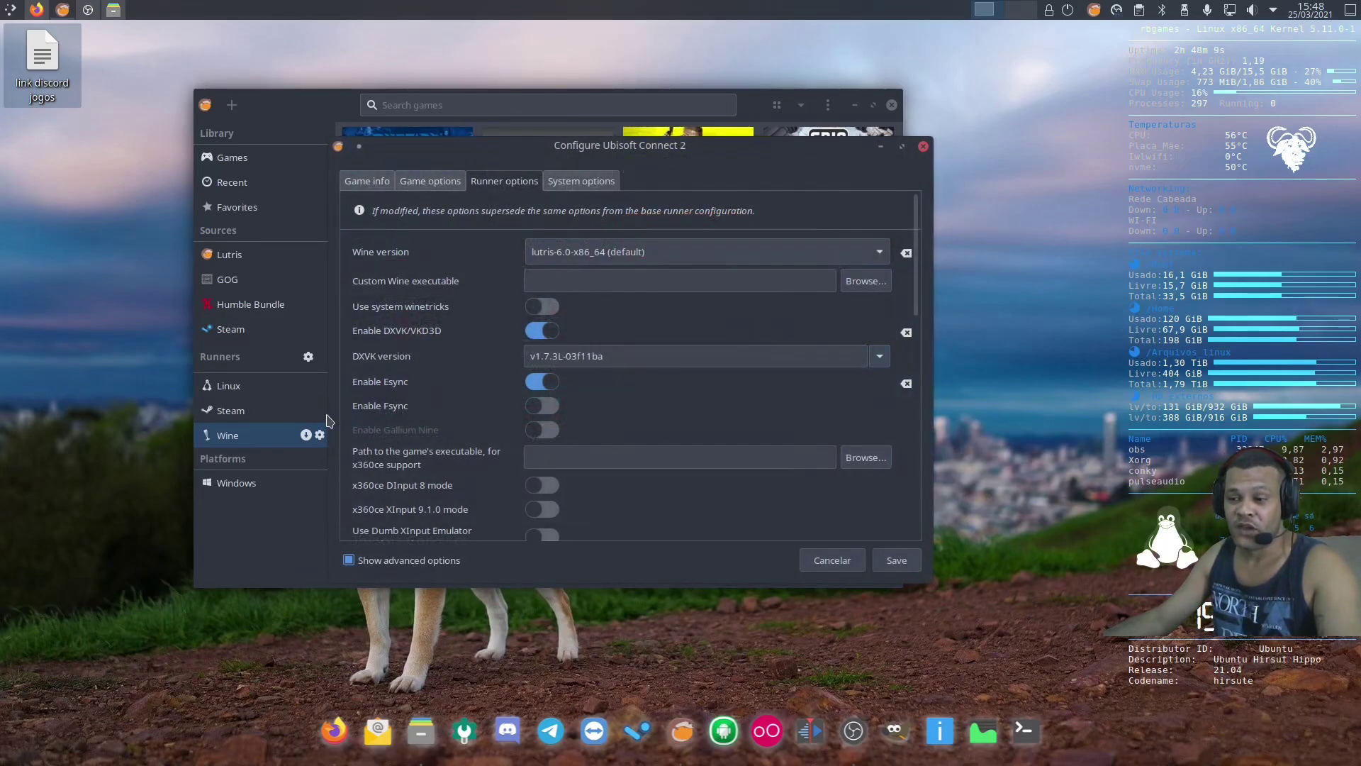
Step: Check the available Wine versions in the Wine version manager, and save the Ubisoft Connect configuration
{"action": "left_click", "coordinate": [306, 435]}
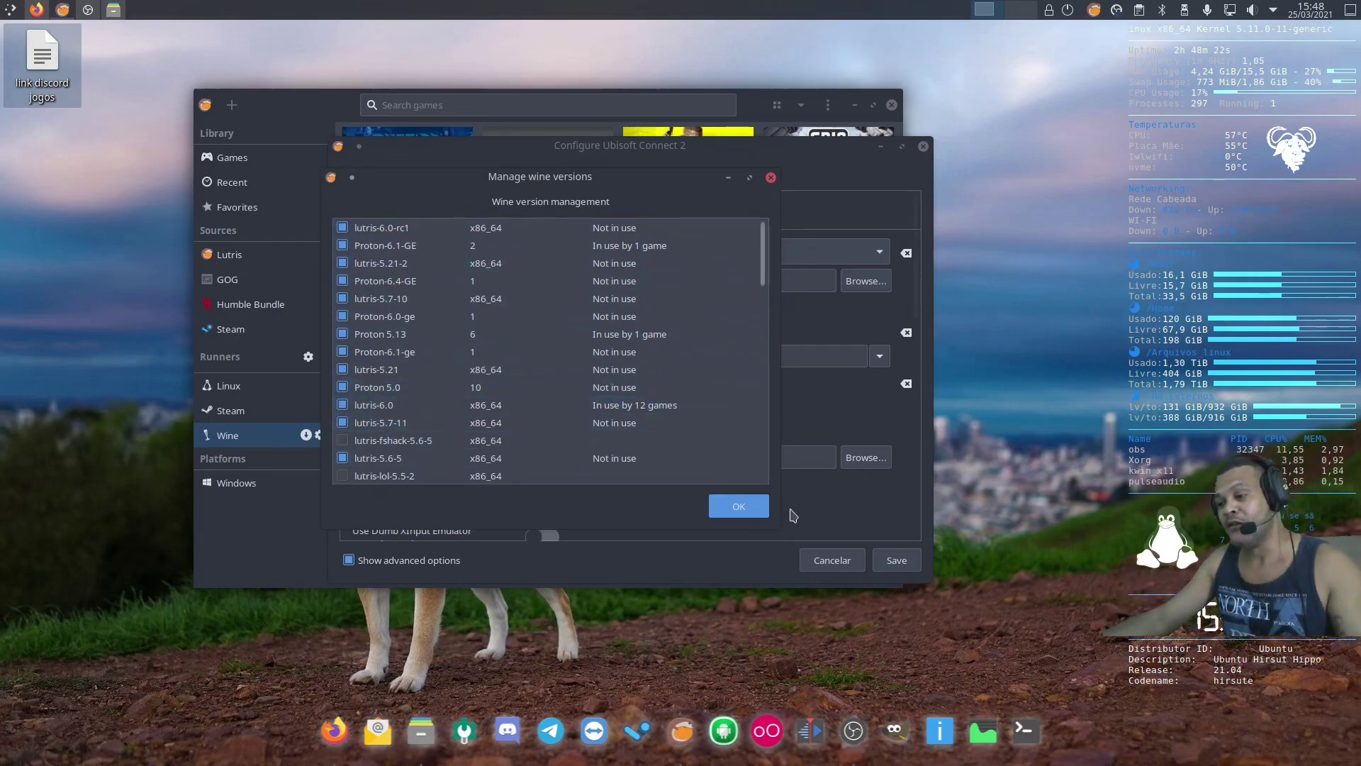
{"action": "left_click", "coordinate": [741, 513]}
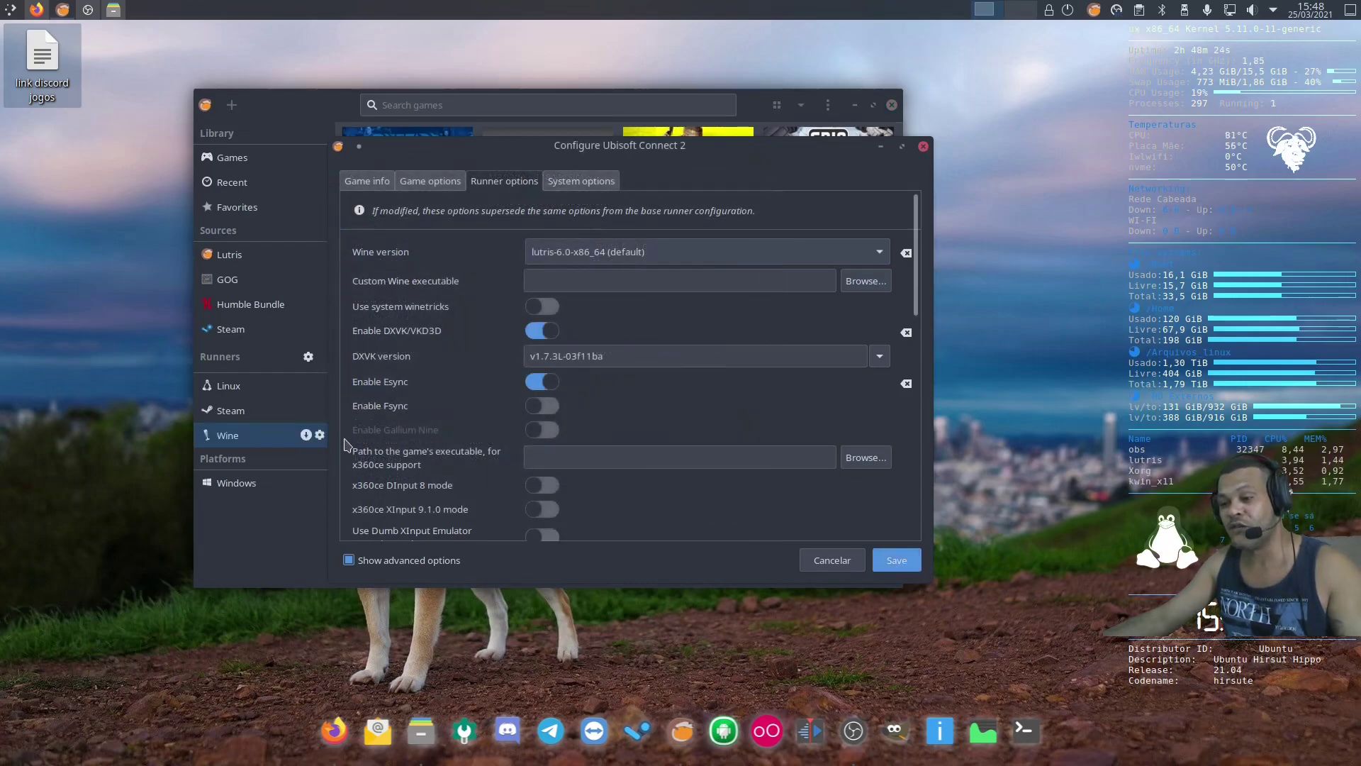
{"action": "left_click", "coordinate": [897, 560]}
Step: Reopen the configuration of Ubisoft Connect 2 and review the runner options, from the available Wine versions down to the DLL overrides
{"action": "right_click", "coordinate": [418, 415]}
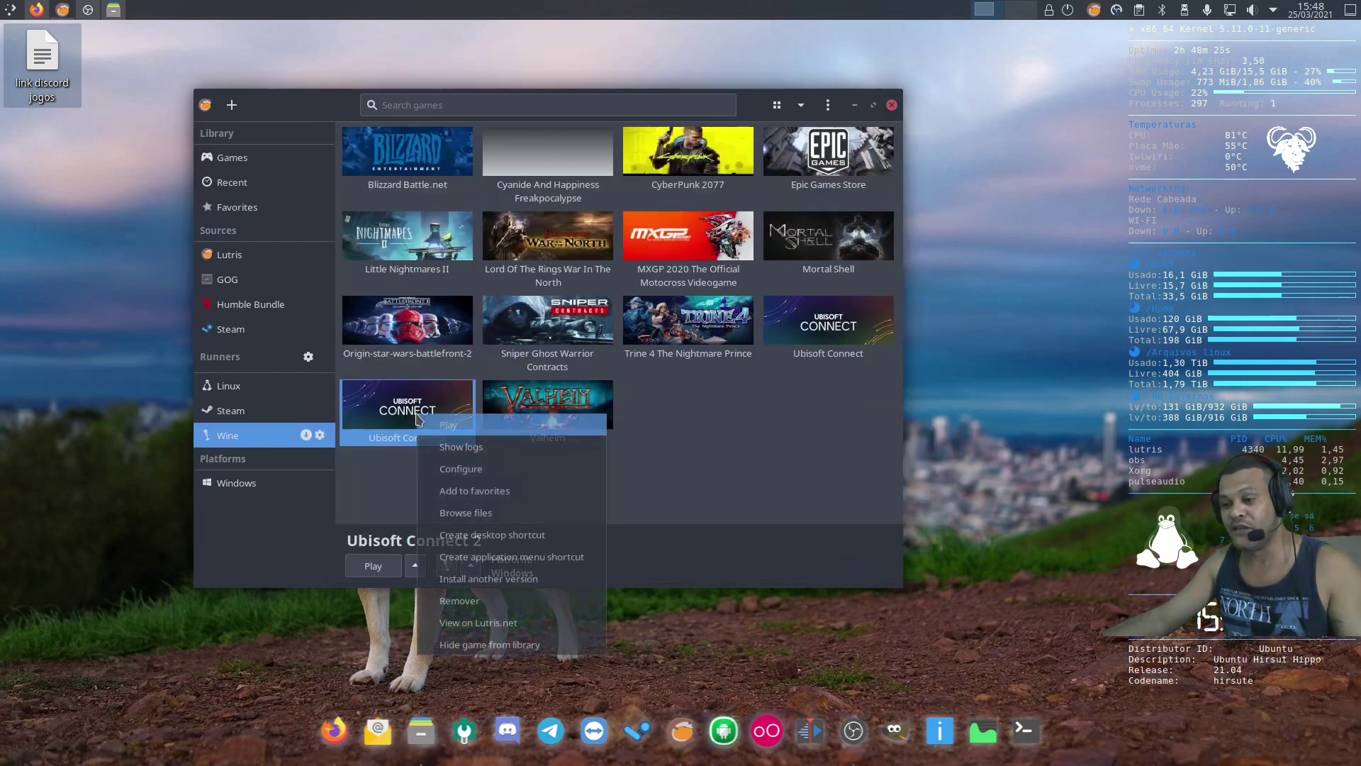
{"action": "left_click", "coordinate": [449, 469]}
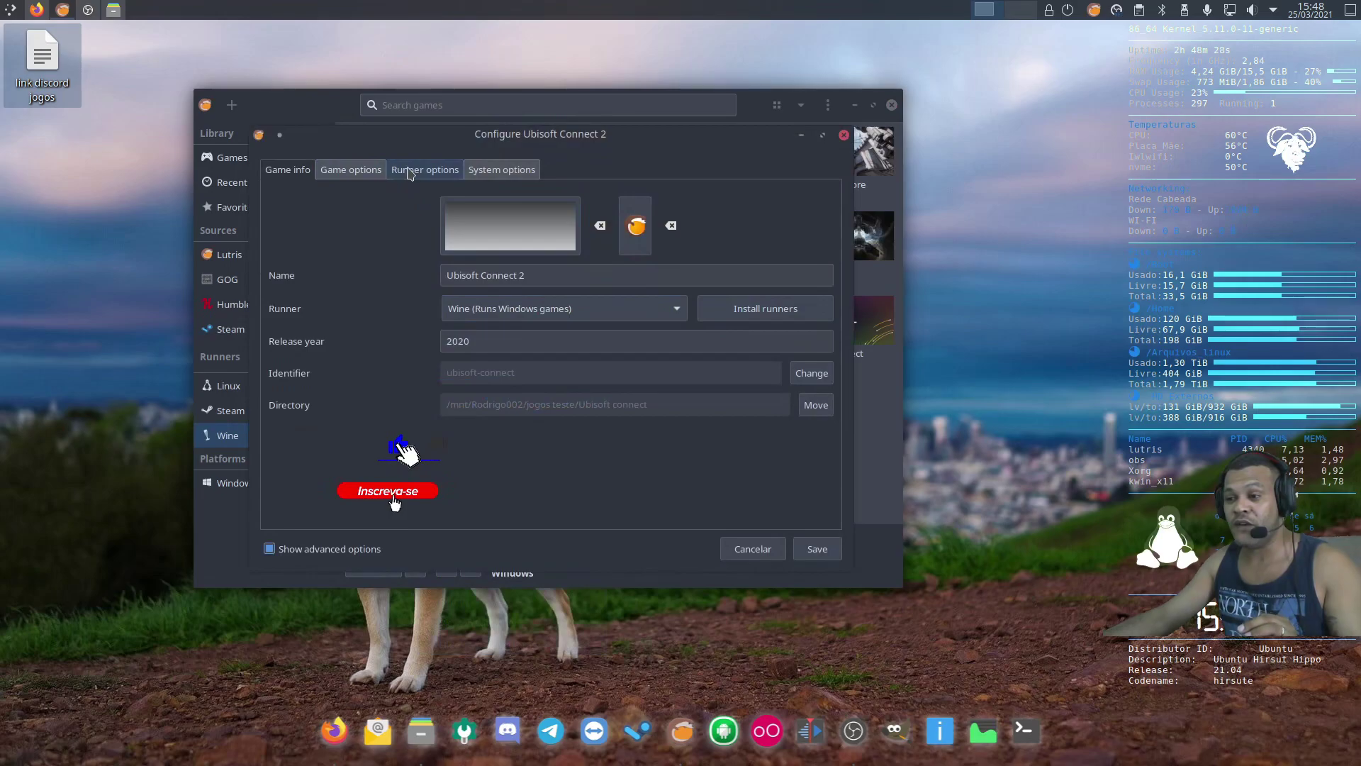
{"action": "left_click", "coordinate": [409, 171]}
{"action": "left_click", "coordinate": [529, 241]}
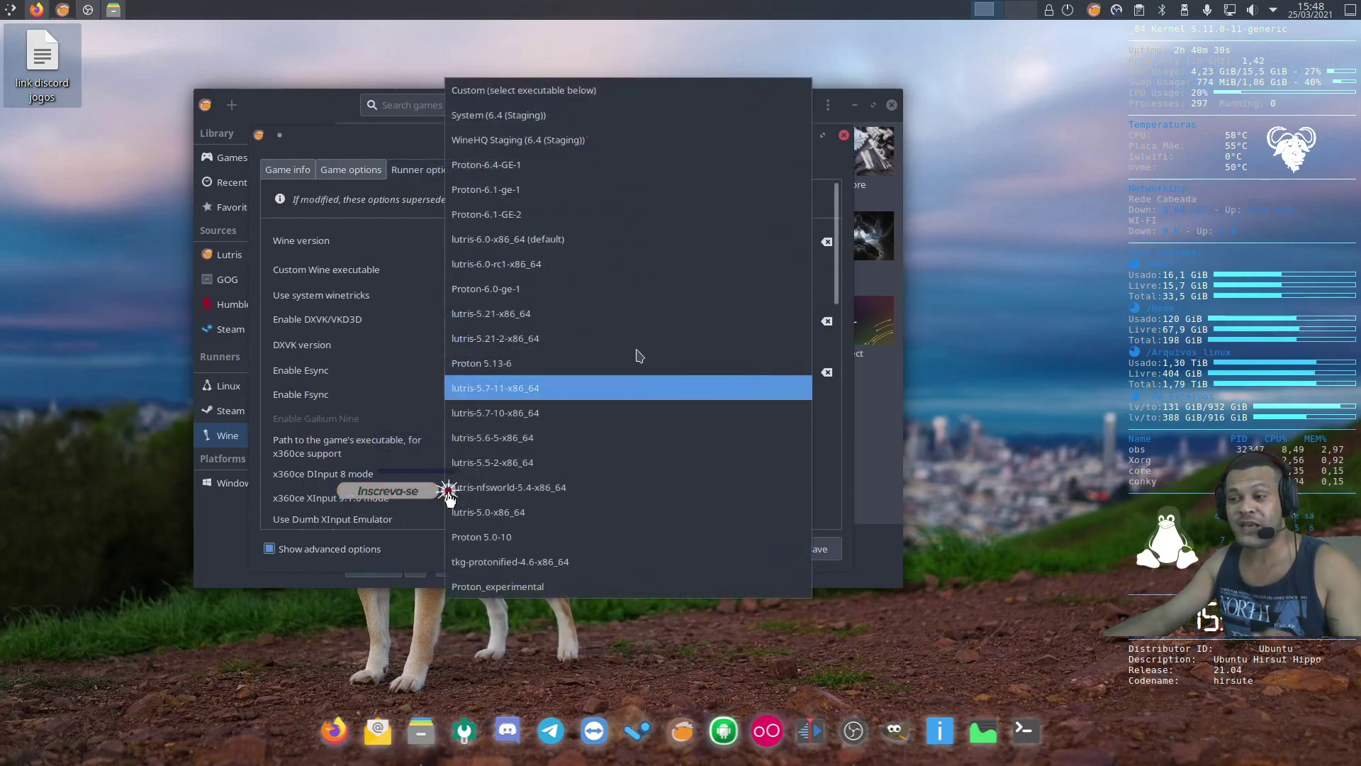
{"action": "left_click", "coordinate": [349, 226]}
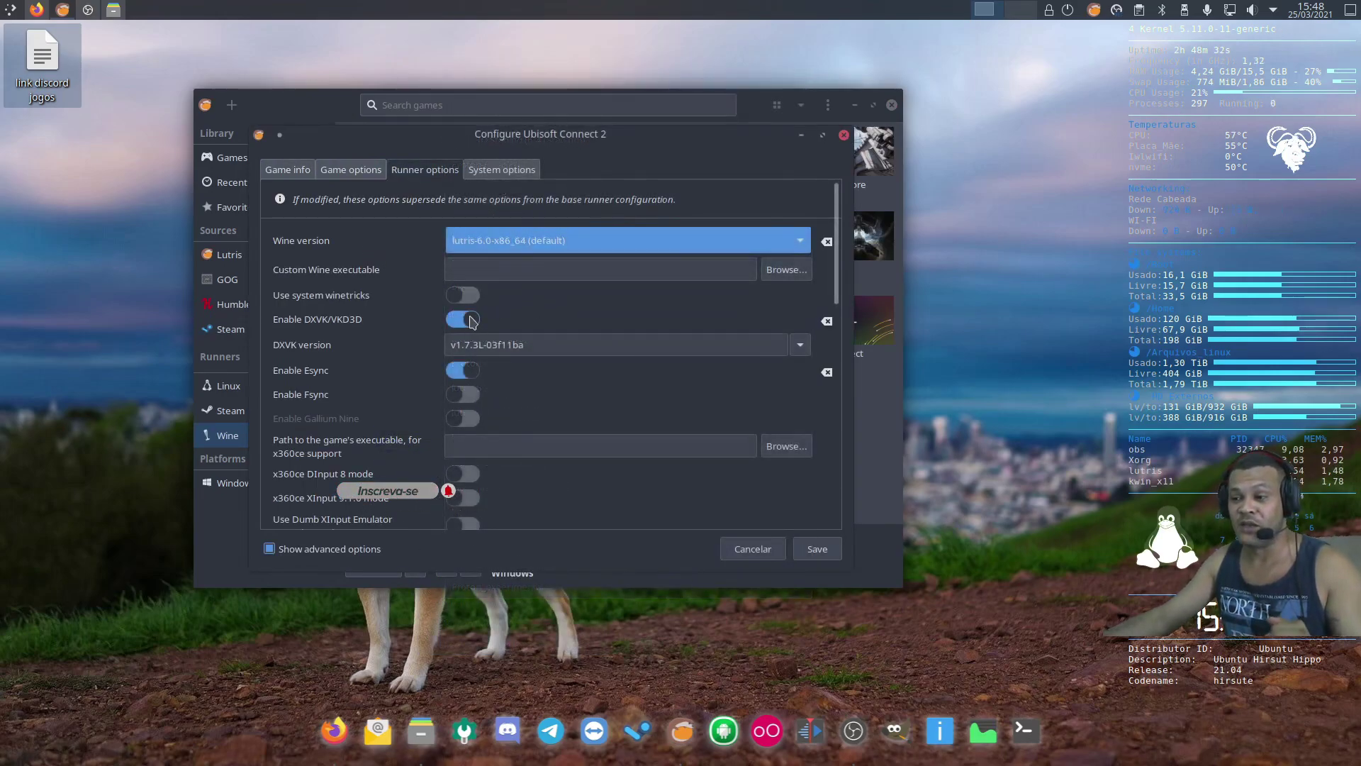
{"action": "scroll", "coordinate": [618, 442], "scroll_direction": "down", "scroll_amount": 15}
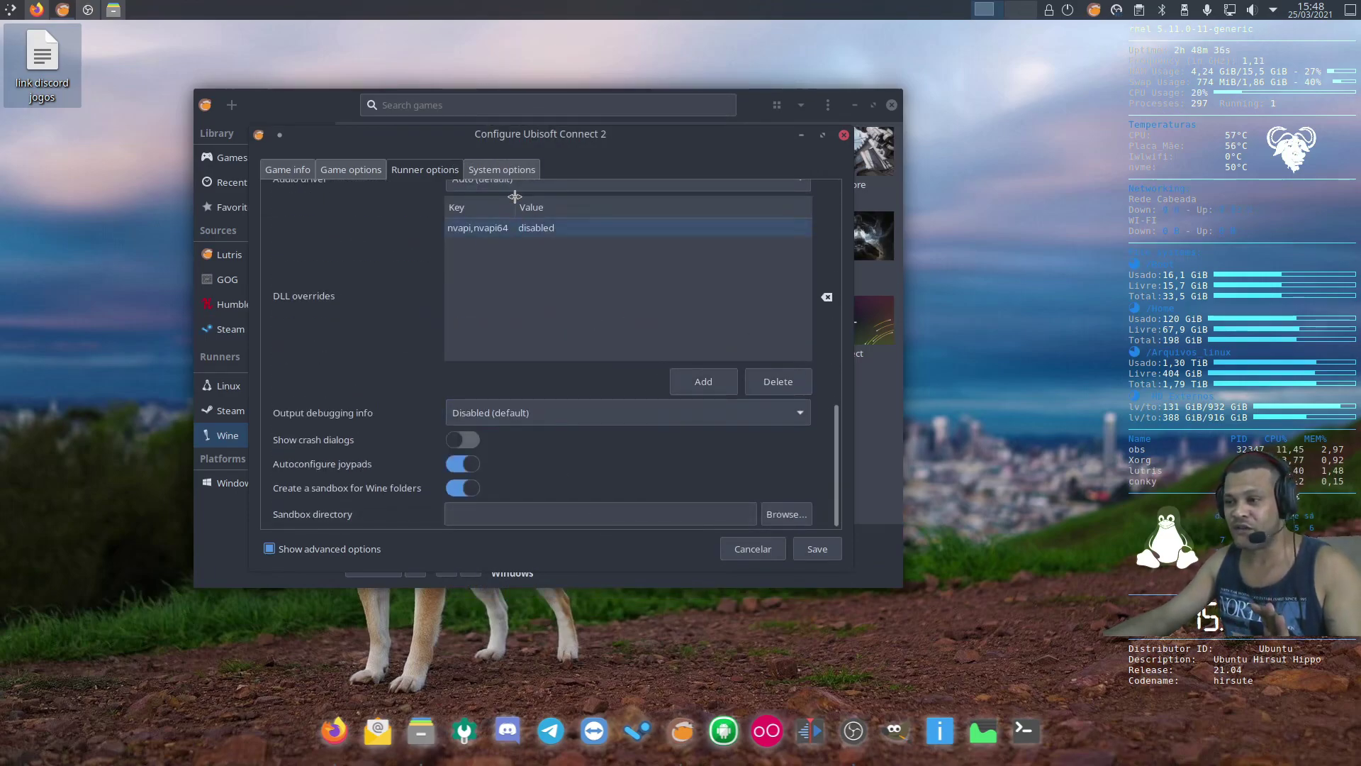
Step: In the system options of Ubisoft Connect 2, choose nvidia_icd.json as the Vulkan ICD loader and check the FPS limit
{"action": "left_click", "coordinate": [514, 171]}
{"action": "scroll", "coordinate": [516, 376], "scroll_direction": "down", "scroll_amount": 5}
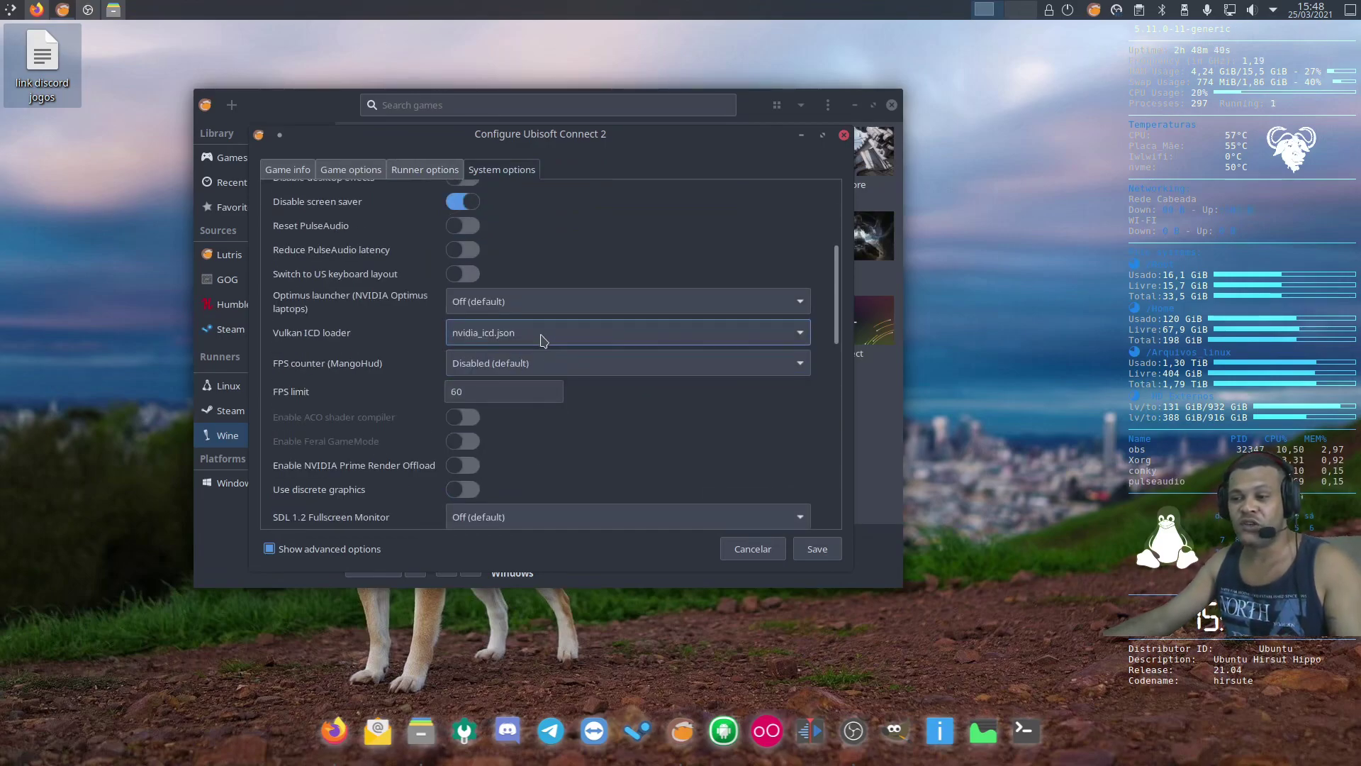
{"action": "left_click", "coordinate": [544, 341]}
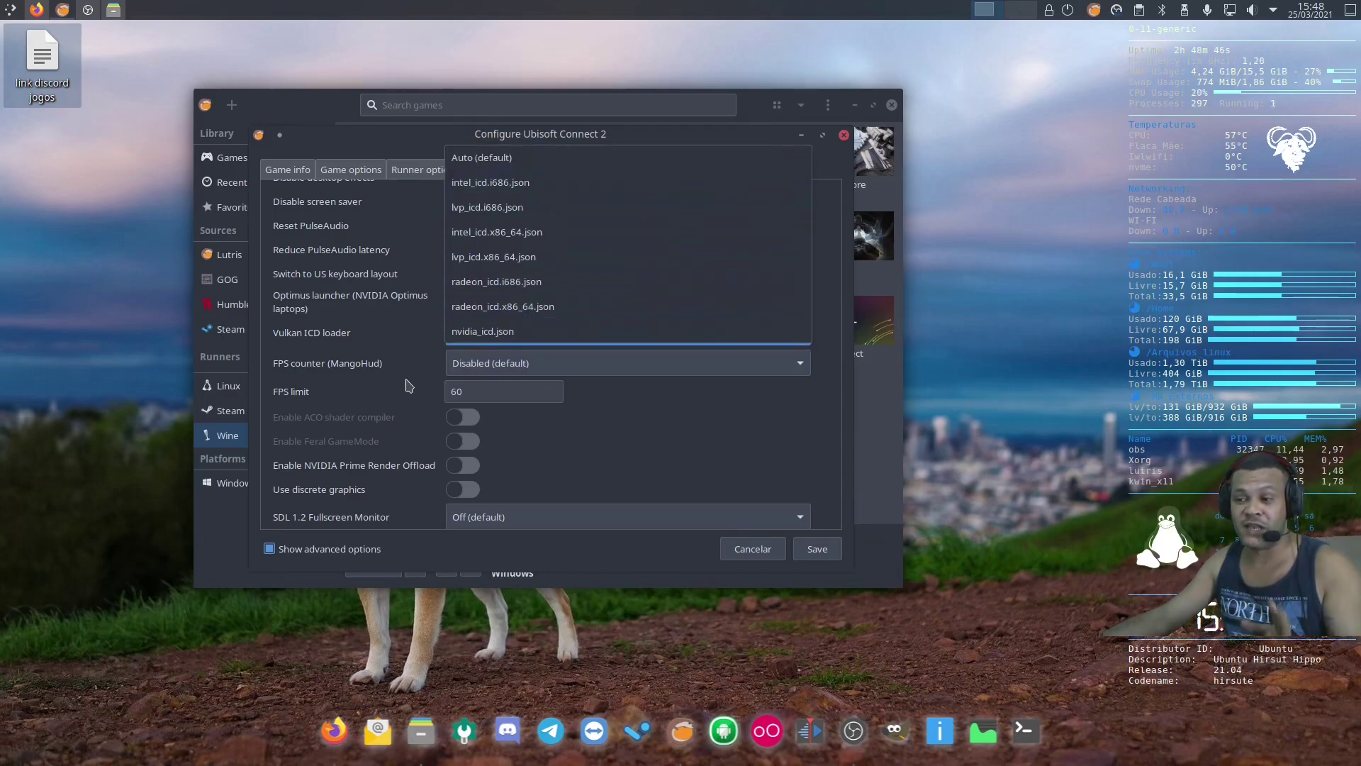
{"action": "left_click", "coordinate": [483, 331]}
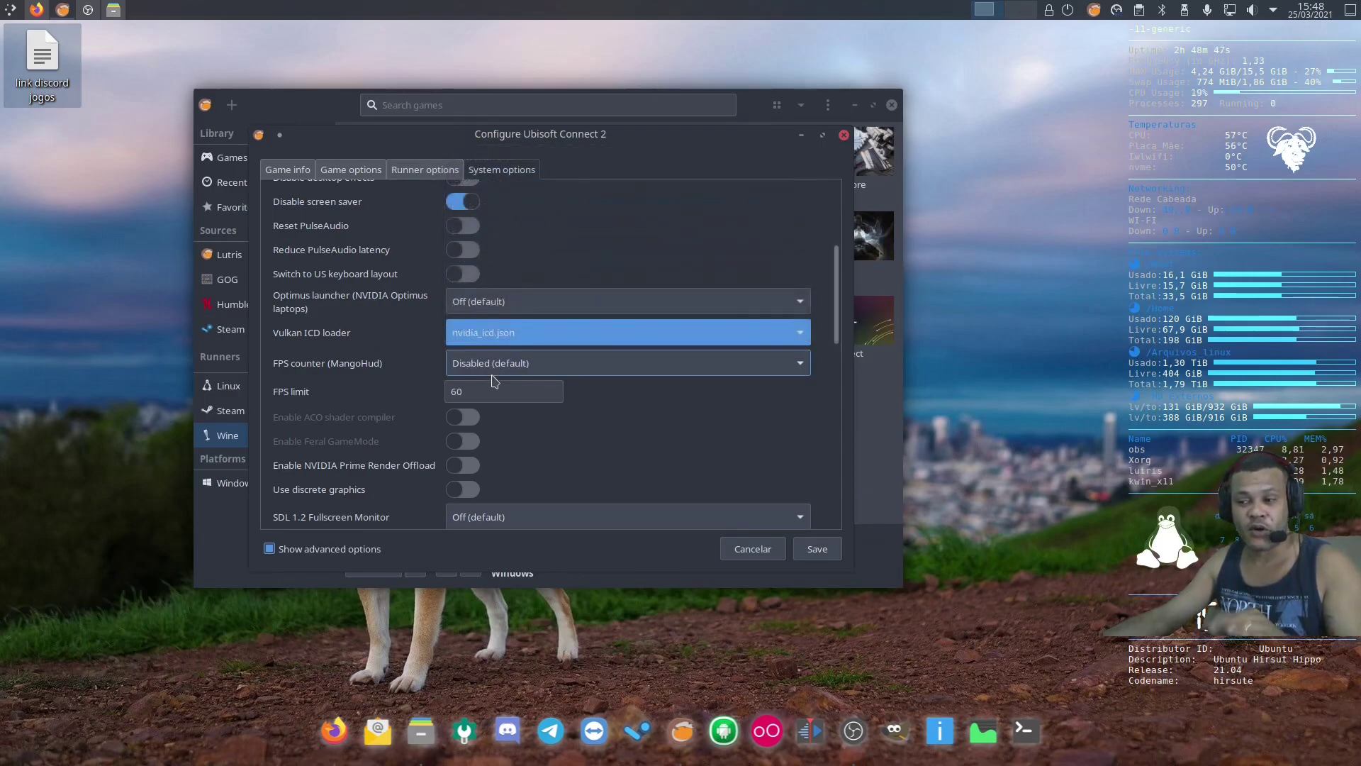
{"action": "left_click", "coordinate": [528, 392]}
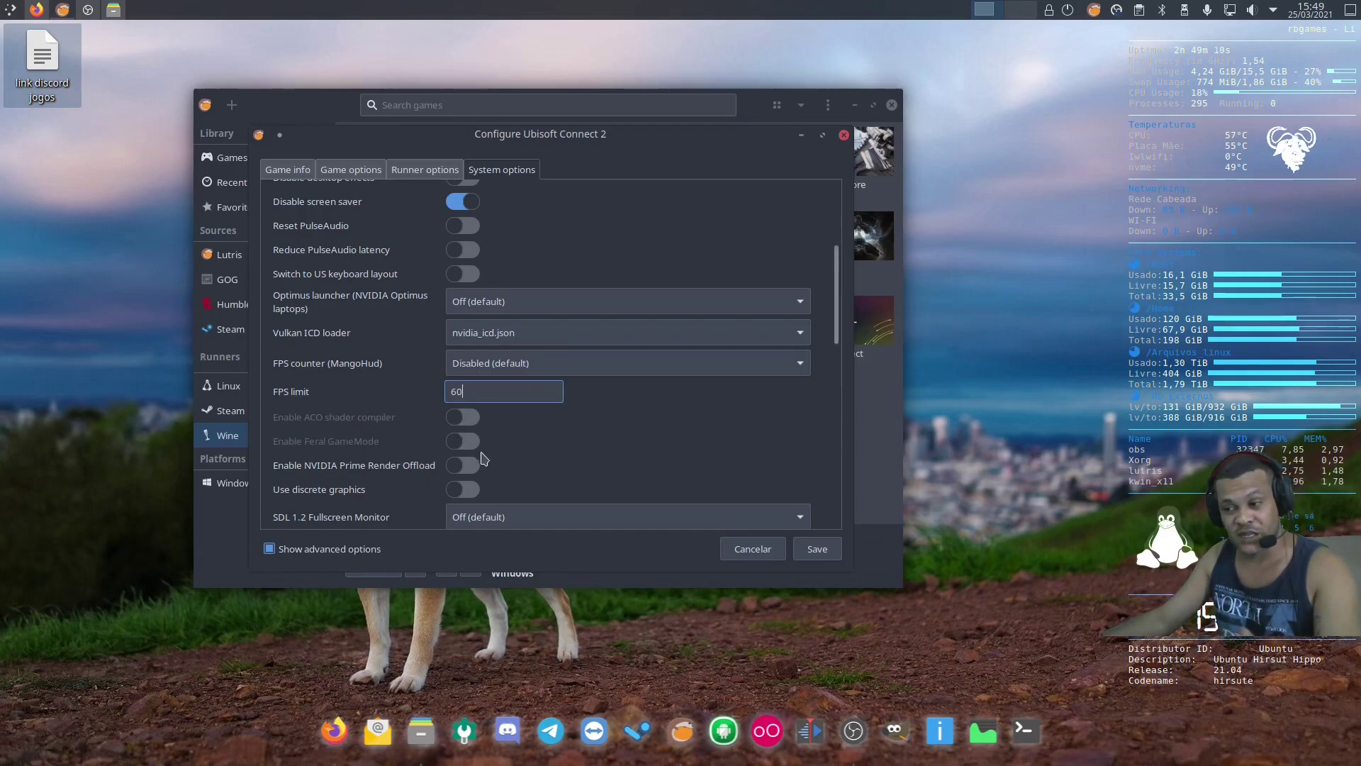
Step: Review the DXVK_HUD environment variable and the remaining system options, and save the Ubisoft Connect 2 configuration
{"action": "scroll", "coordinate": [710, 435], "scroll_direction": "down", "scroll_amount": 10}
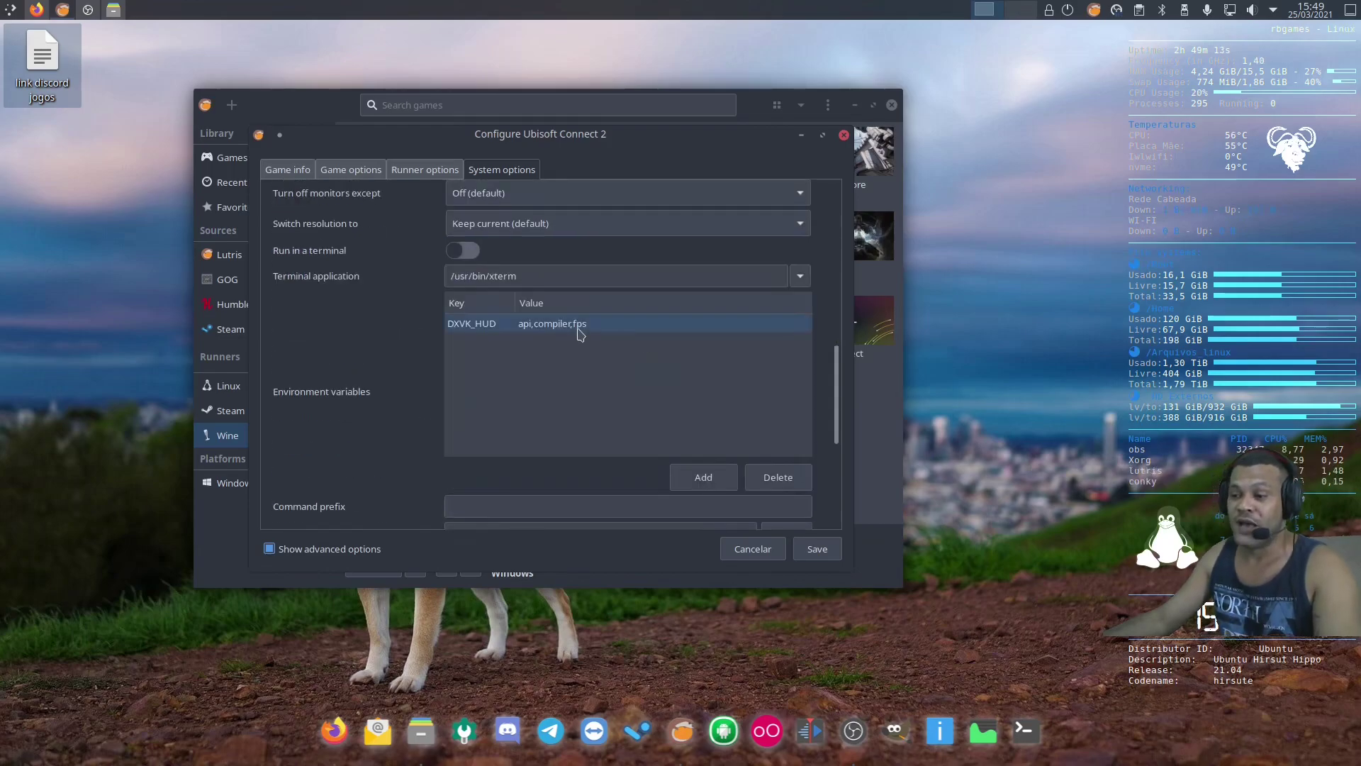
{"action": "left_click", "coordinate": [502, 328]}
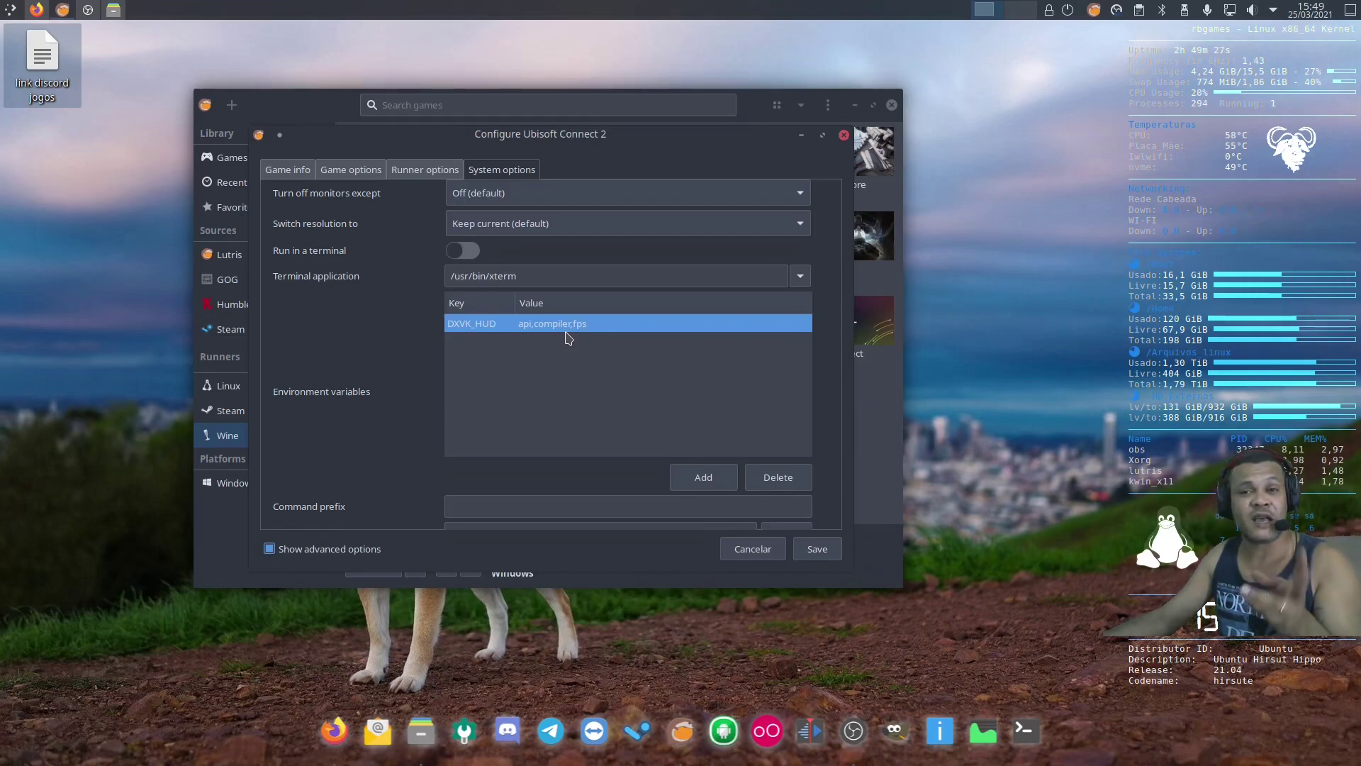
{"action": "scroll", "coordinate": [628, 365], "scroll_direction": "down", "scroll_amount": 5}
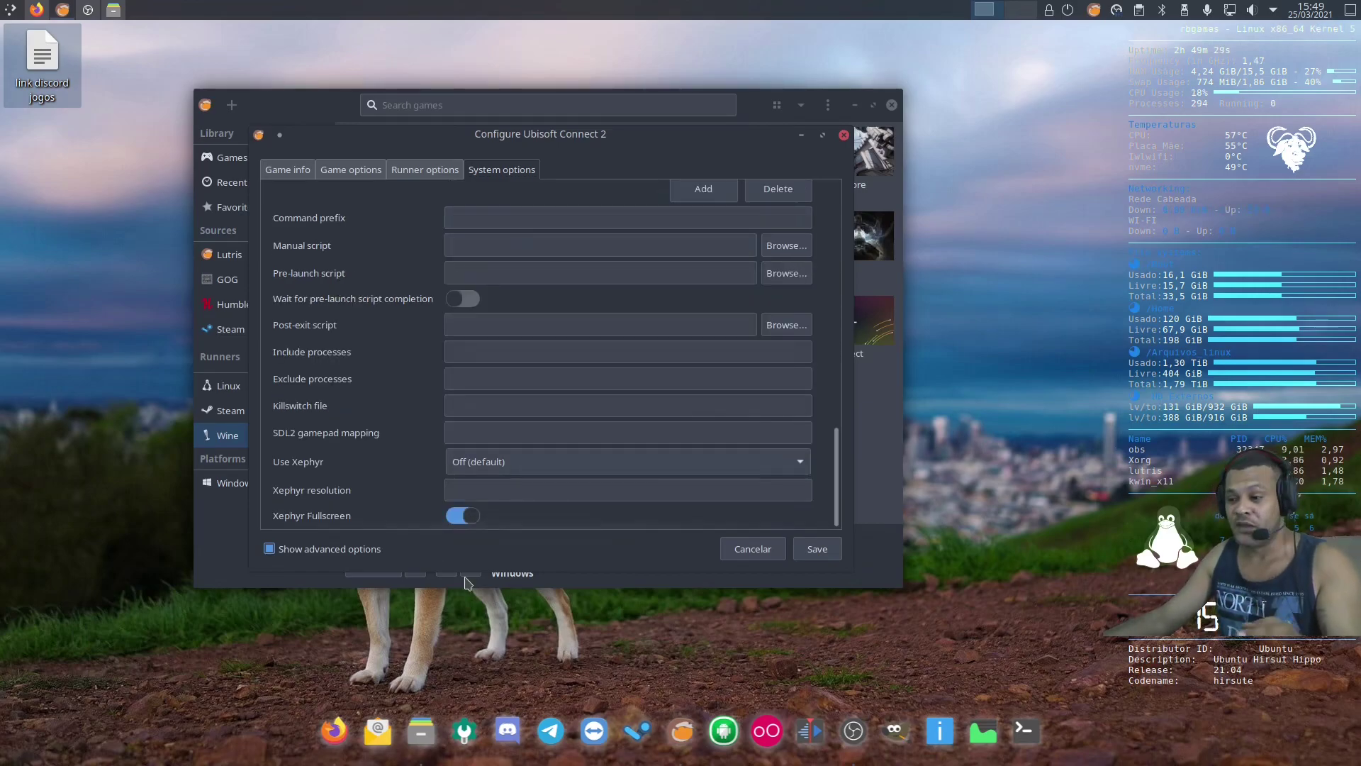
{"action": "left_click", "coordinate": [816, 549]}
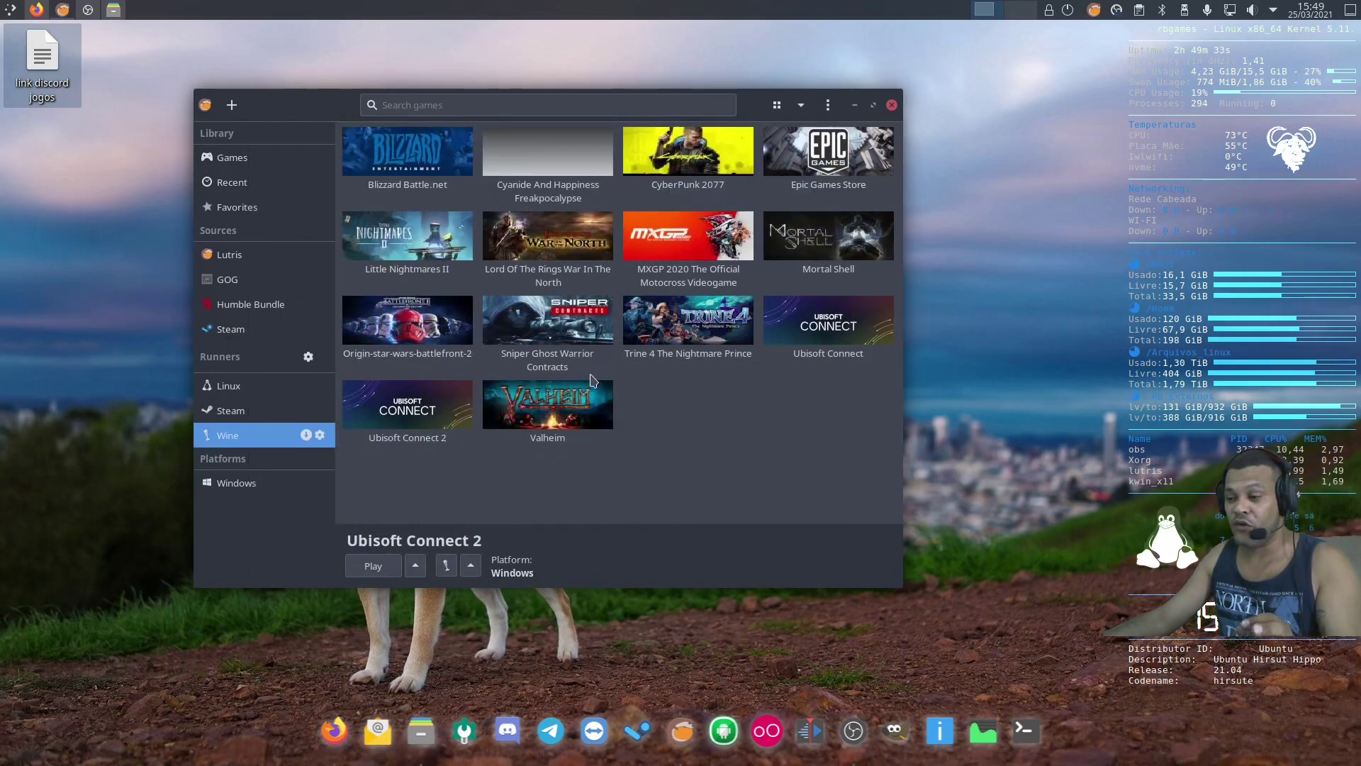
Step: Open the configuration of the original Ubisoft Connect entry and review its game options, Wine versions and other runner options
{"action": "right_click", "coordinate": [829, 326]}
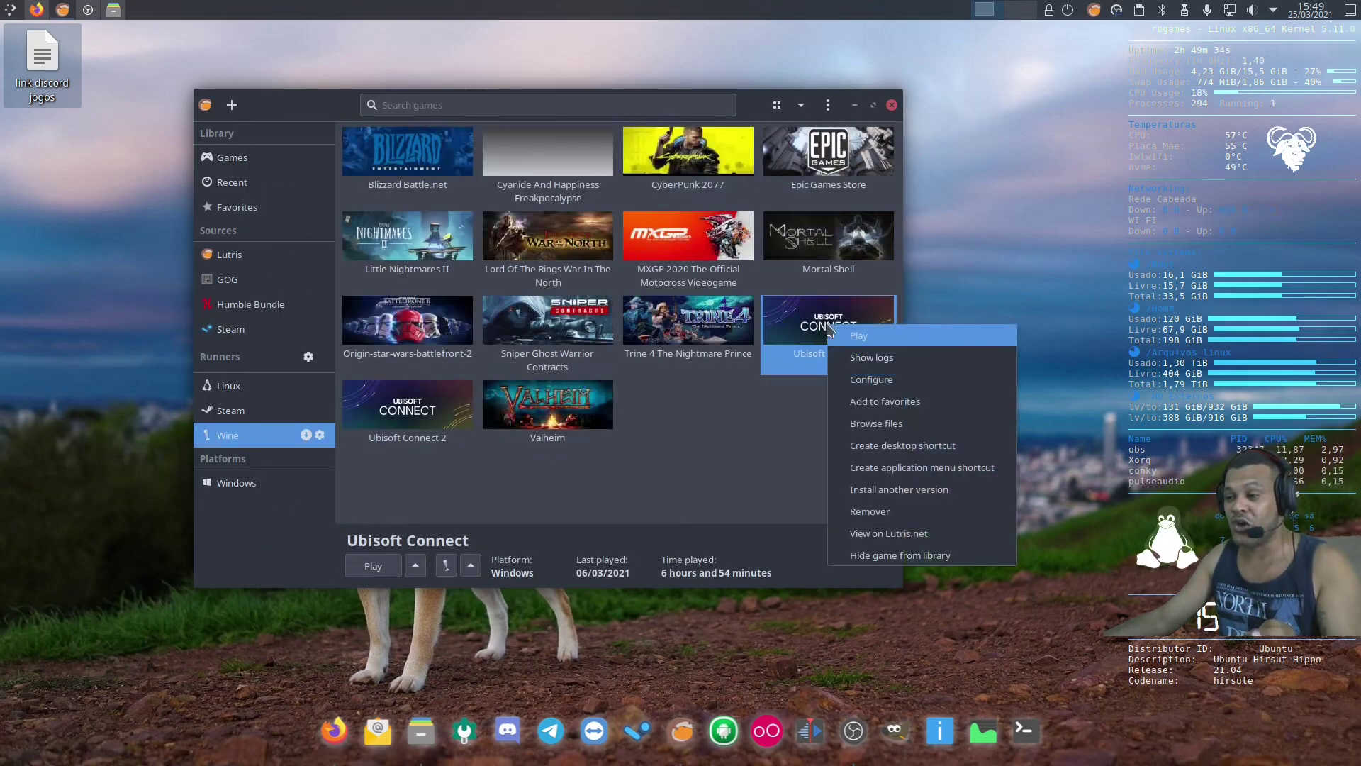
{"action": "left_click", "coordinate": [870, 380]}
{"action": "left_click", "coordinate": [366, 169]}
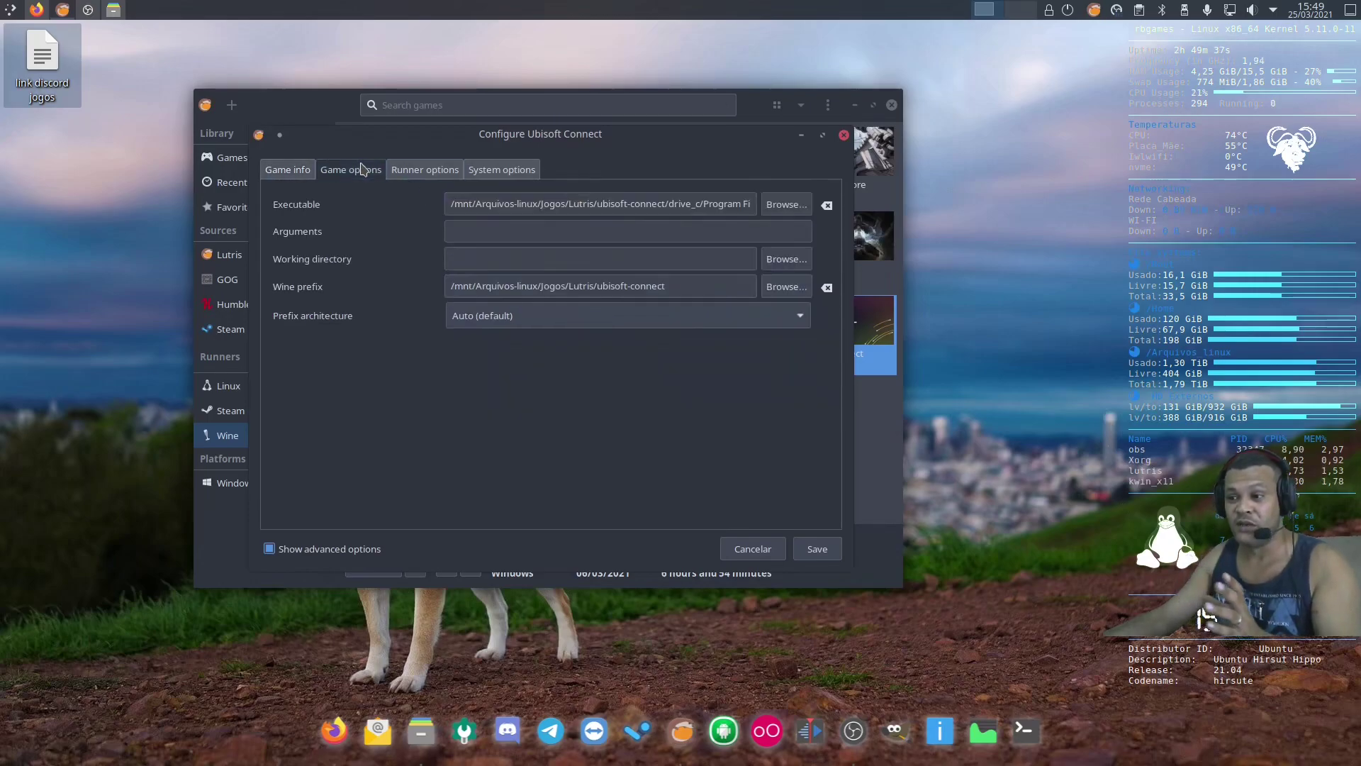
{"action": "left_click", "coordinate": [436, 164]}
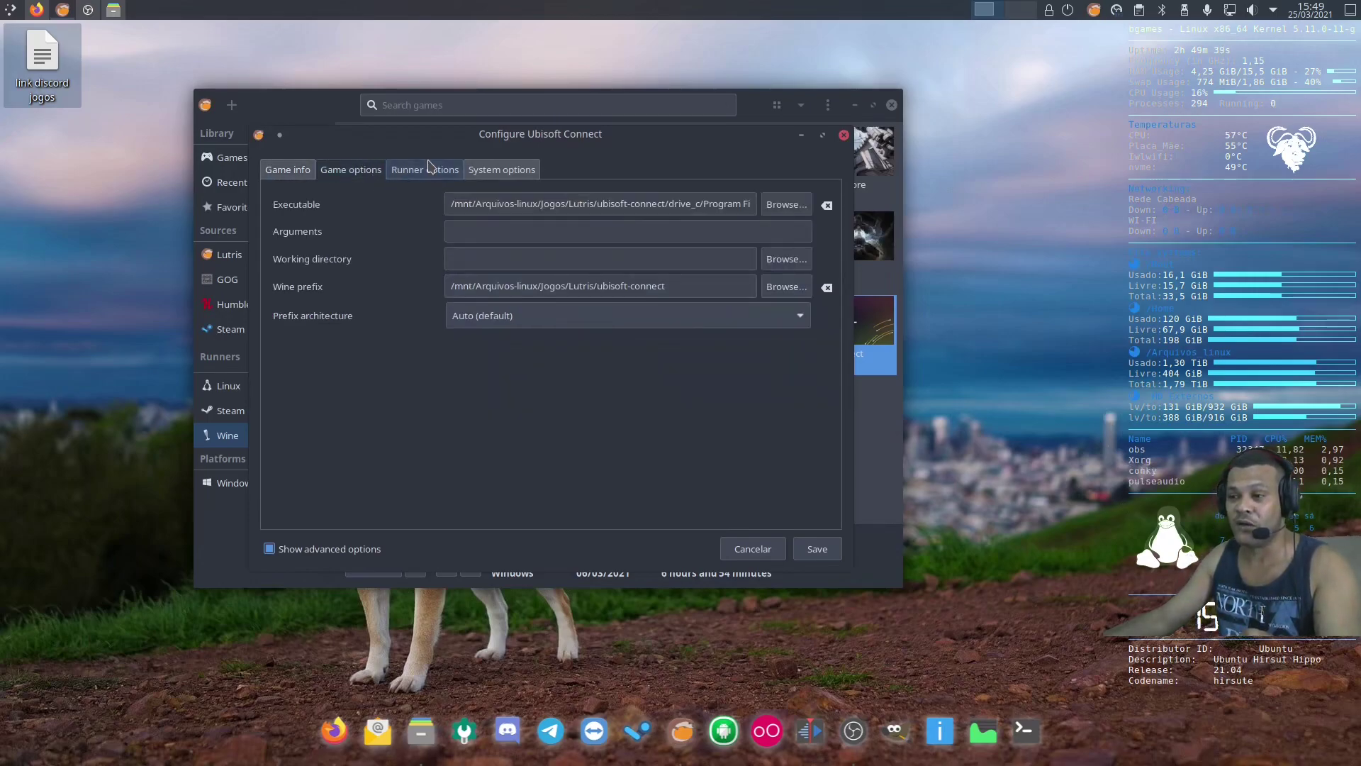
{"action": "left_click", "coordinate": [777, 240]}
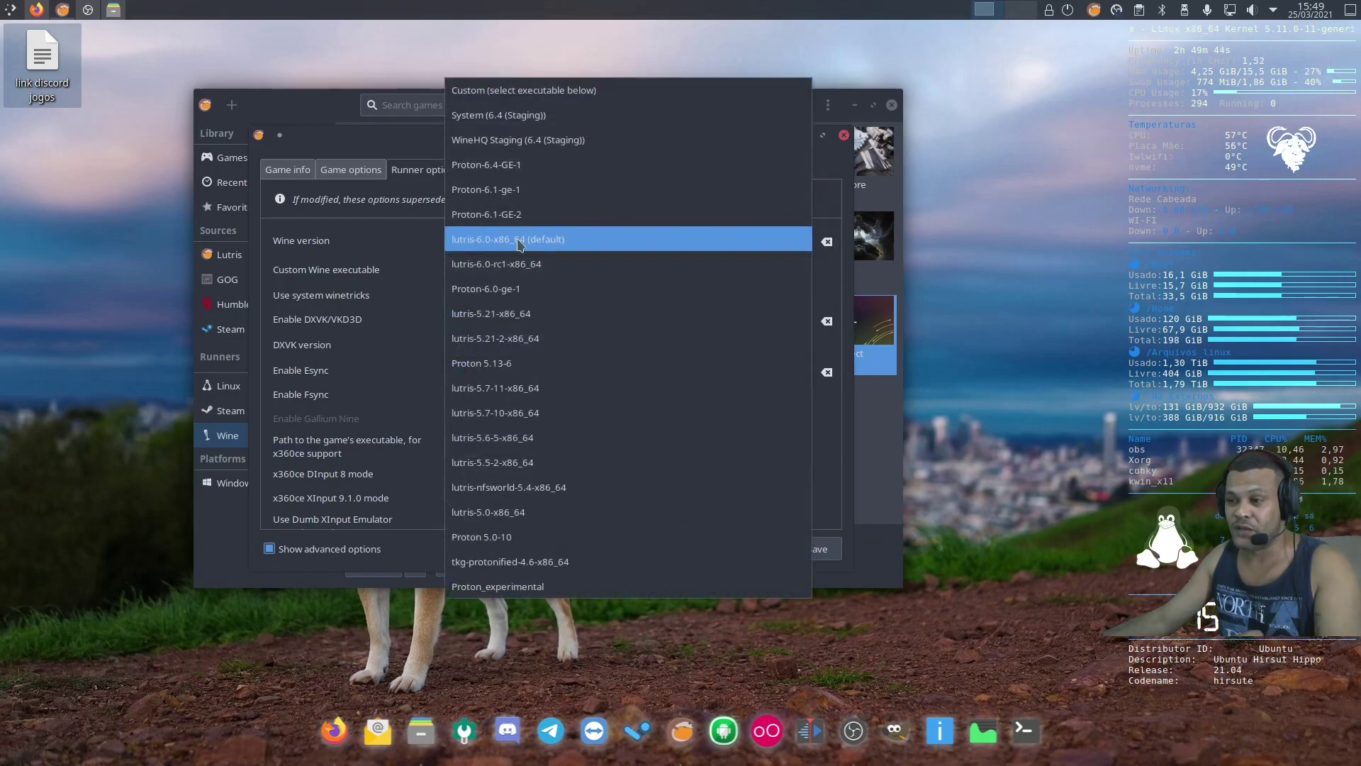
{"action": "left_click", "coordinate": [383, 146]}
{"action": "scroll", "coordinate": [532, 425], "scroll_direction": "down", "scroll_amount": 10}
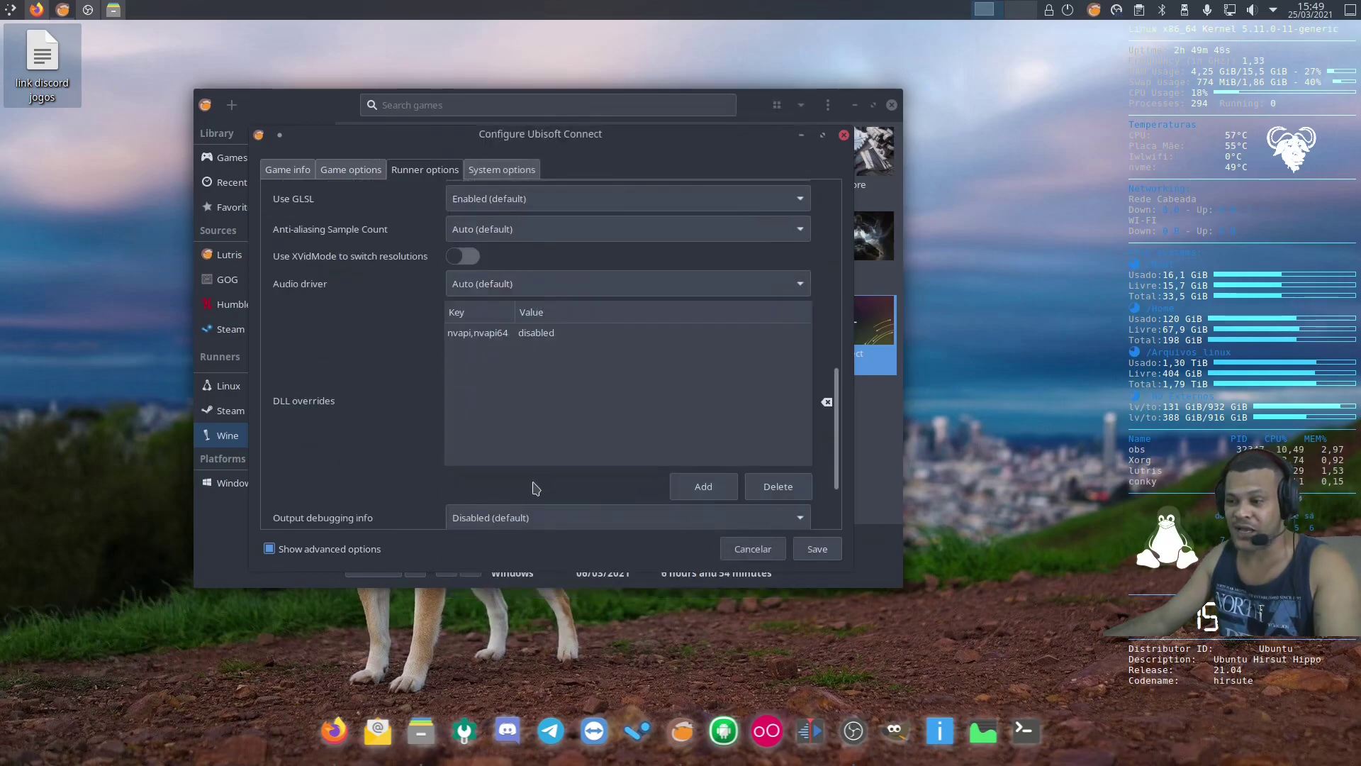
Step: Review the system options of the original Ubisoft Connect entry
{"action": "left_click", "coordinate": [504, 169]}
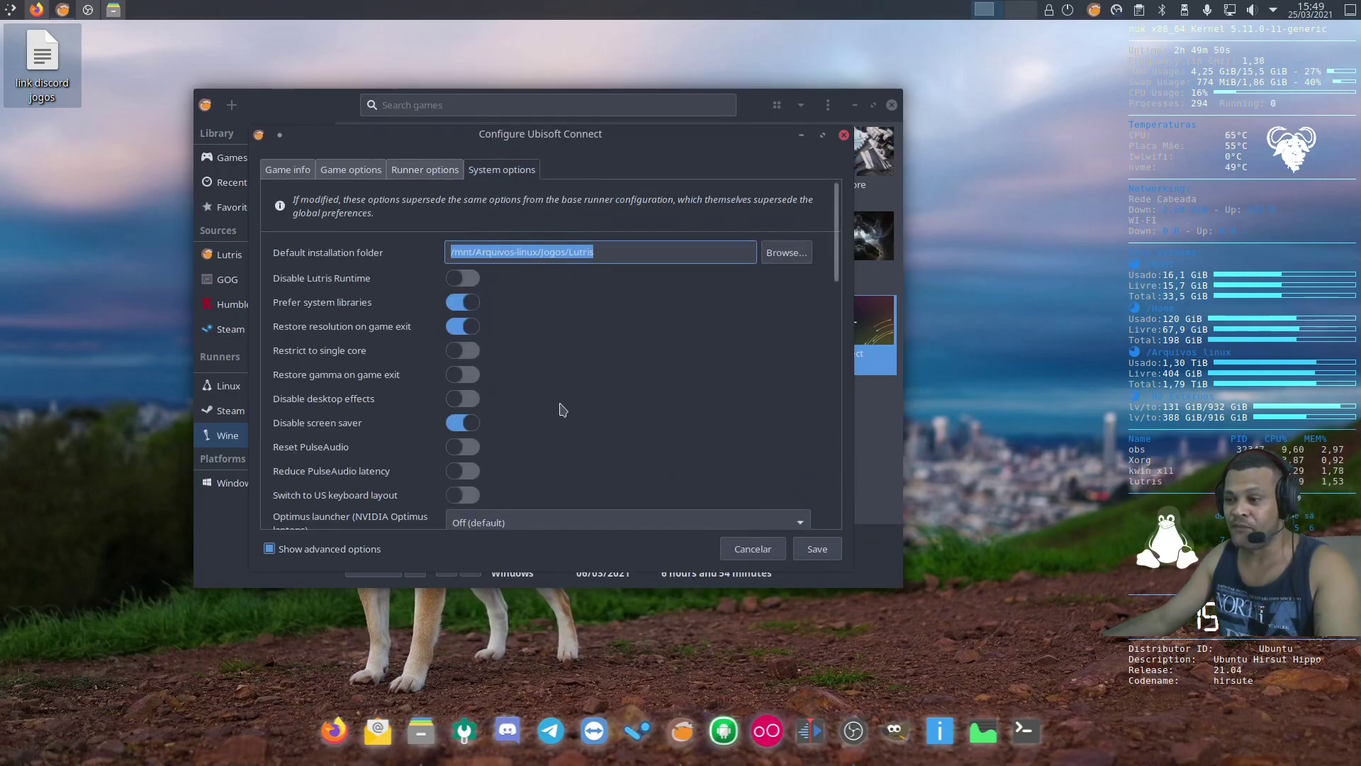
{"action": "scroll", "coordinate": [567, 333], "scroll_direction": "down", "scroll_amount": 5}
{"action": "scroll", "coordinate": [508, 303], "scroll_direction": "down", "scroll_amount": 10}
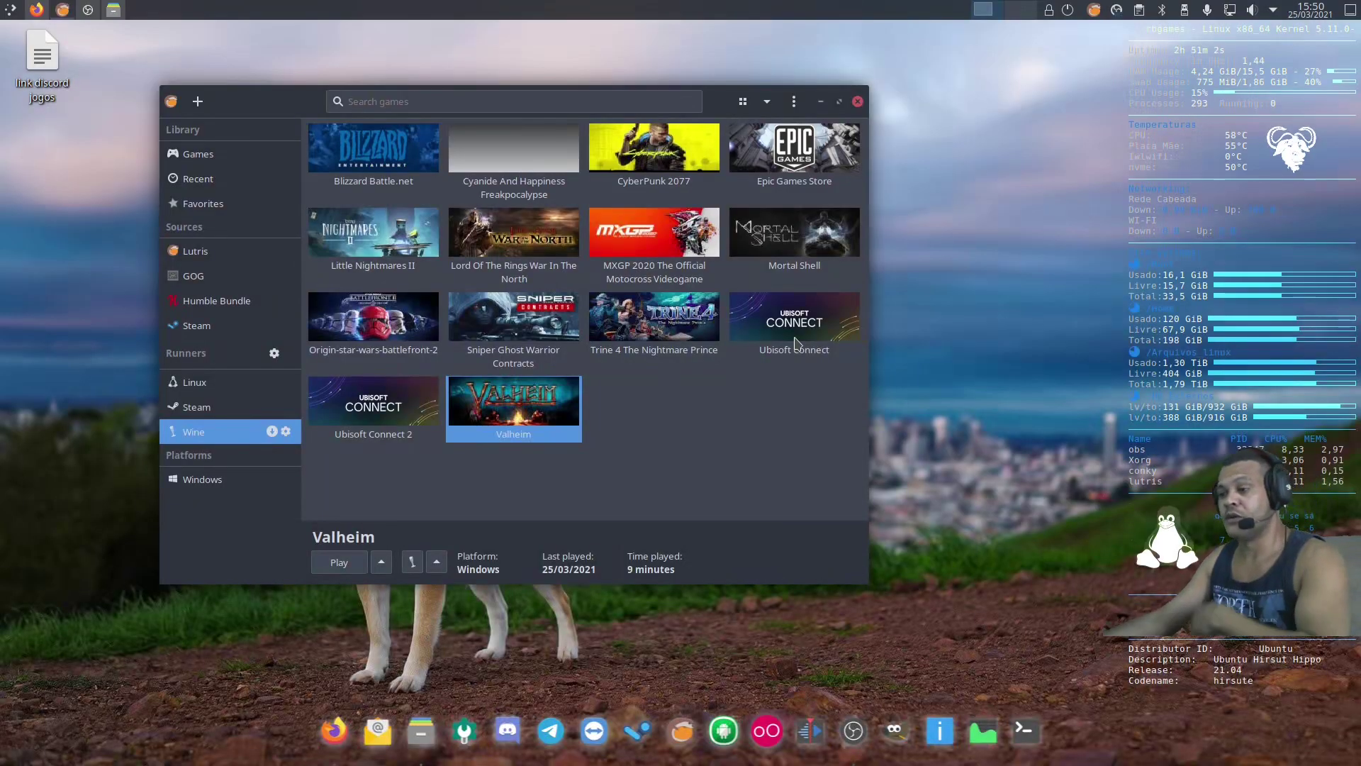
Step: Launch the original Ubisoft Connect entry and skip the two-step verification setup
{"action": "left_click", "coordinate": [795, 344]}
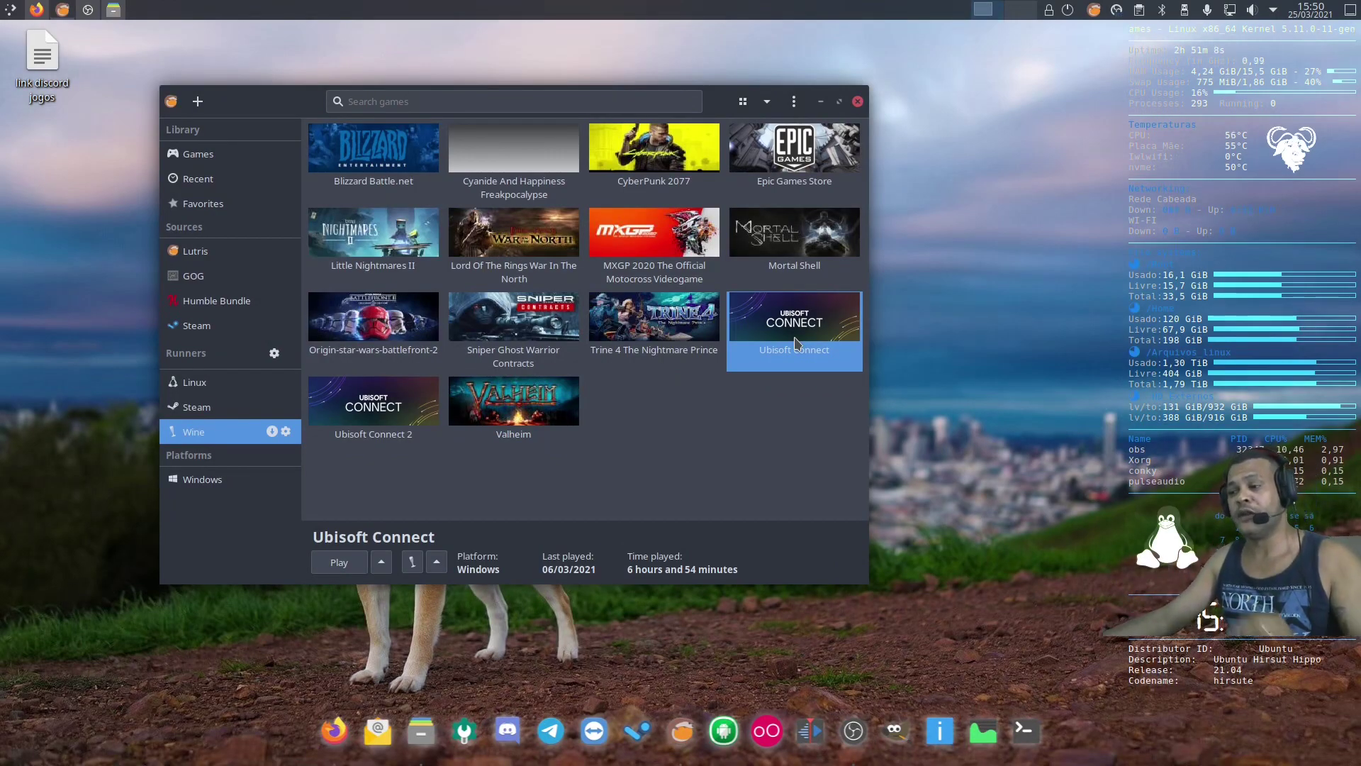
{"action": "double_click", "coordinate": [795, 343]}
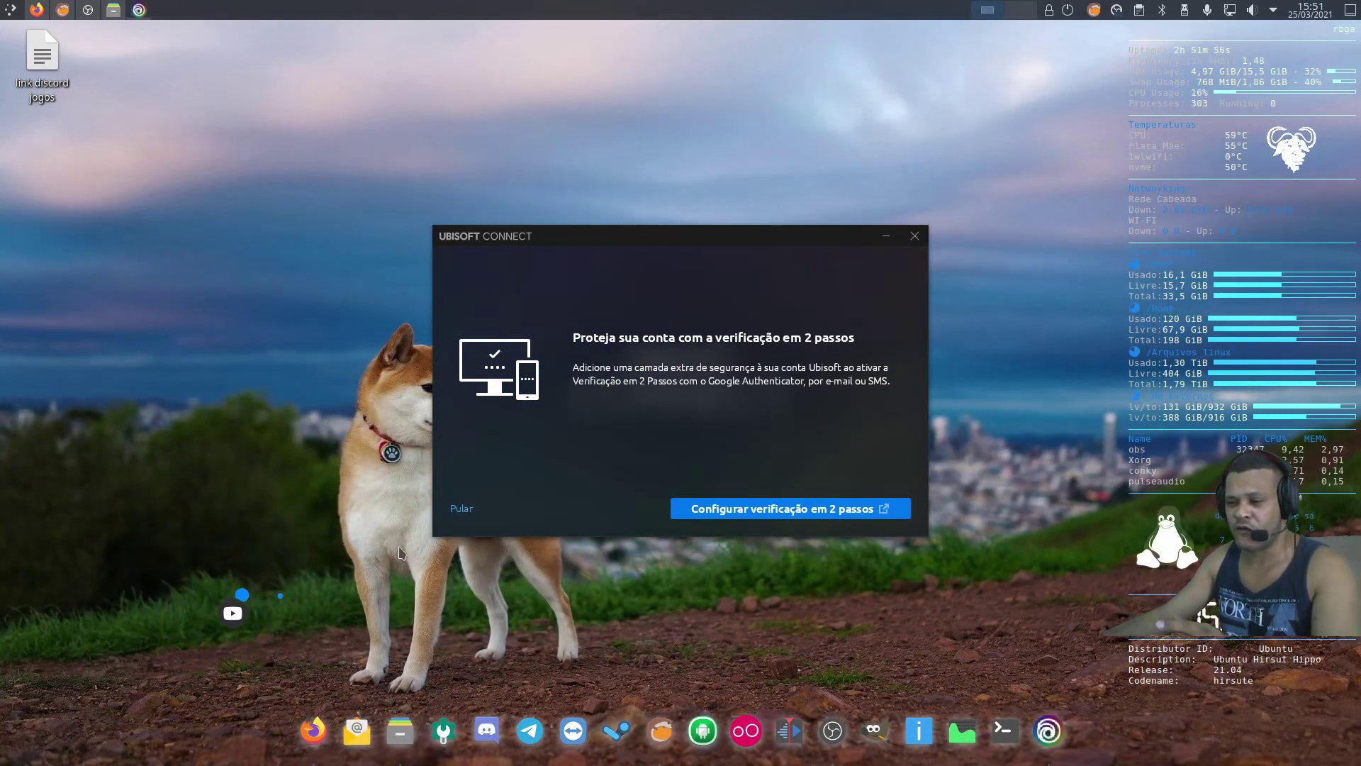
{"action": "left_click", "coordinate": [466, 517]}
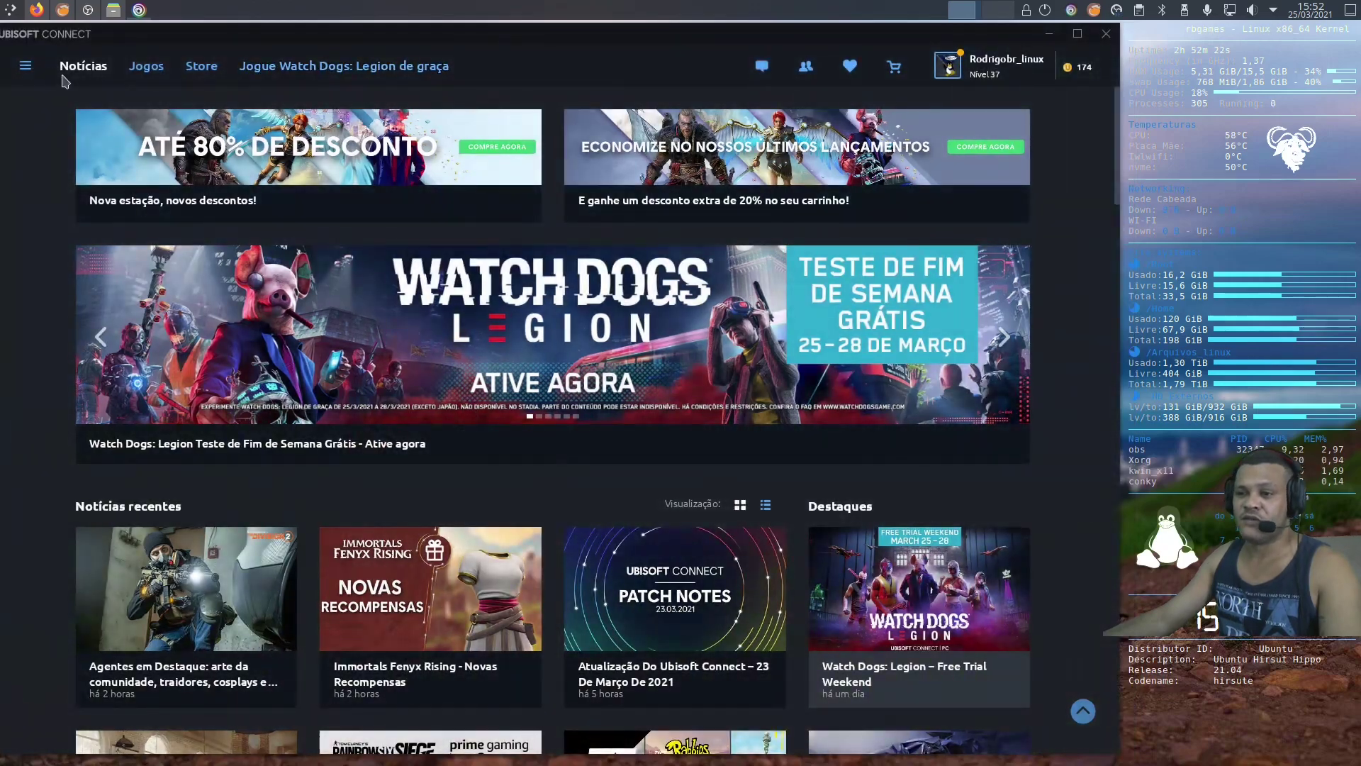
Step: Open the Ubisoft Connect client's general settings and restart the client from the interface language option
{"action": "left_click", "coordinate": [29, 67]}
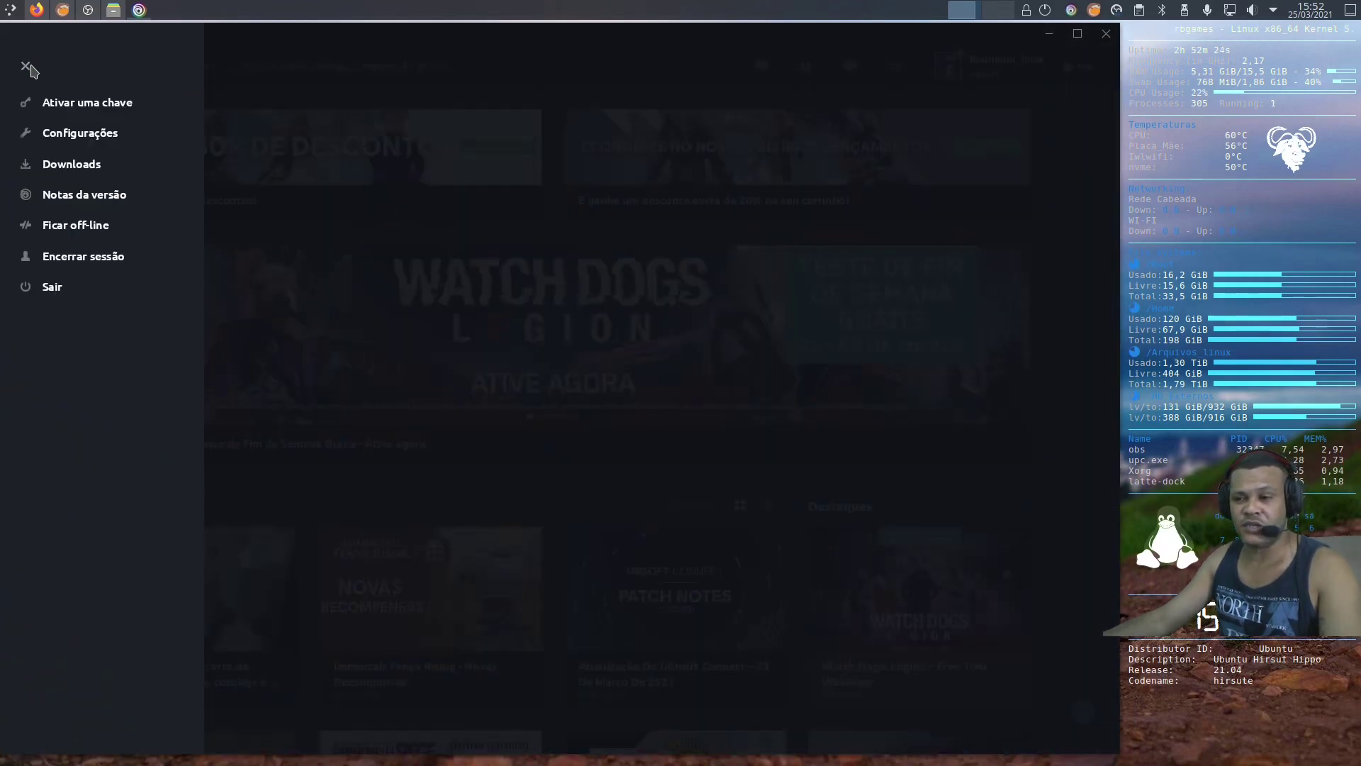
{"action": "left_click", "coordinate": [80, 132]}
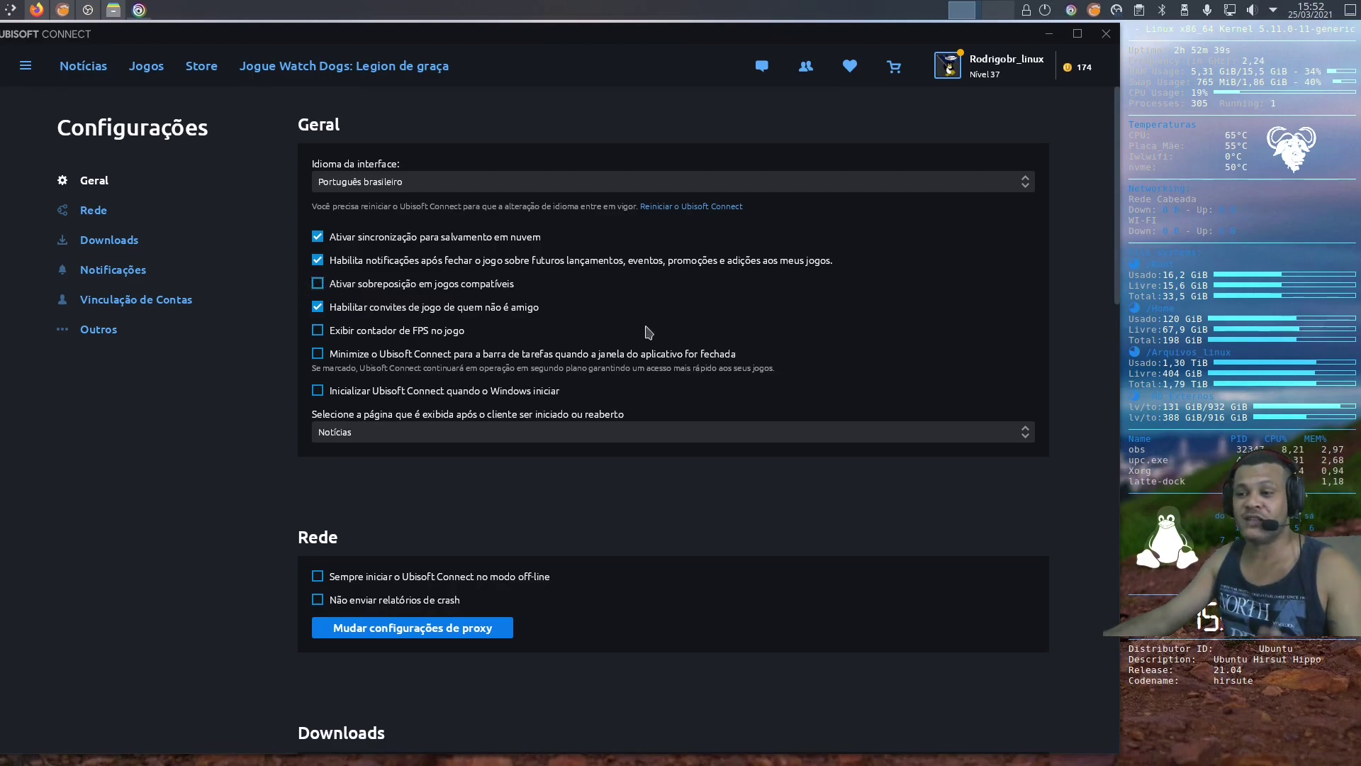
{"action": "left_click", "coordinate": [695, 207]}
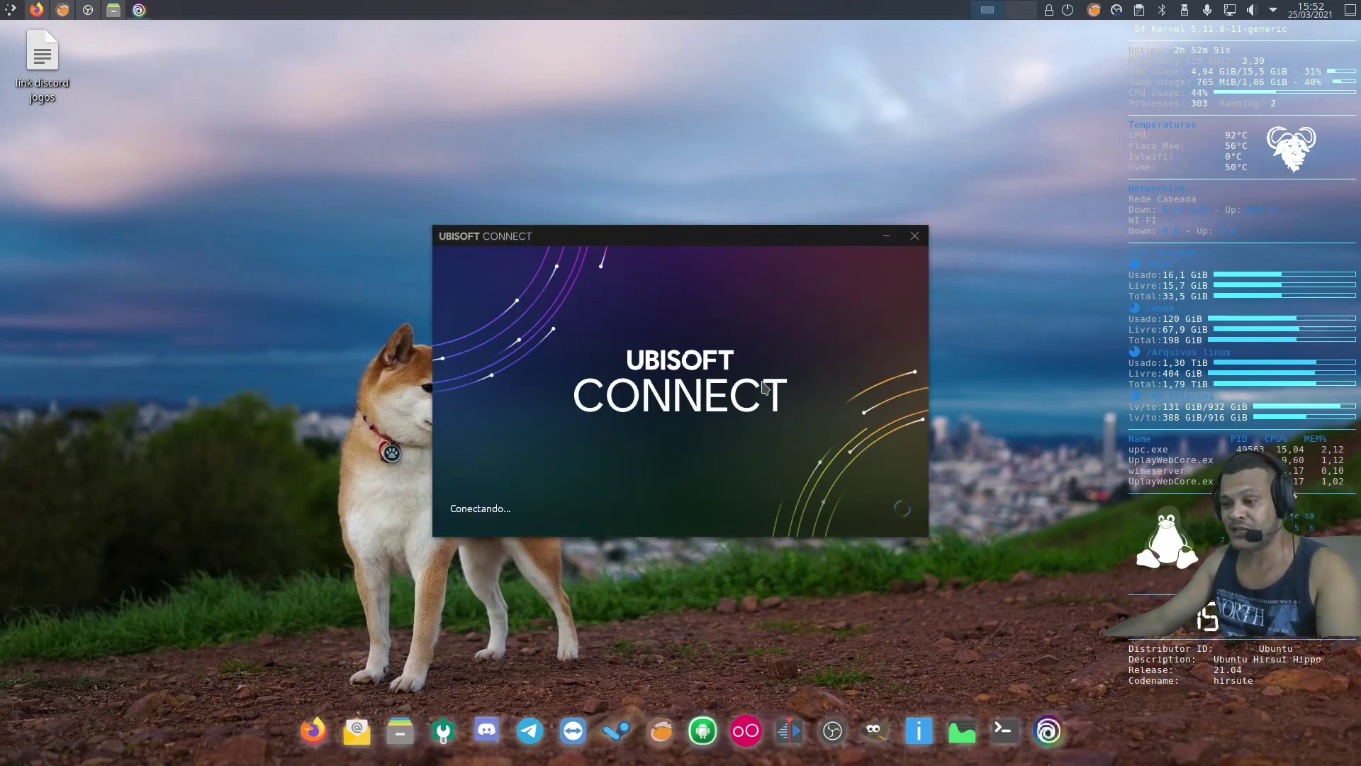
{"action": "left_click_drag", "start_coordinate": [724, 241], "coordinate": [714, 206]}
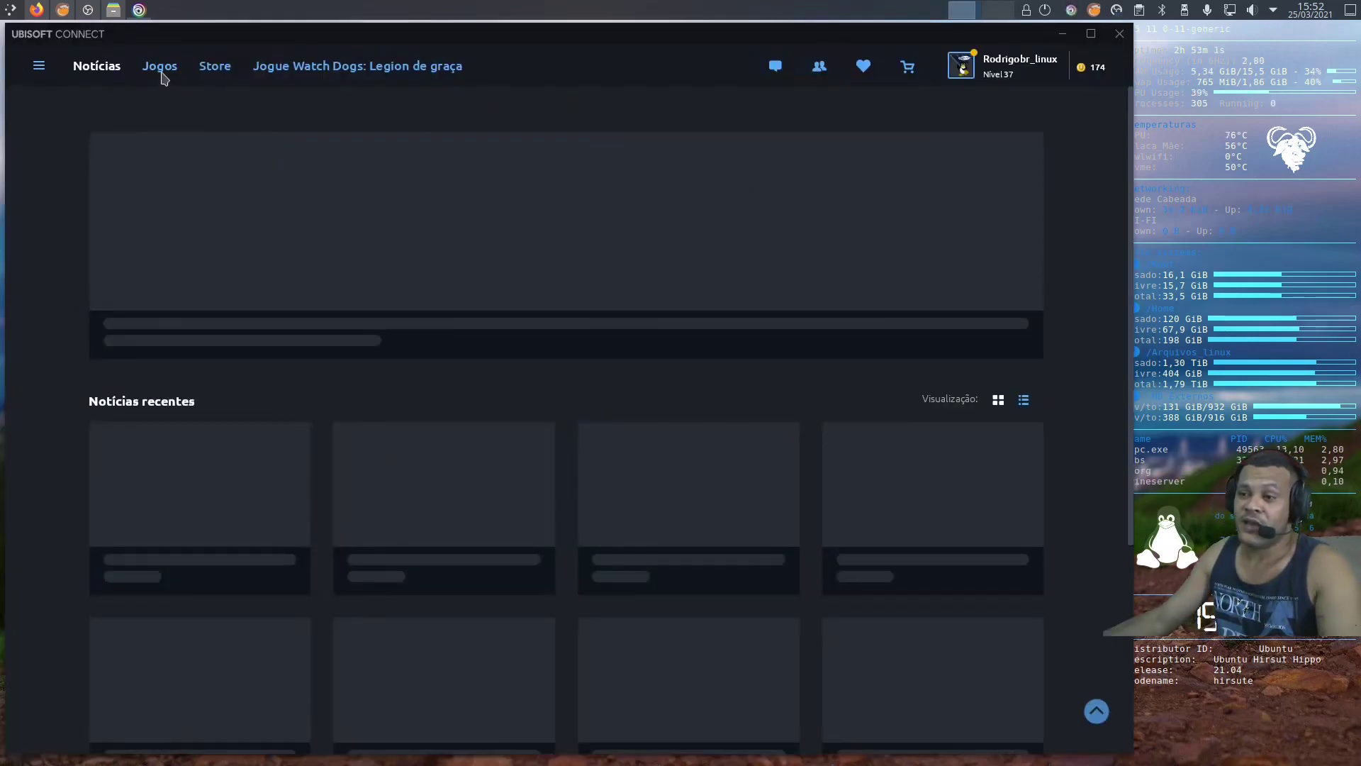
Step: Open the games library in Ubisoft Connect and look through the installed, owned and free games
{"action": "left_click", "coordinate": [160, 66]}
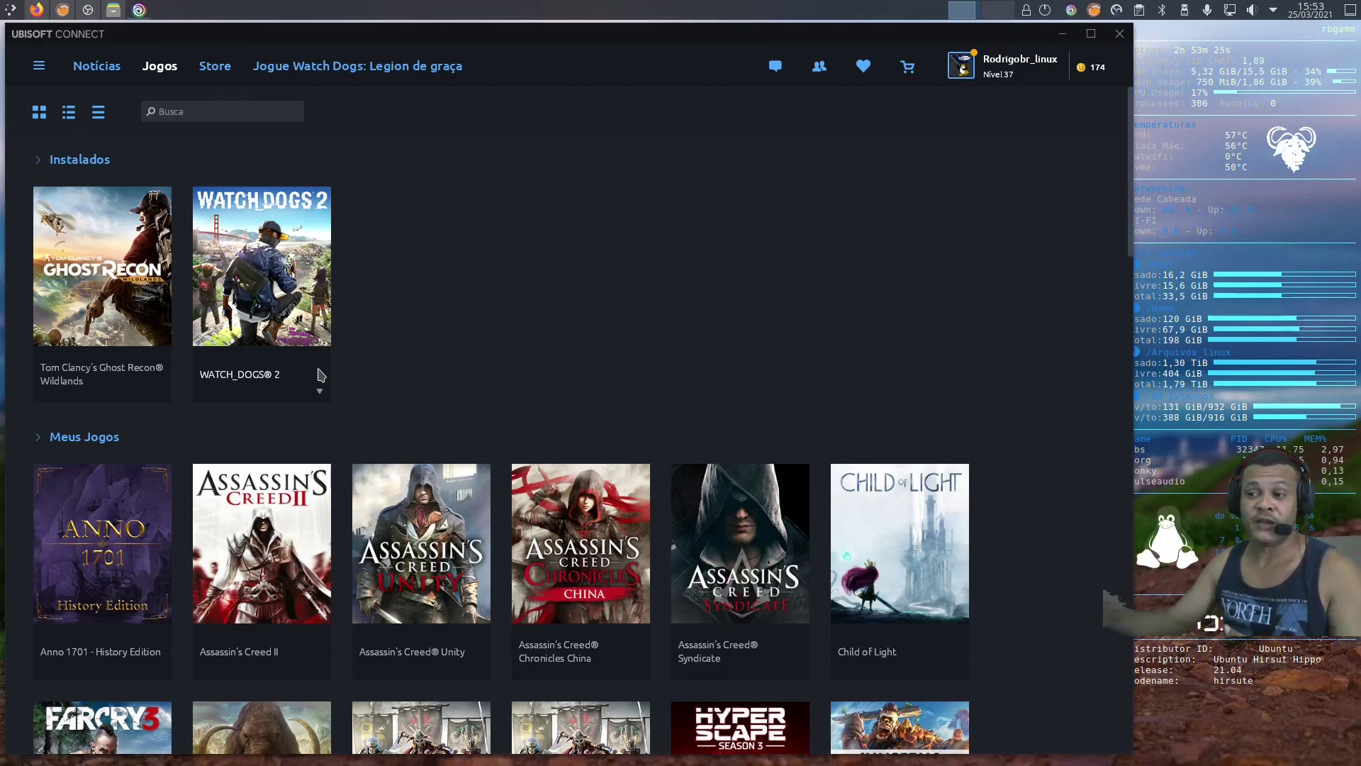
{"action": "scroll", "coordinate": [314, 351], "scroll_direction": "down", "scroll_amount": 3}
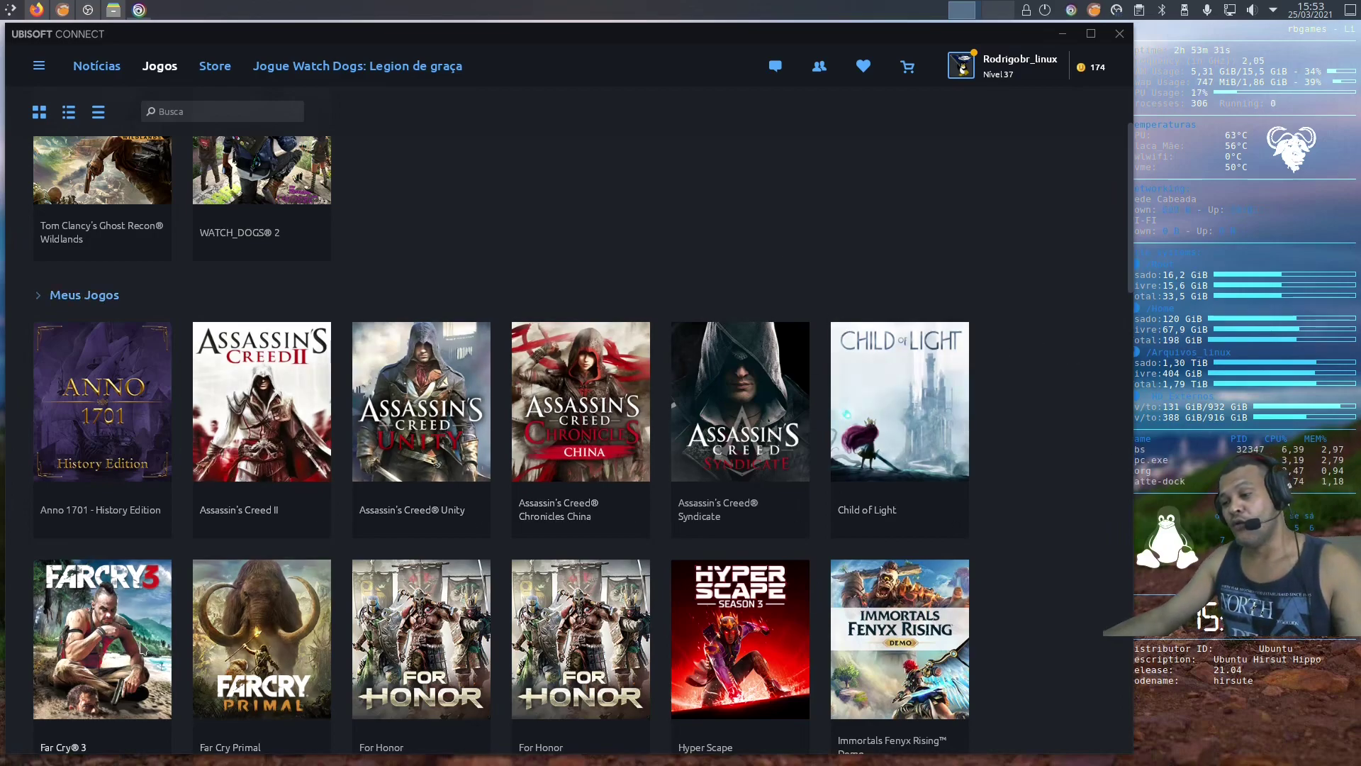
{"action": "scroll", "coordinate": [1039, 660], "scroll_direction": "down", "scroll_amount": 3}
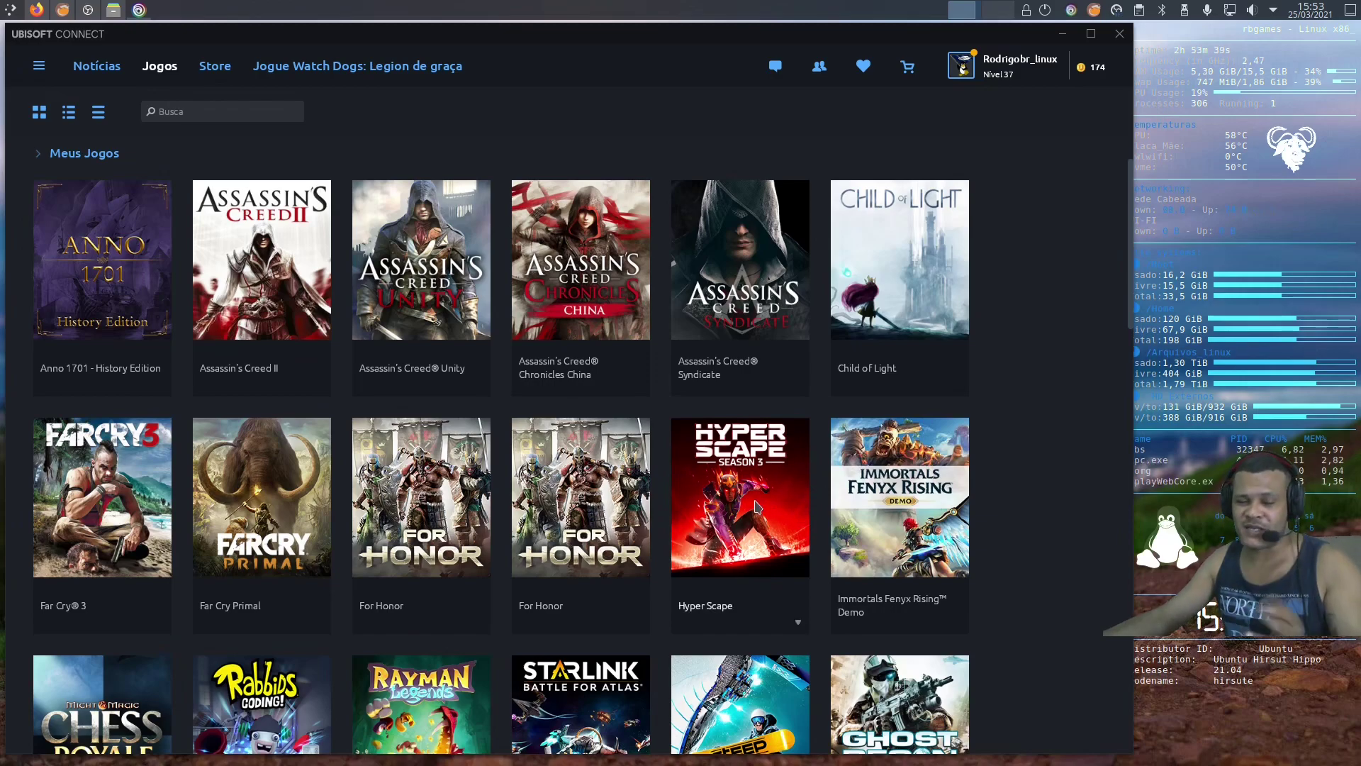
{"action": "scroll", "coordinate": [756, 506], "scroll_direction": "down", "scroll_amount": 6}
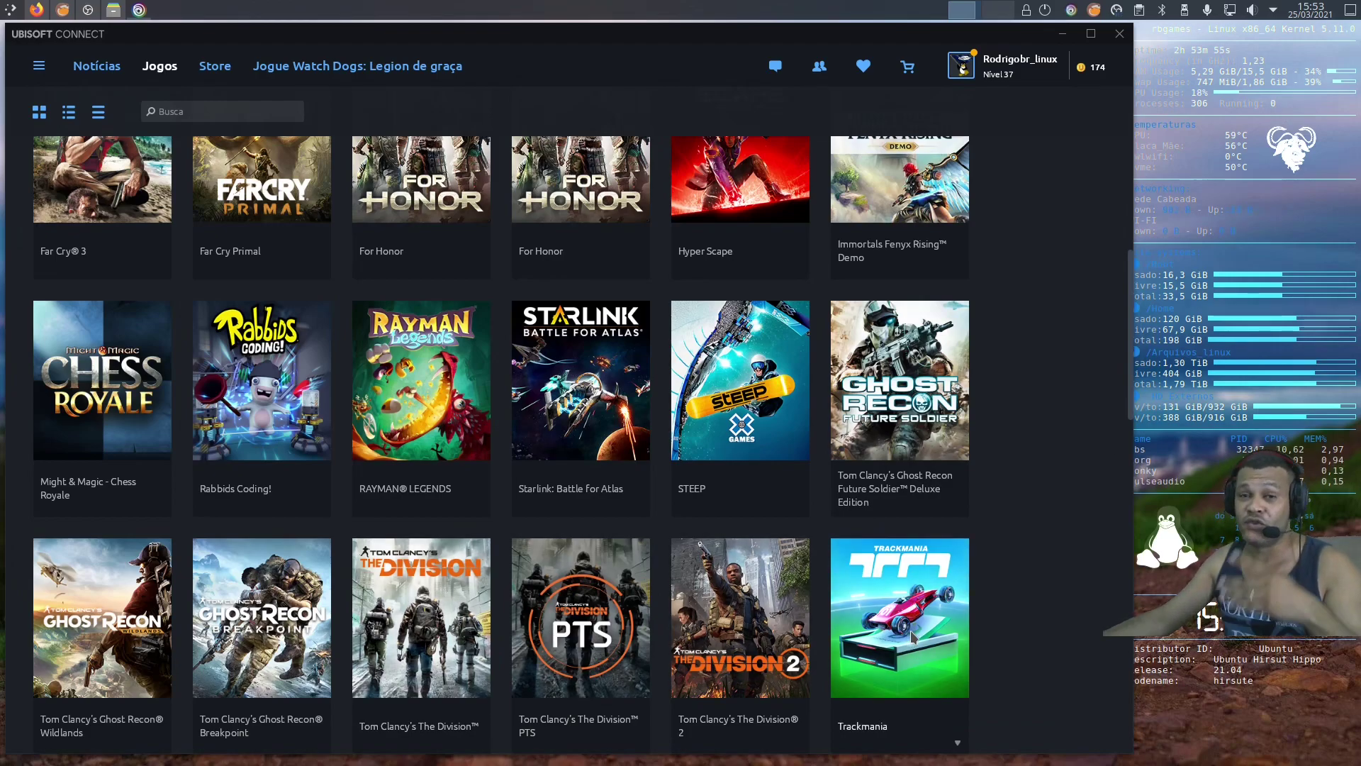
{"action": "scroll", "coordinate": [458, 543], "scroll_direction": "down", "scroll_amount": 5}
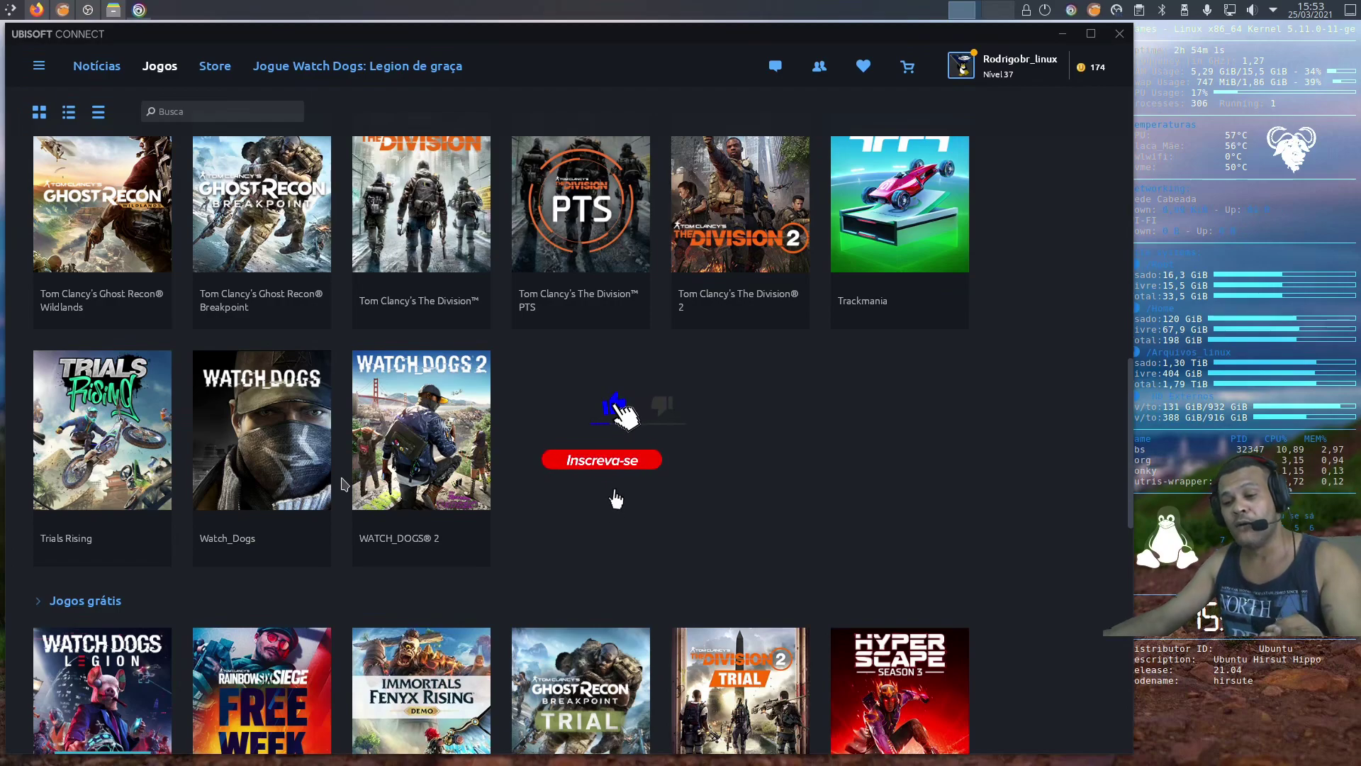
{"action": "scroll", "coordinate": [341, 484], "scroll_direction": "down", "scroll_amount": 2}
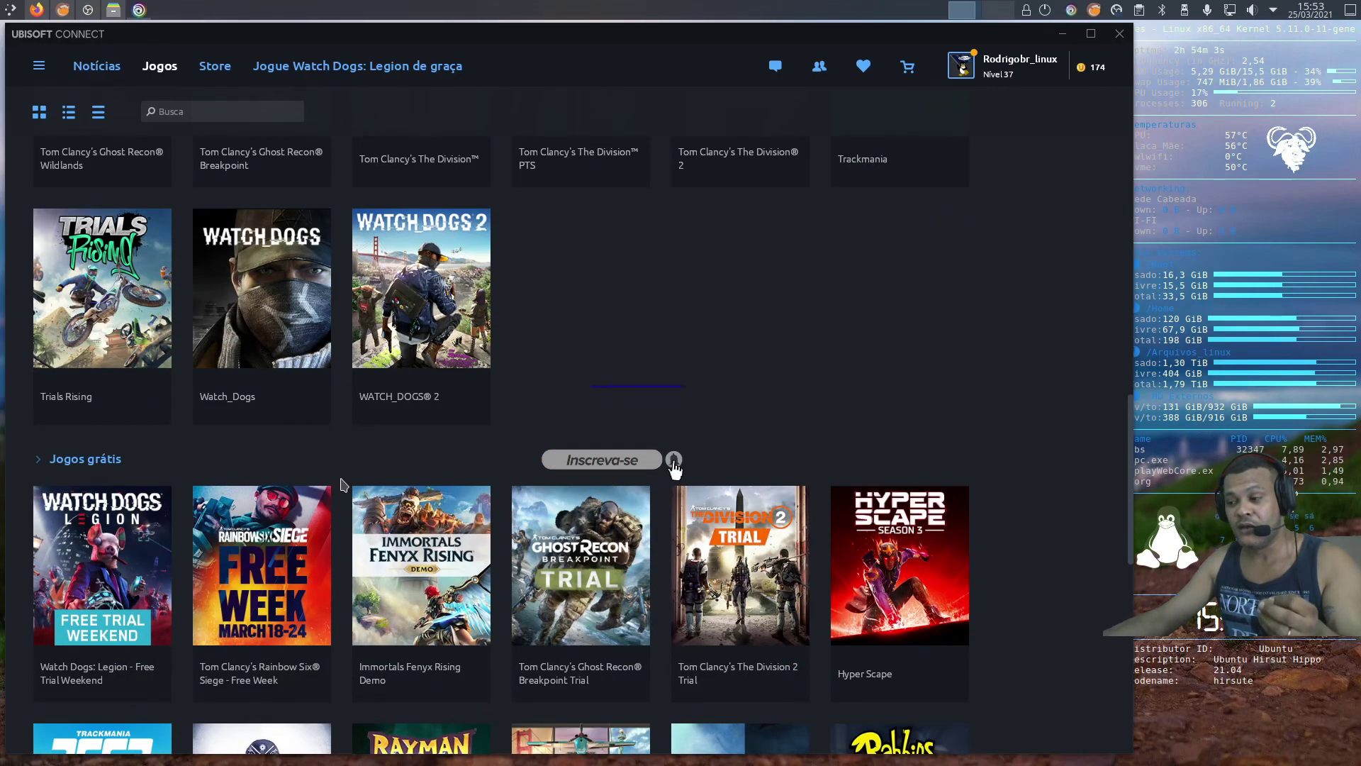
{"action": "scroll", "coordinate": [341, 484], "scroll_direction": "up", "scroll_amount": 10}
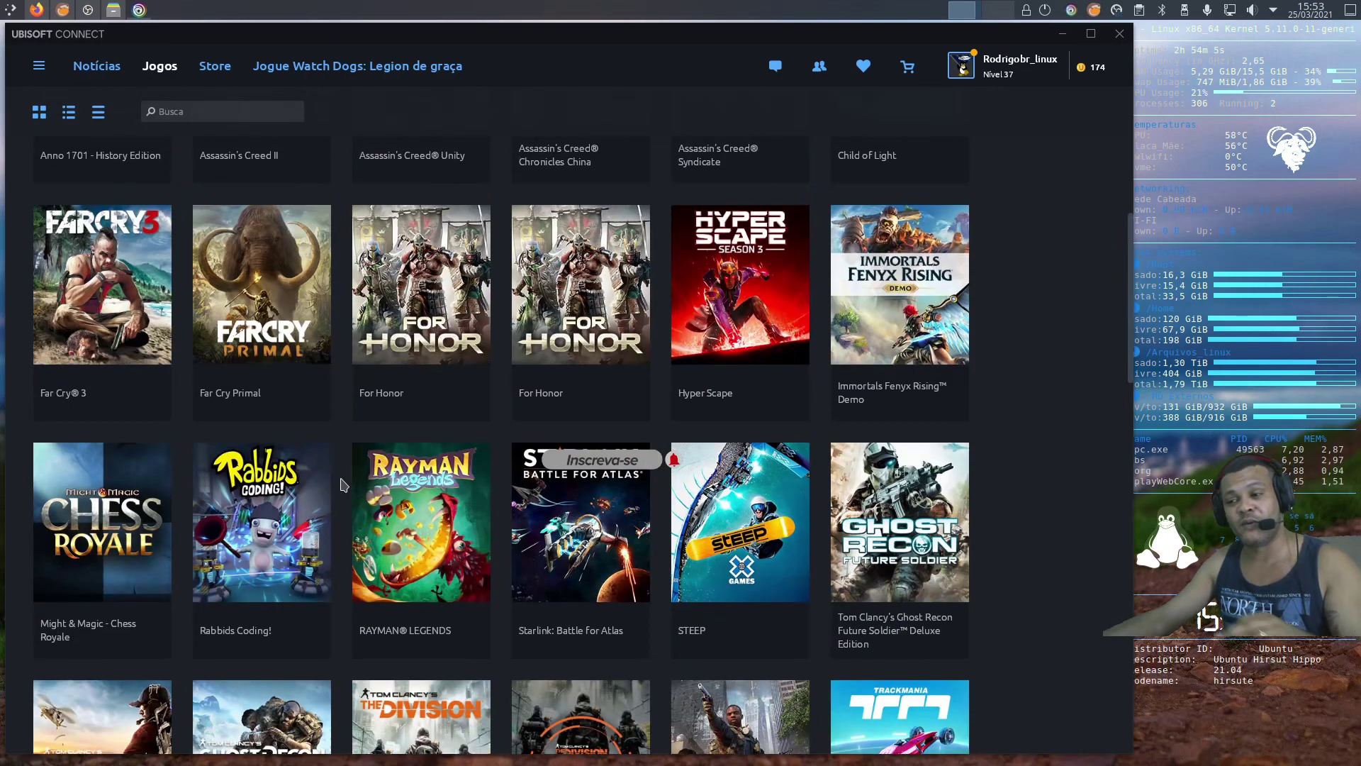
{"action": "scroll", "coordinate": [341, 484], "scroll_direction": "up", "scroll_amount": 8}
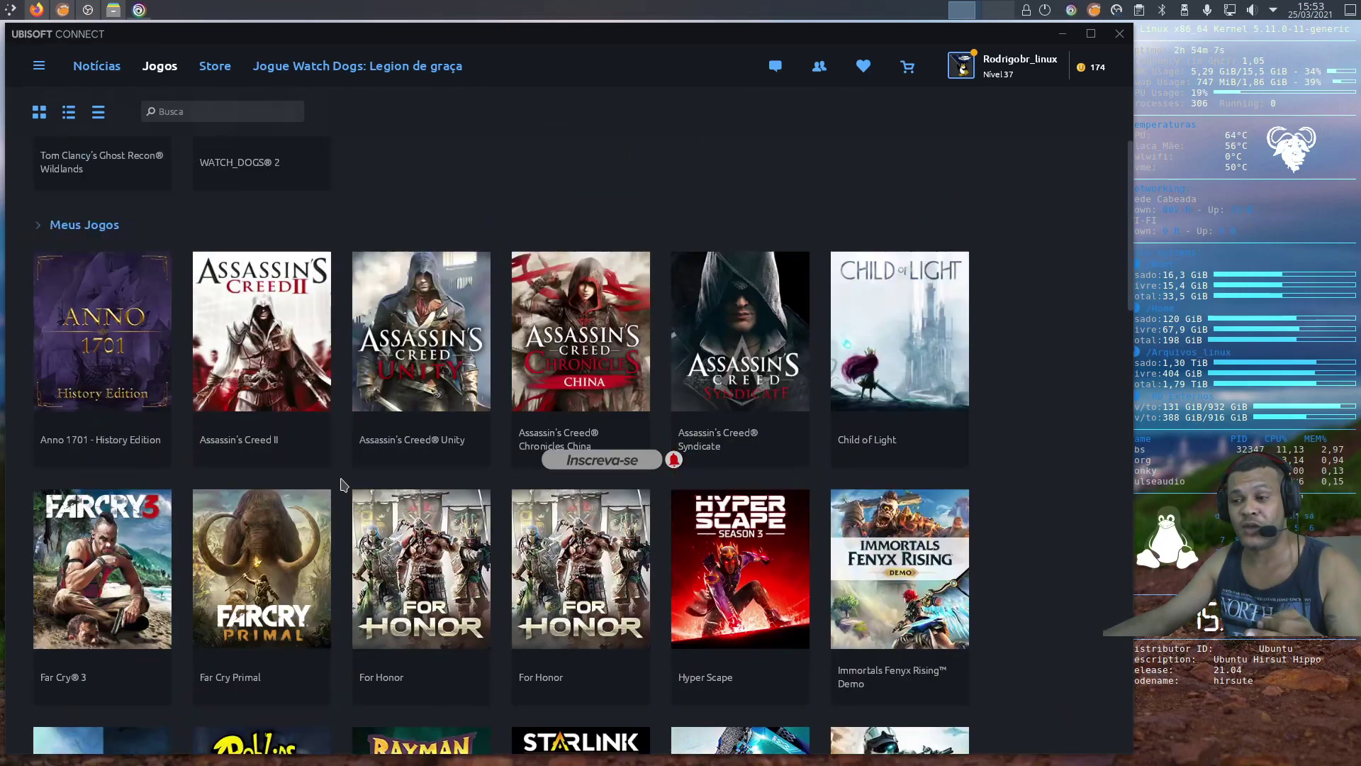
Step: Launch Tom Clancy's Ghost Recon Wildlands from the games library with the Uplay overlay disabled and continue to its main menu
{"action": "left_click", "coordinate": [108, 330]}
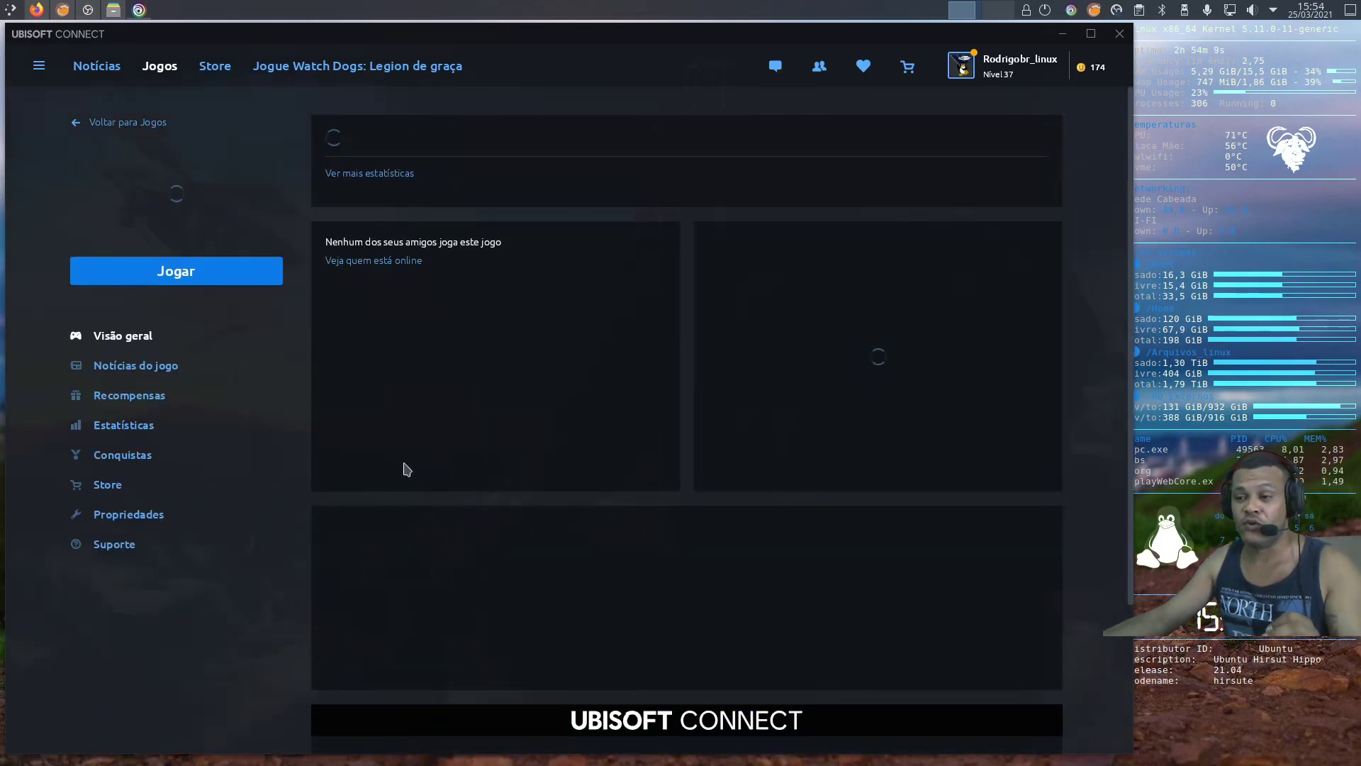
{"action": "left_click", "coordinate": [196, 277]}
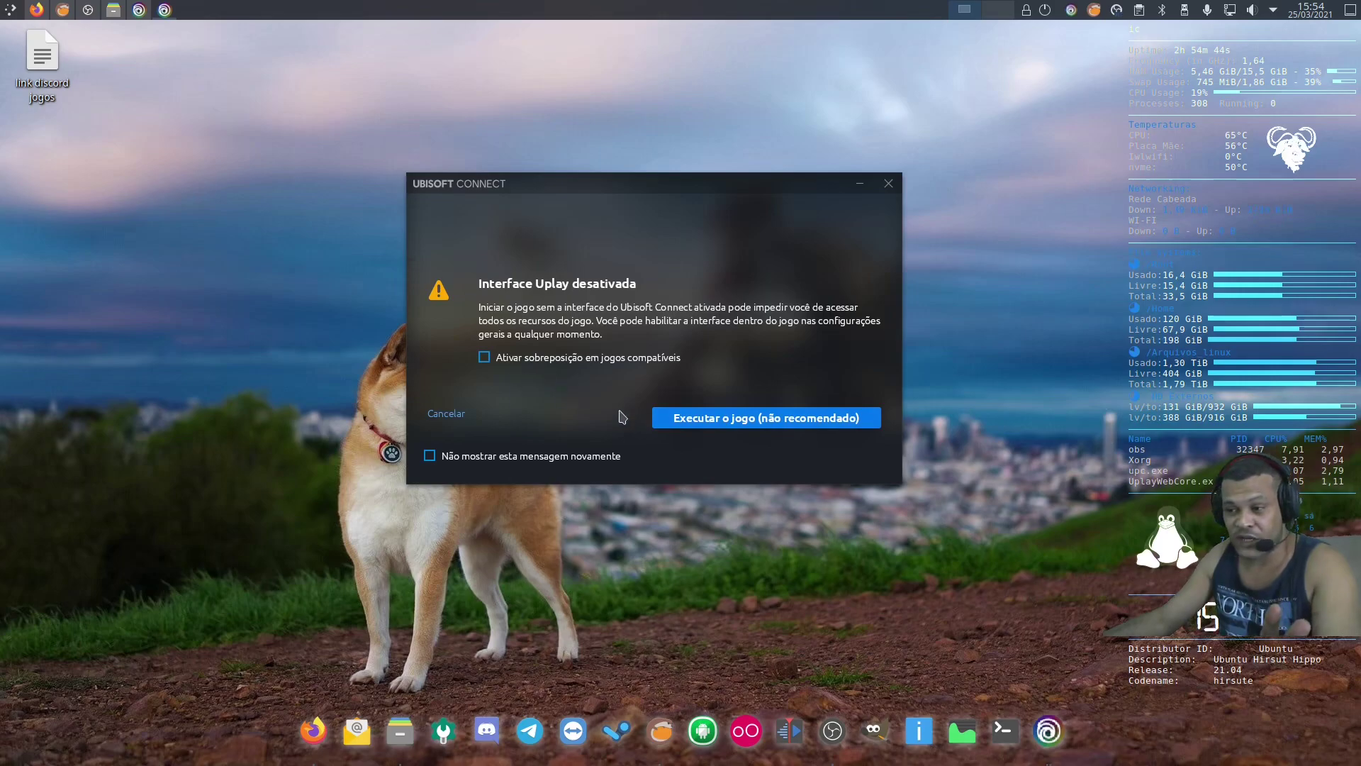
{"action": "left_click", "coordinate": [799, 422]}
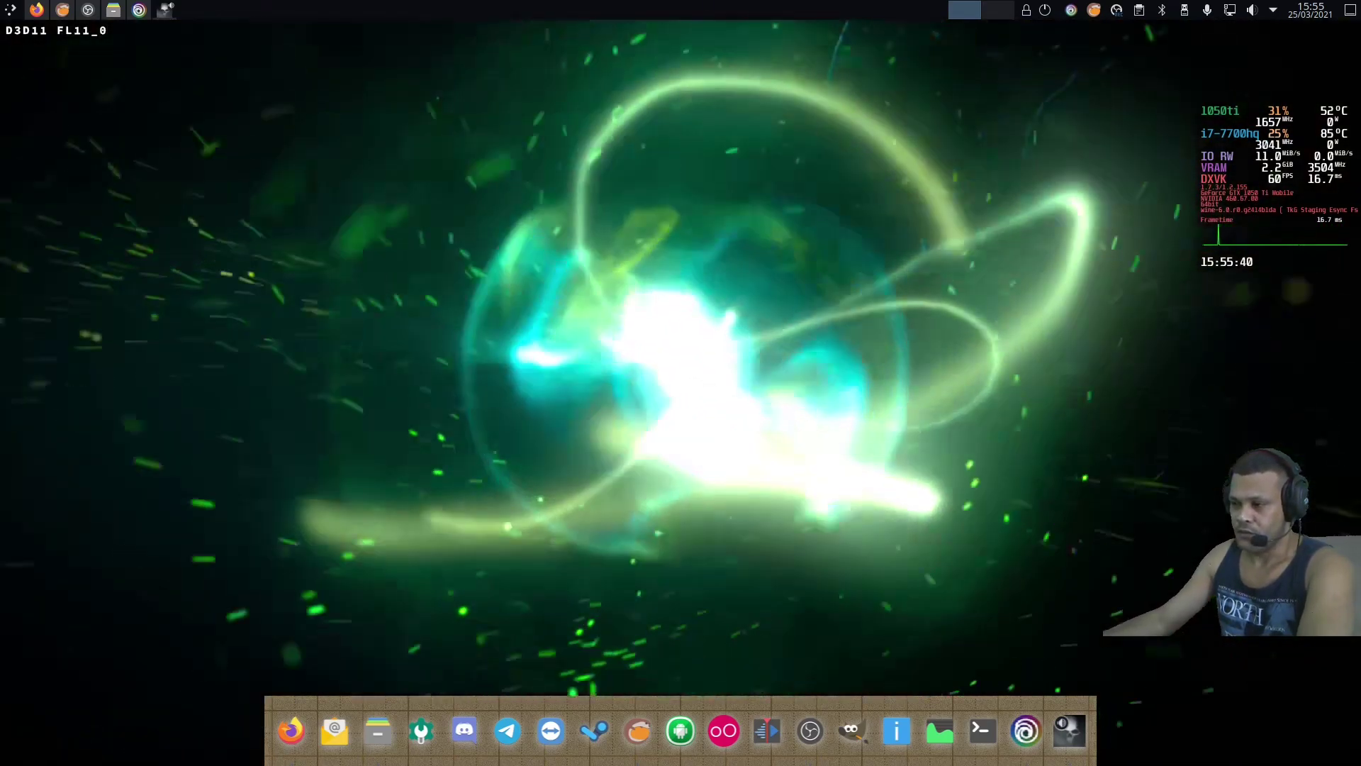
{"action": "key", "text": "Return"}
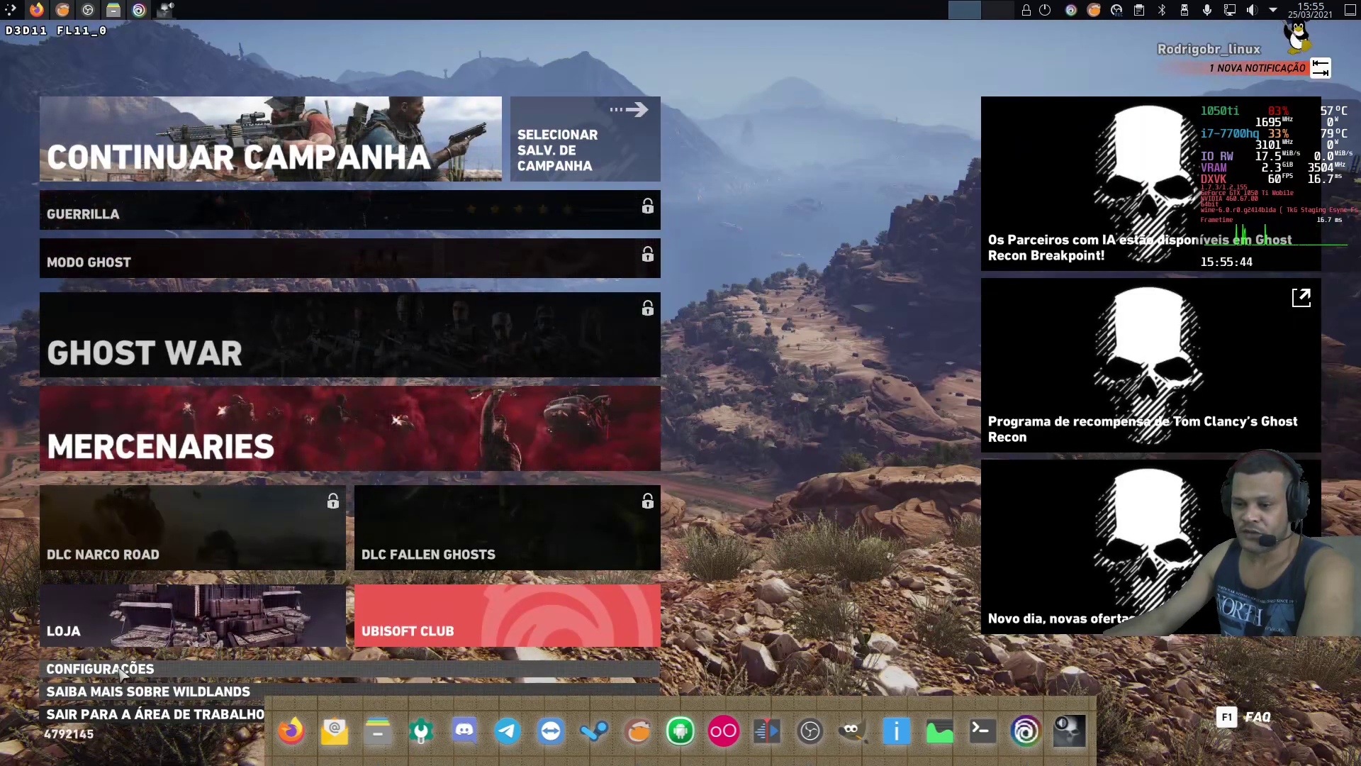
Step: Set the game's video window mode to full screen (Tela cheia) and apply the change
{"action": "left_click", "coordinate": [578, 671]}
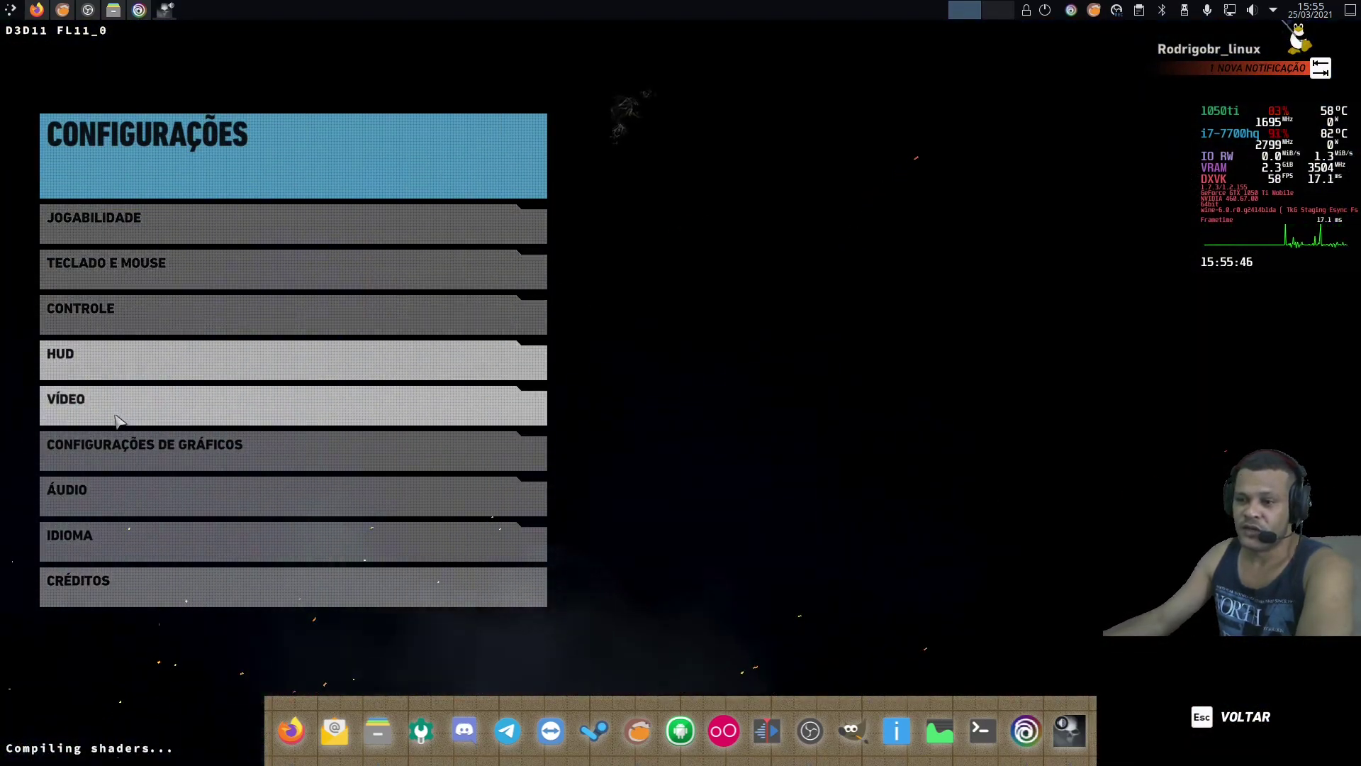
{"action": "left_click", "coordinate": [322, 395]}
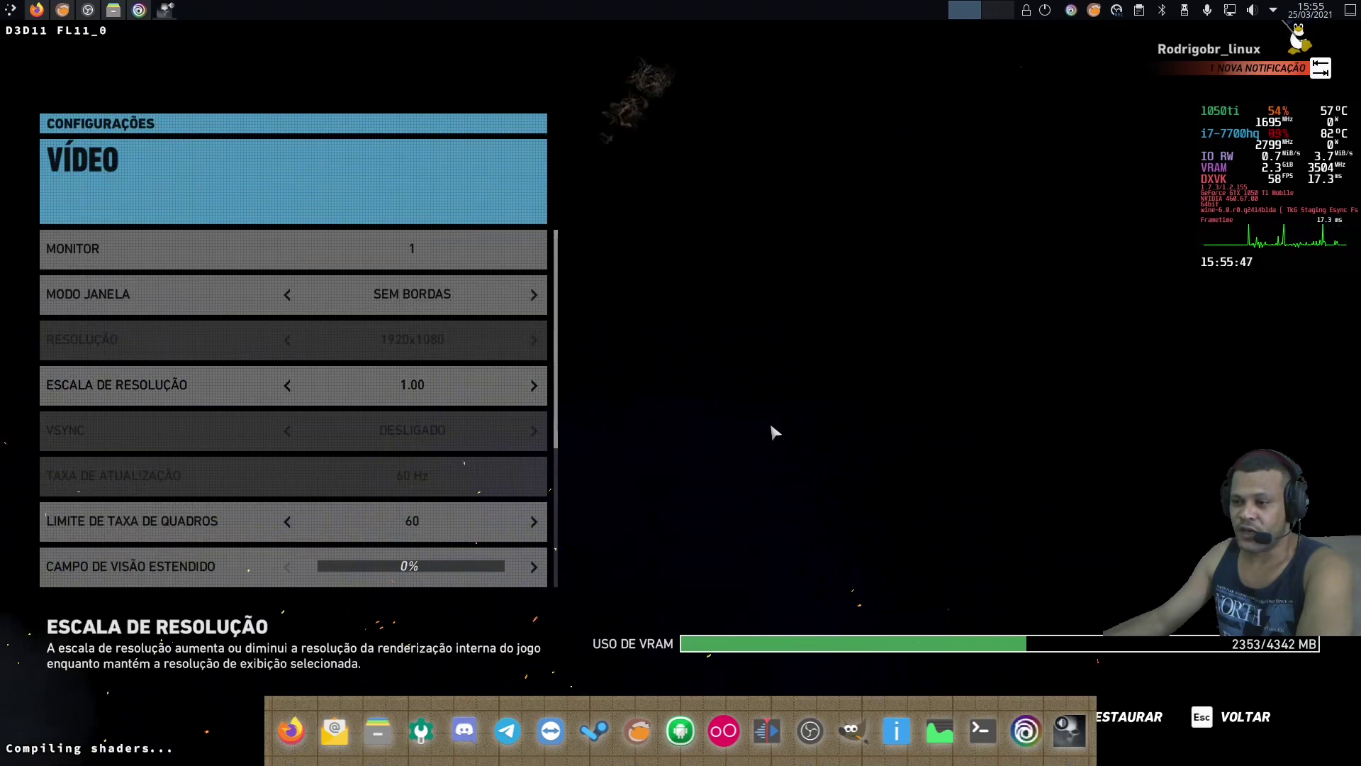
{"action": "left_click", "coordinate": [533, 296]}
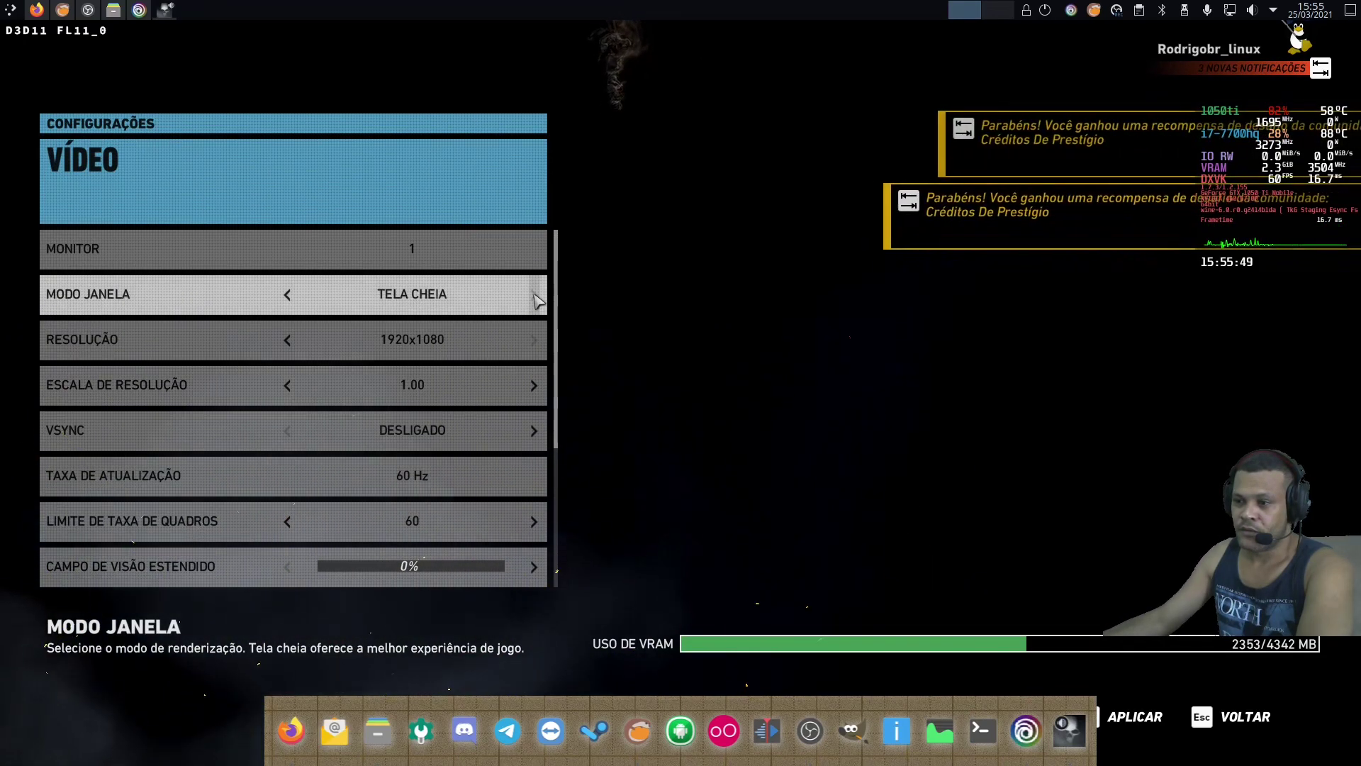
{"action": "left_click", "coordinate": [1137, 717]}
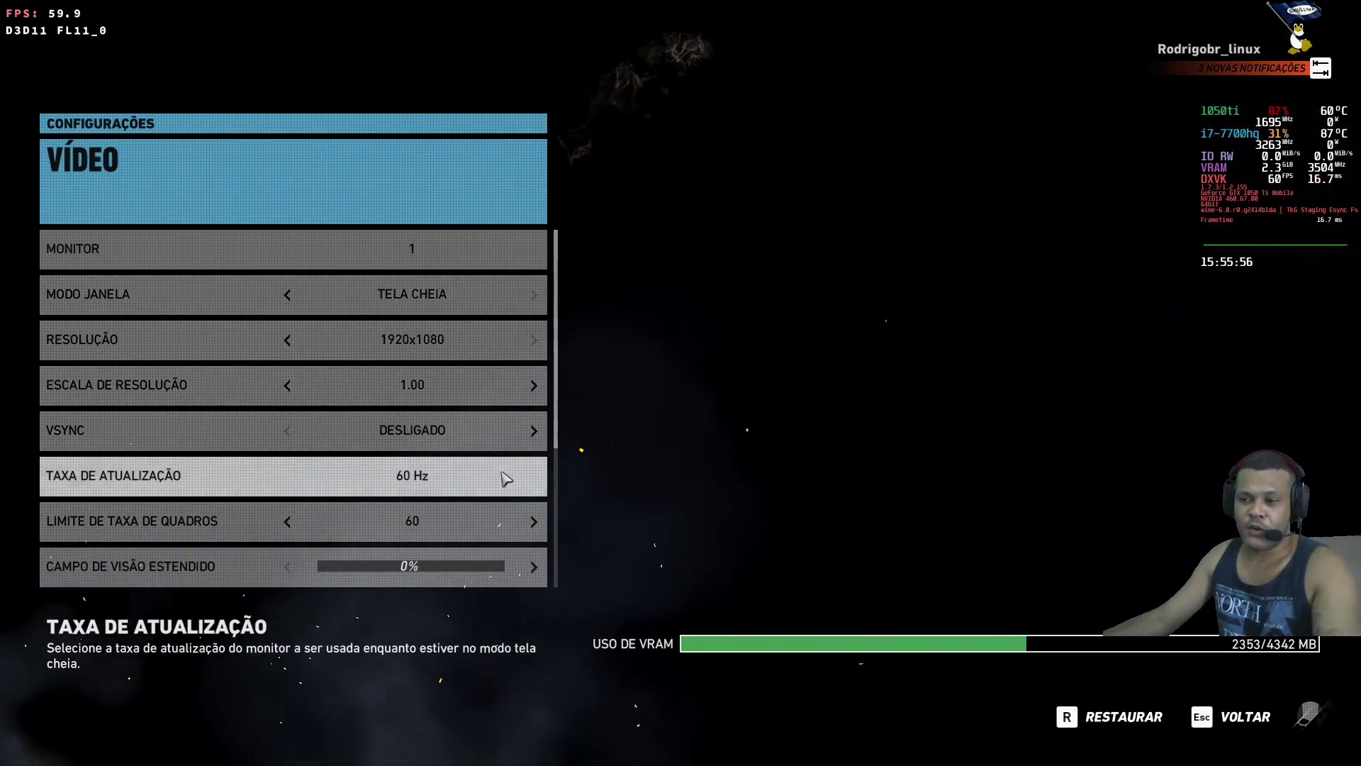
Step: Review the remaining video options and the full list of graphics quality settings, then return to the settings overview
{"action": "scroll", "coordinate": [516, 546], "scroll_direction": "down", "scroll_amount": 4}
{"action": "scroll", "coordinate": [516, 537], "scroll_direction": "down", "scroll_amount": 1}
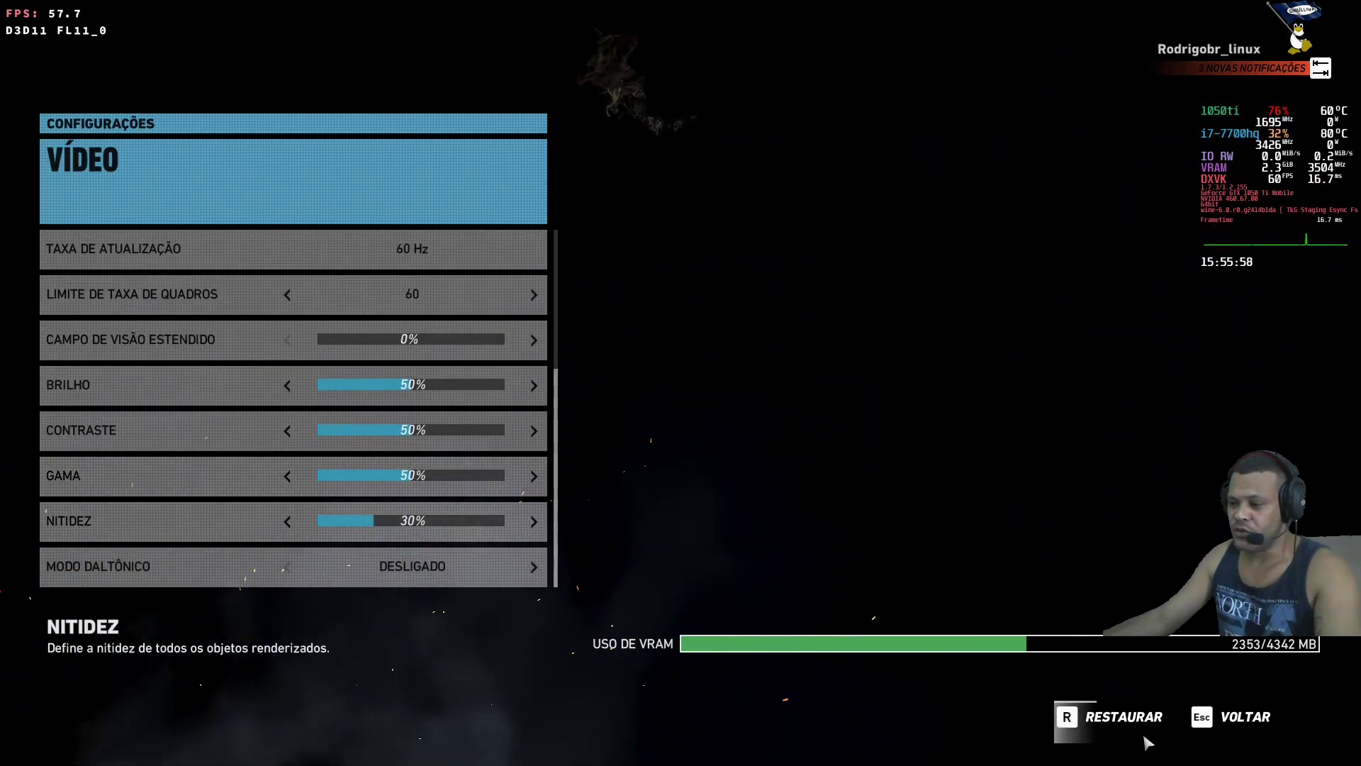
{"action": "left_click", "coordinate": [1209, 717]}
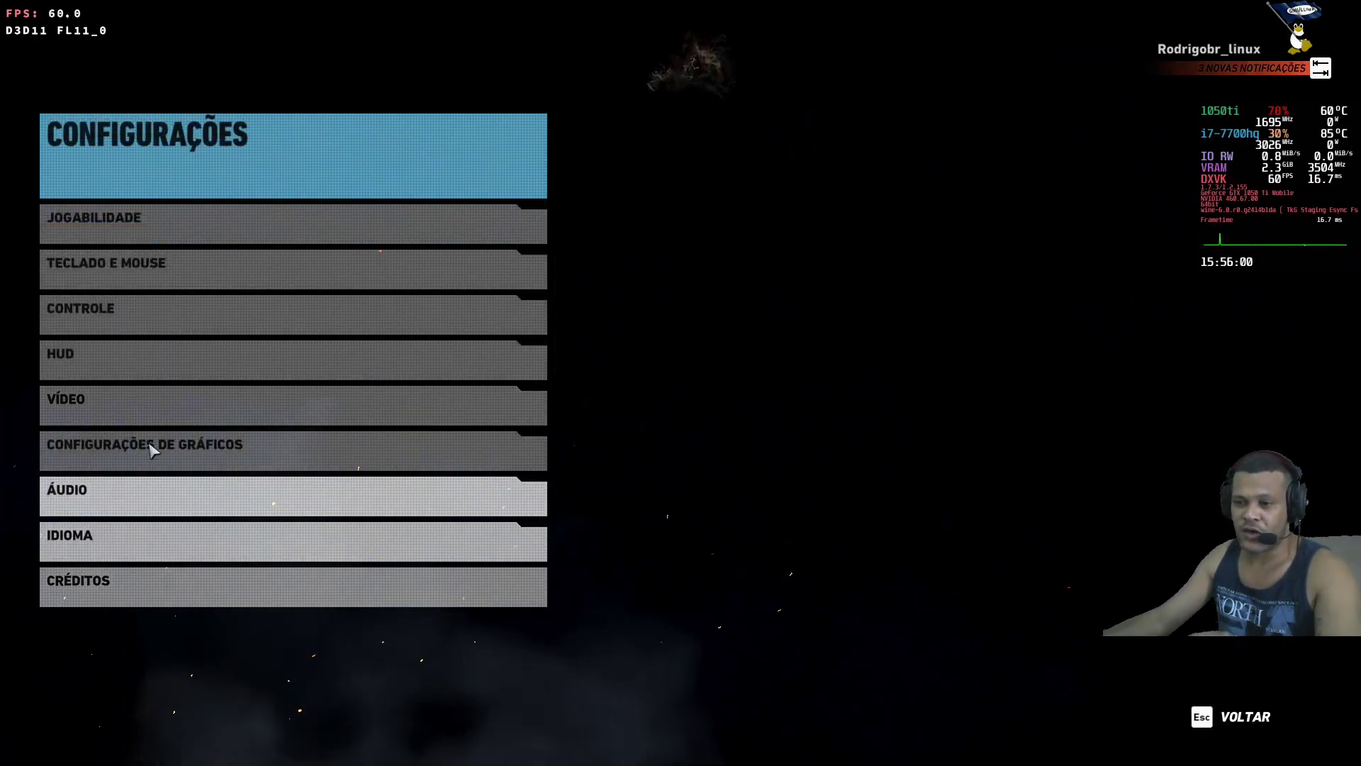
{"action": "left_click", "coordinate": [152, 453]}
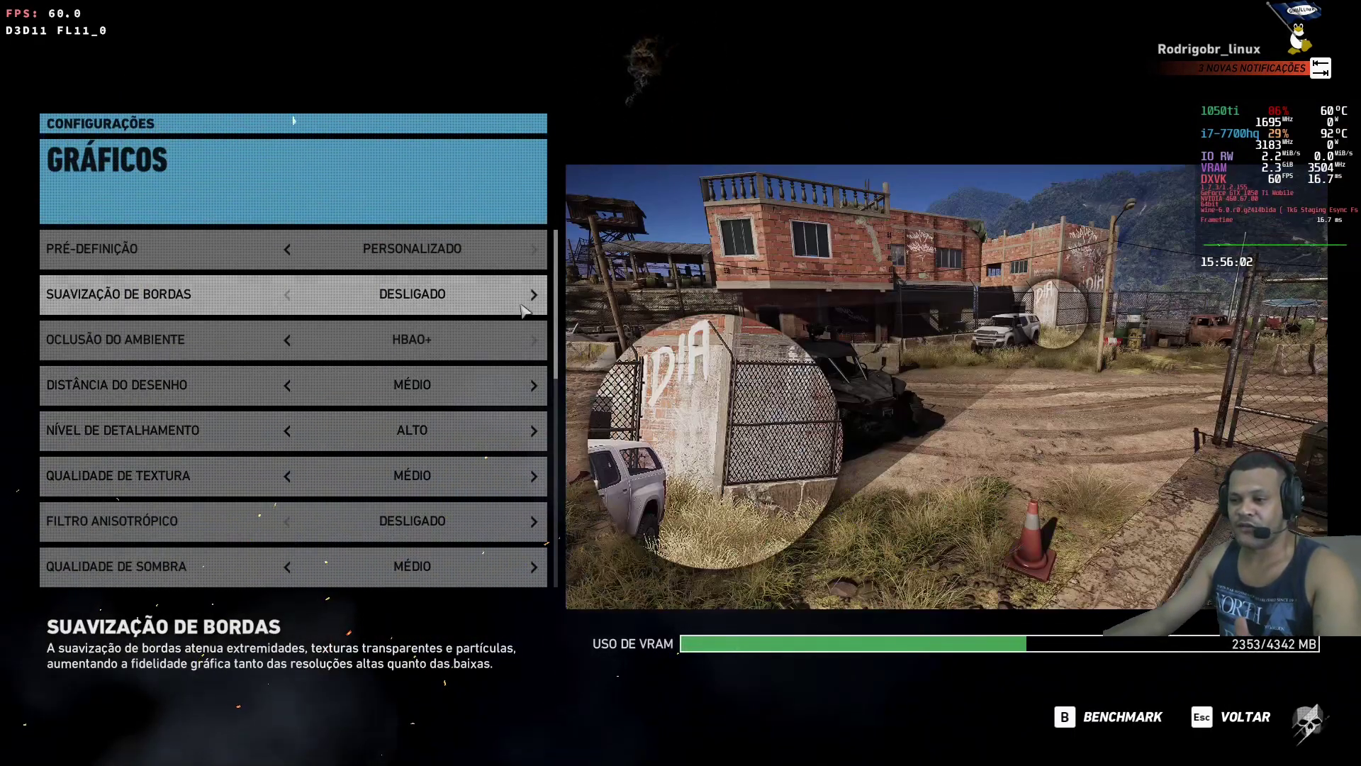
{"action": "scroll", "coordinate": [507, 459], "scroll_direction": "down", "scroll_amount": 2}
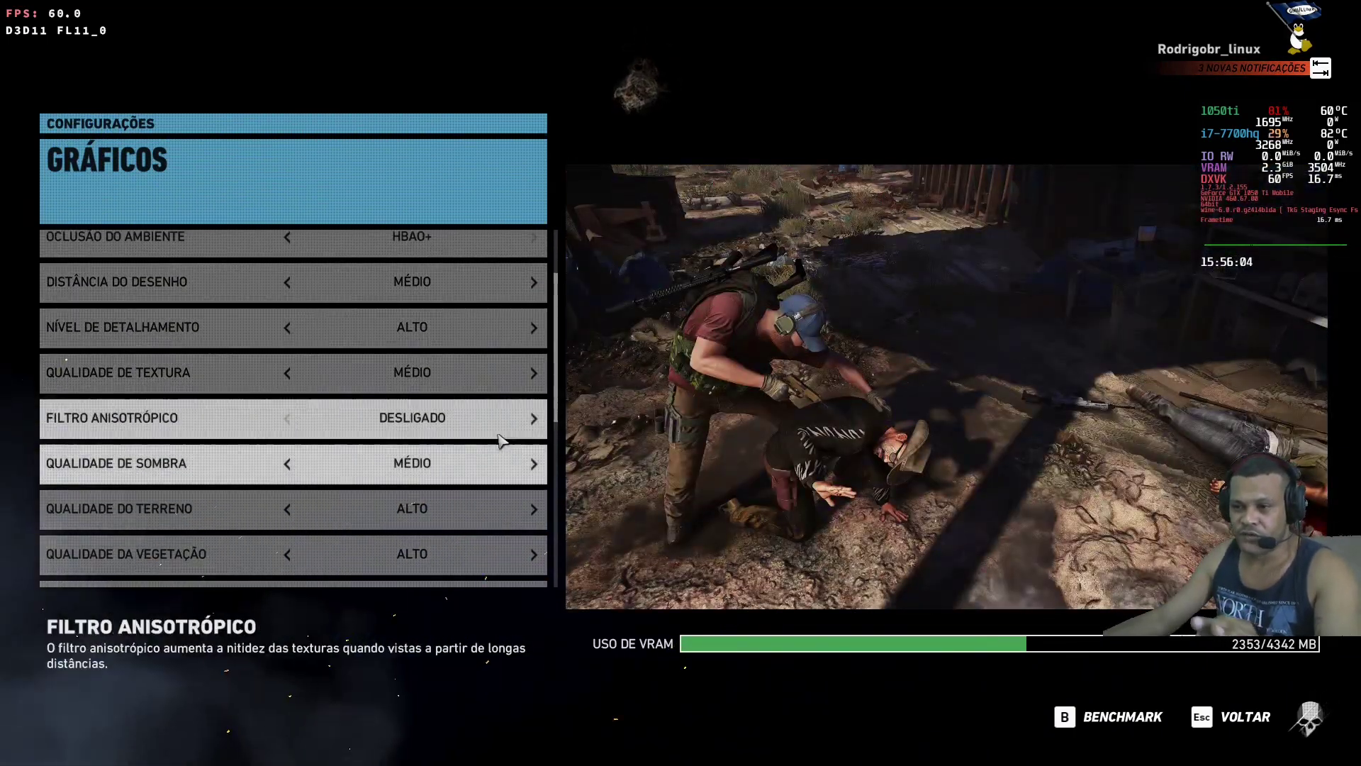
{"action": "scroll", "coordinate": [550, 556], "scroll_direction": "down", "scroll_amount": 5}
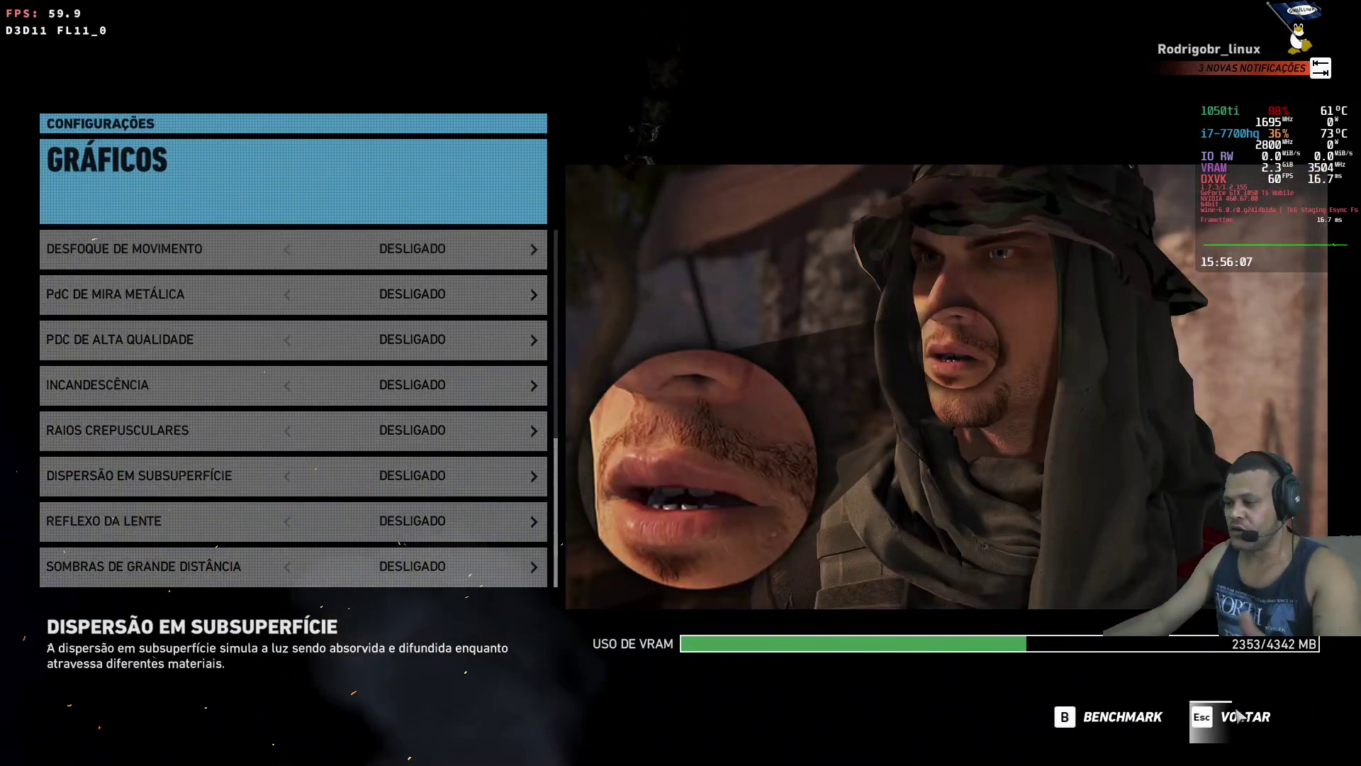
{"action": "left_click", "coordinate": [1246, 717]}
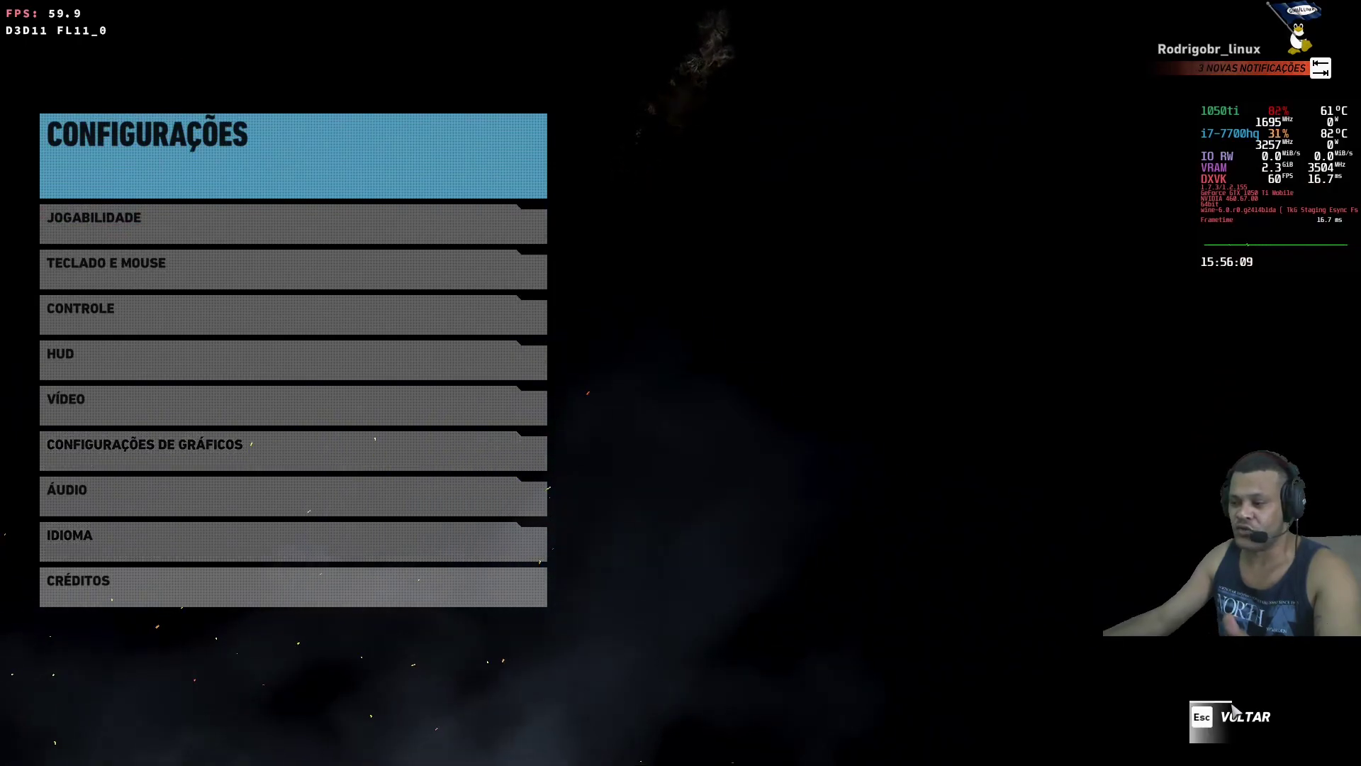
Step: Return to the game's main menu and read the messages in the notification centre
{"action": "key", "text": "Escape"}
{"action": "left_click", "coordinate": [1320, 71]}
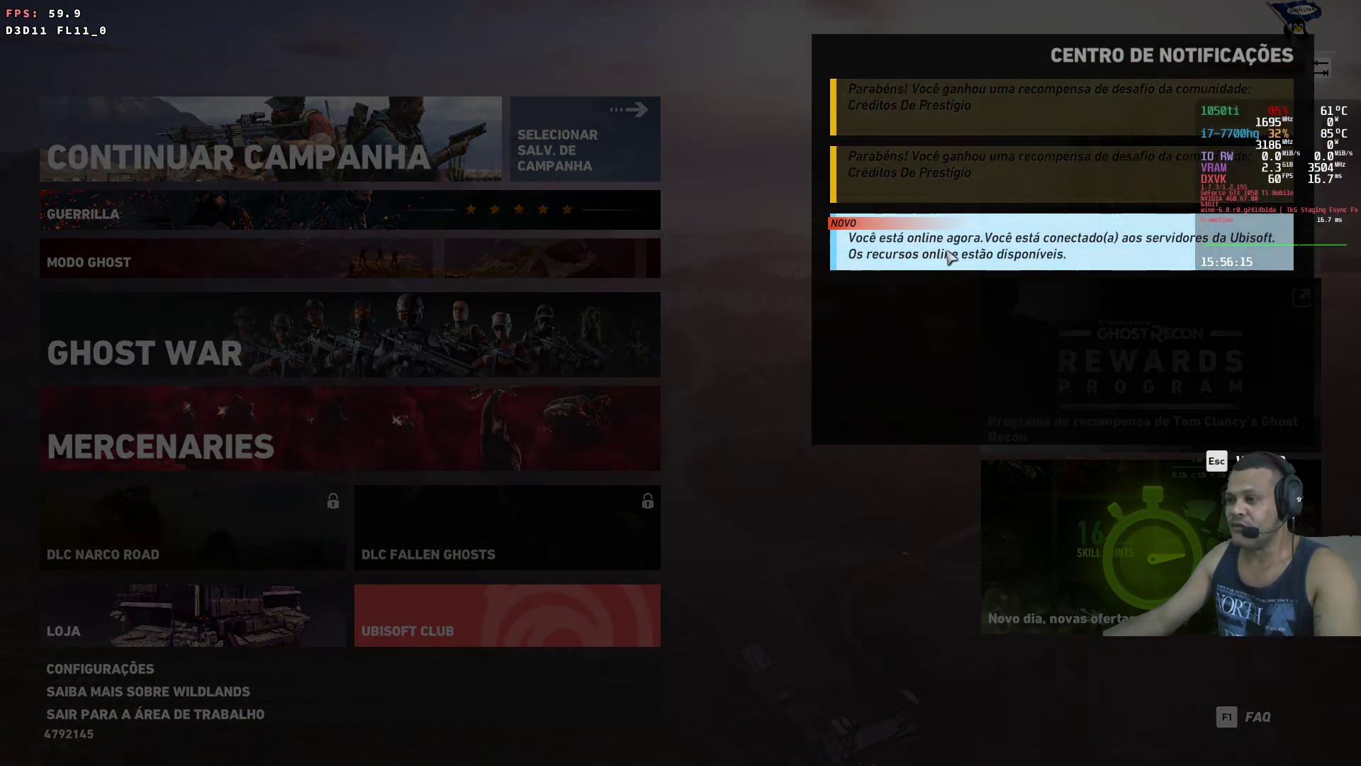
{"action": "key", "text": "Escape"}
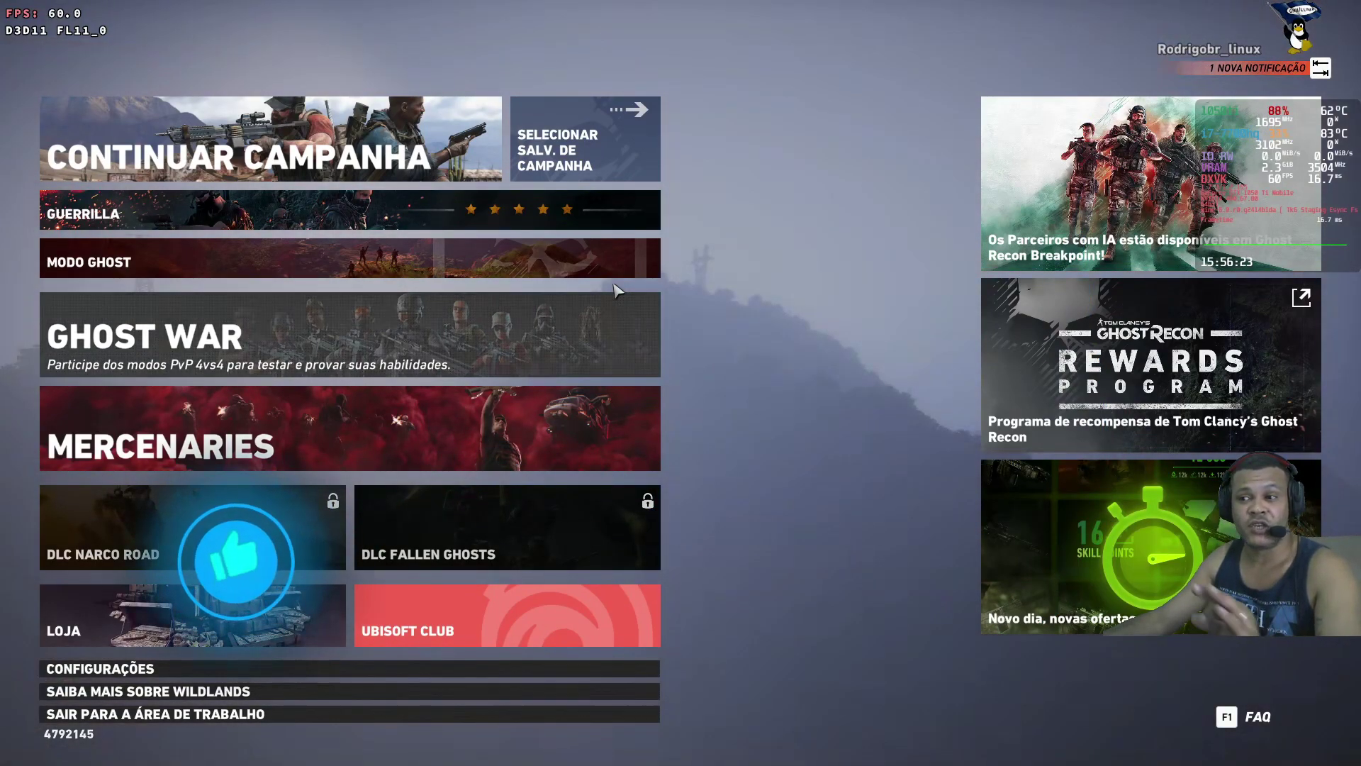
Step: Continue the saved campaign, start the offline session and close any desktop search overlay covering the game
{"action": "left_click", "coordinate": [440, 152]}
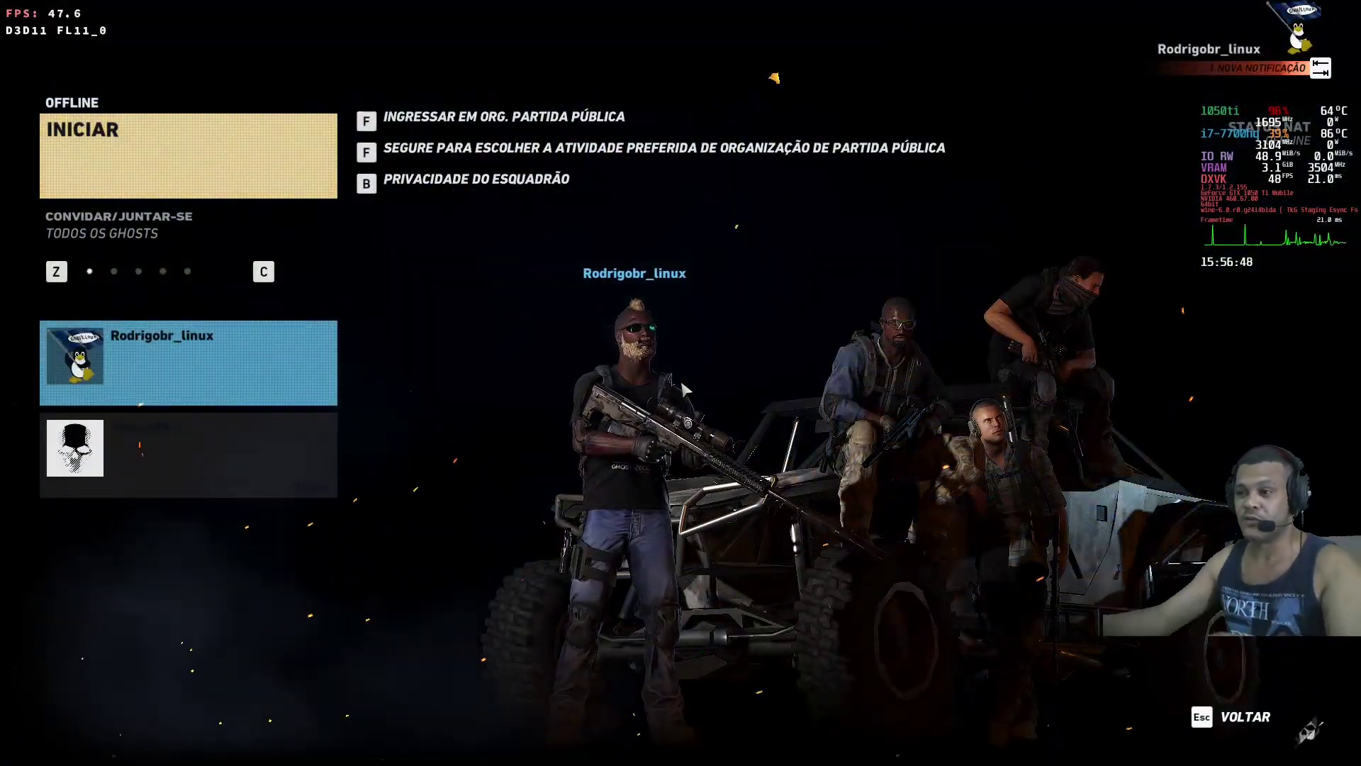
{"action": "left_click", "coordinate": [264, 173]}
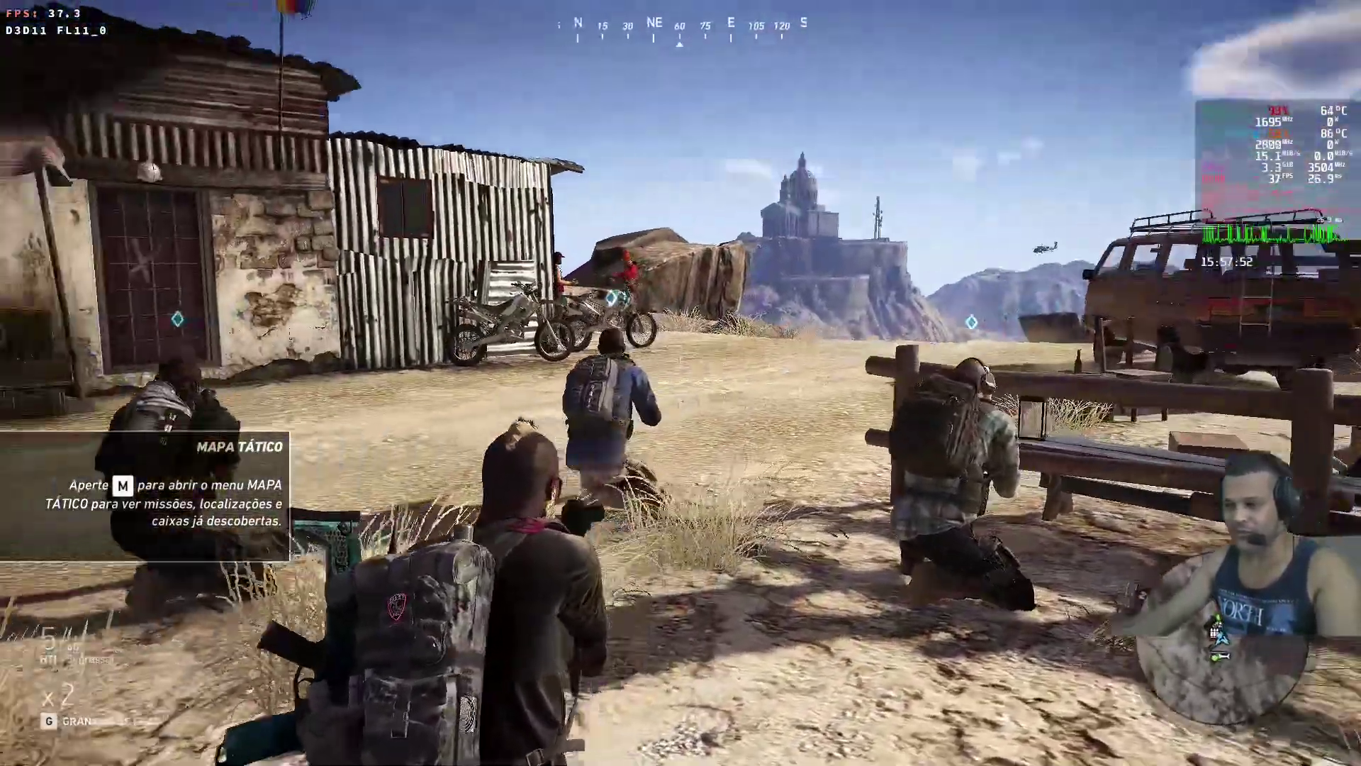
{"action": "type", "text": "wwwwwwwwwwwwwwwwwwwwwwwwwwwww"}
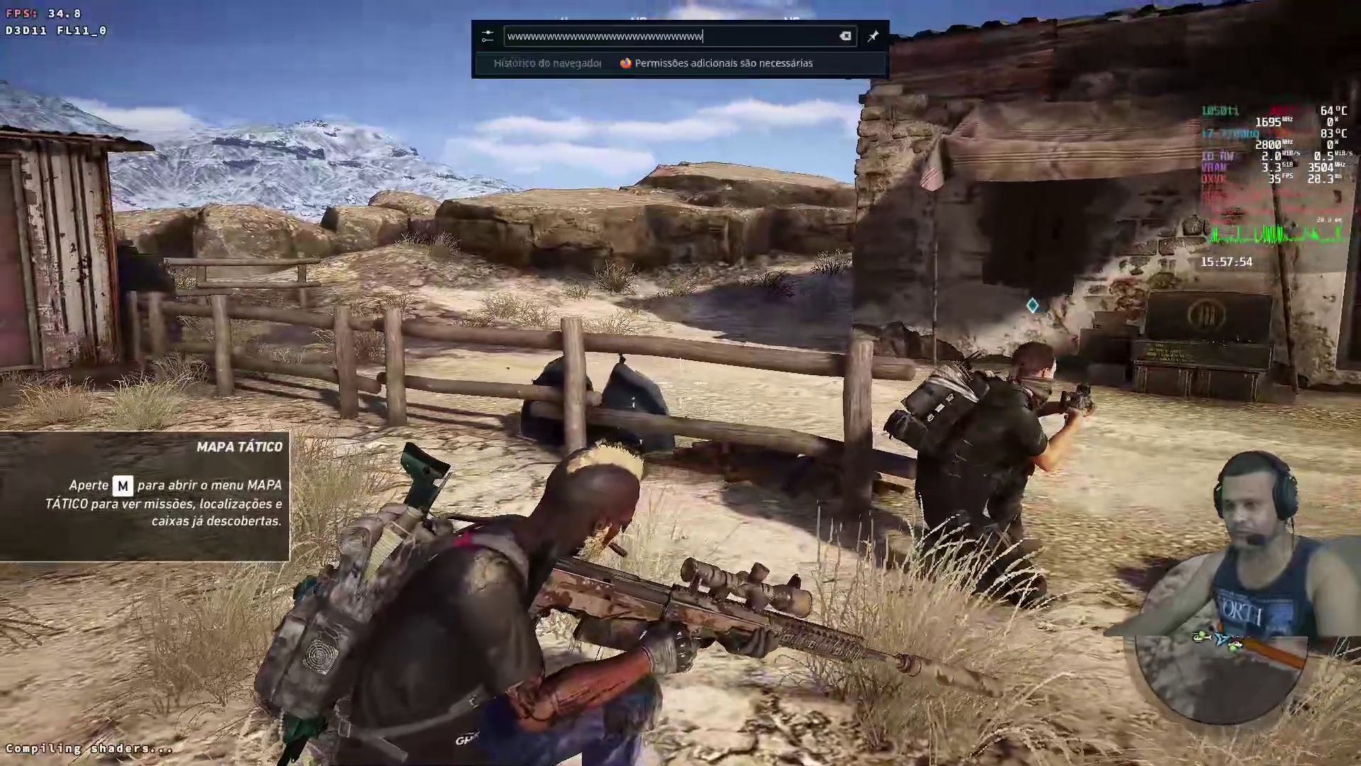
{"action": "key", "text": "Escape"}
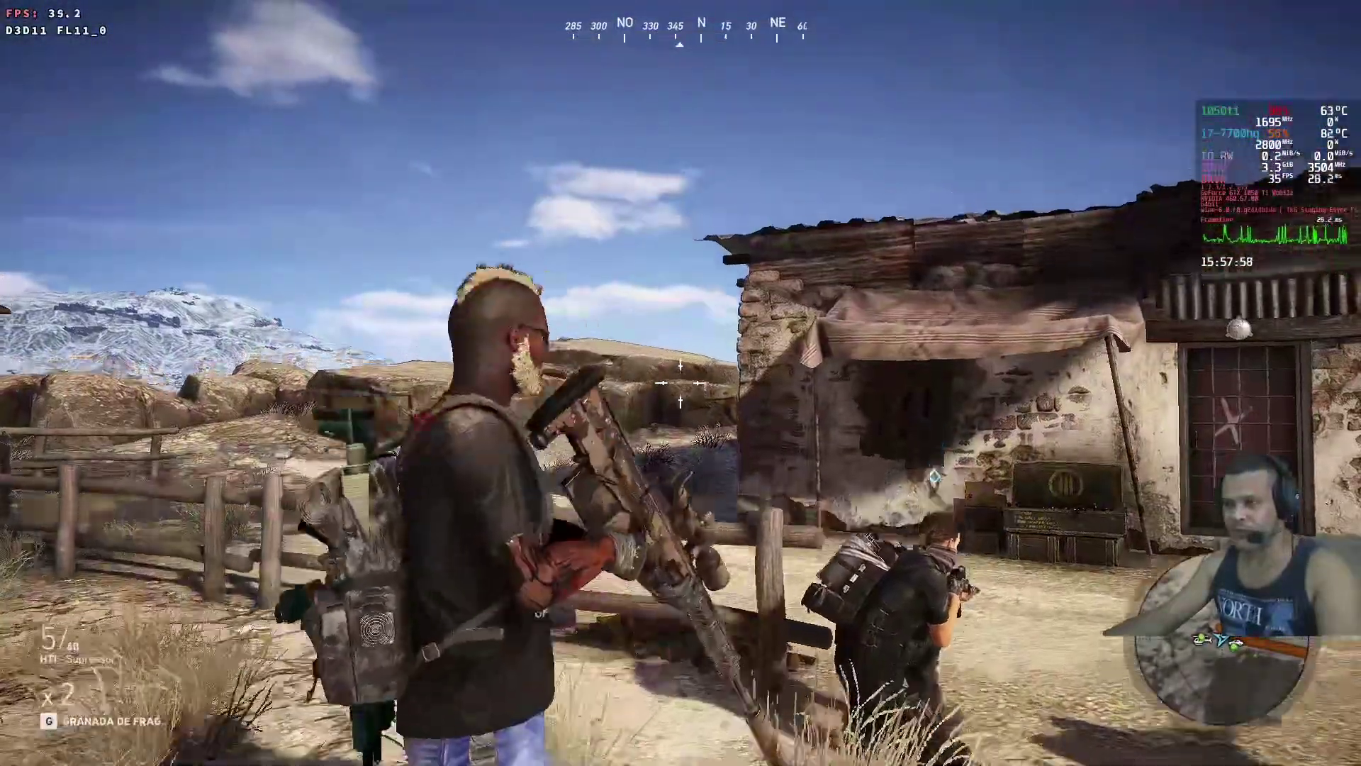
Step: Walk the character along the dirt road to the cliff edge overlooking the quarry
{"action": "key", "text": "w"}
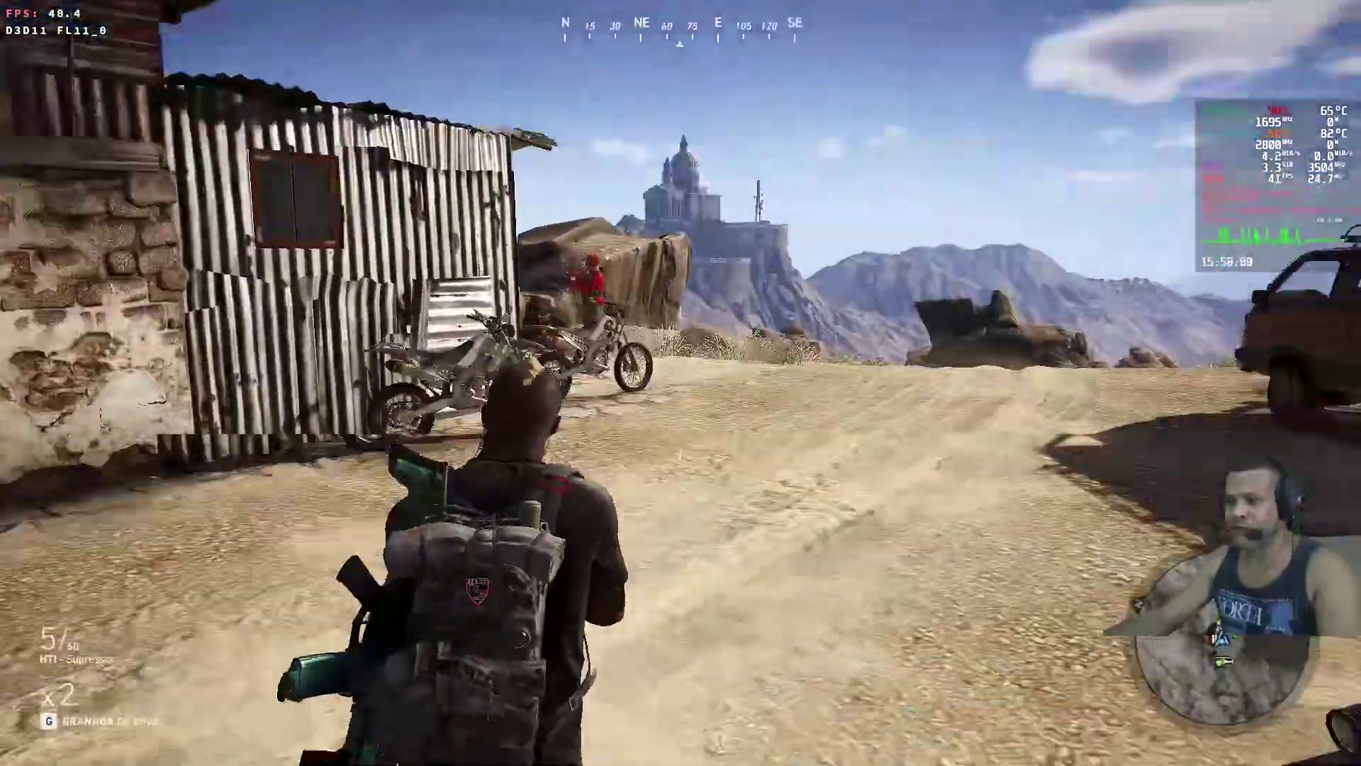
{"action": "key", "text": "w"}
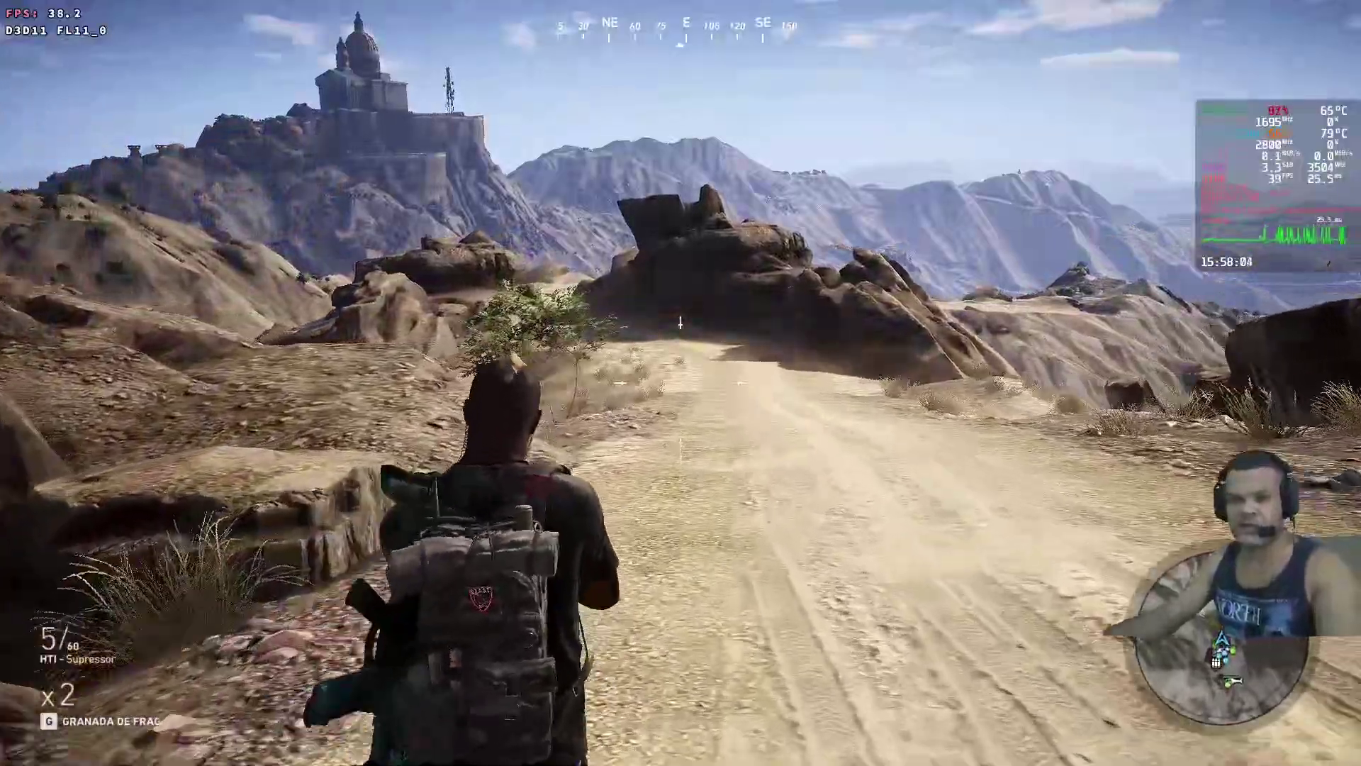
{"action": "key", "text": "w"}
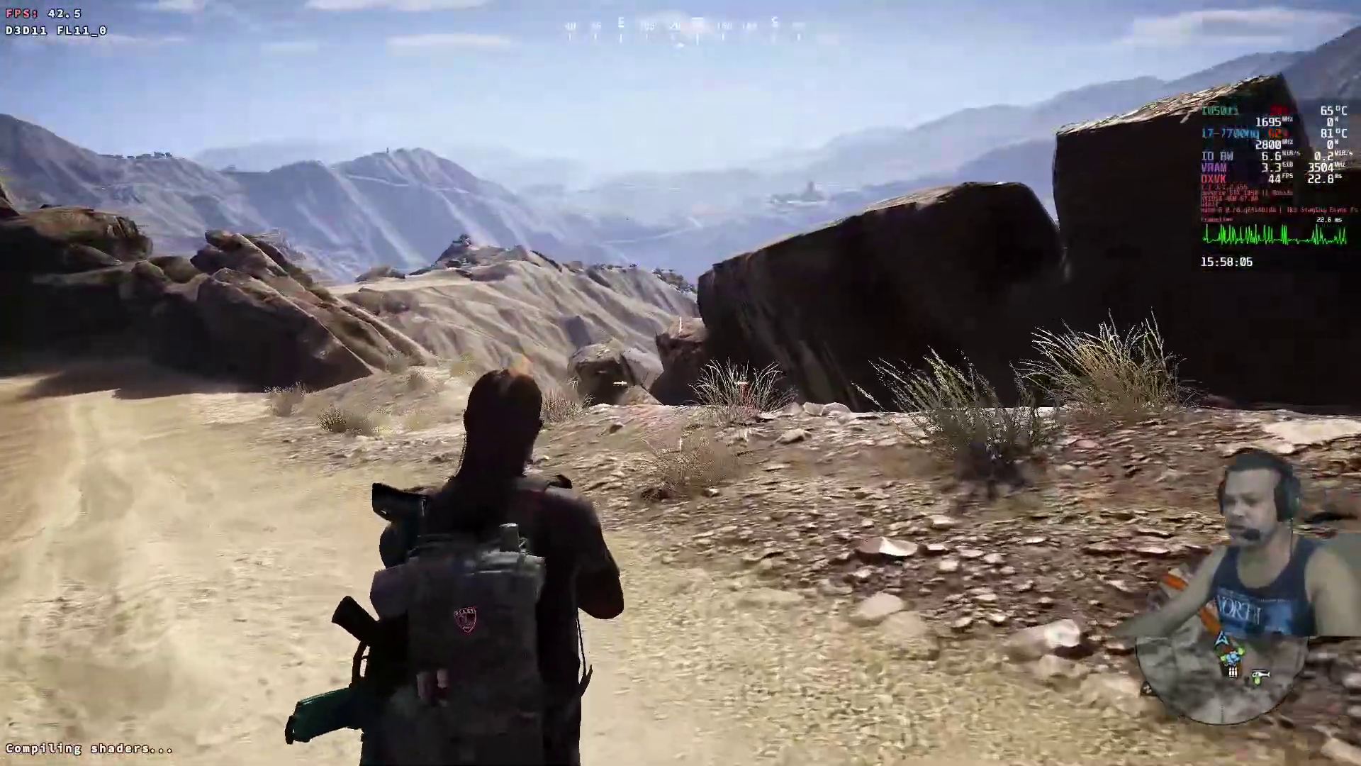
{"action": "key", "text": "w"}
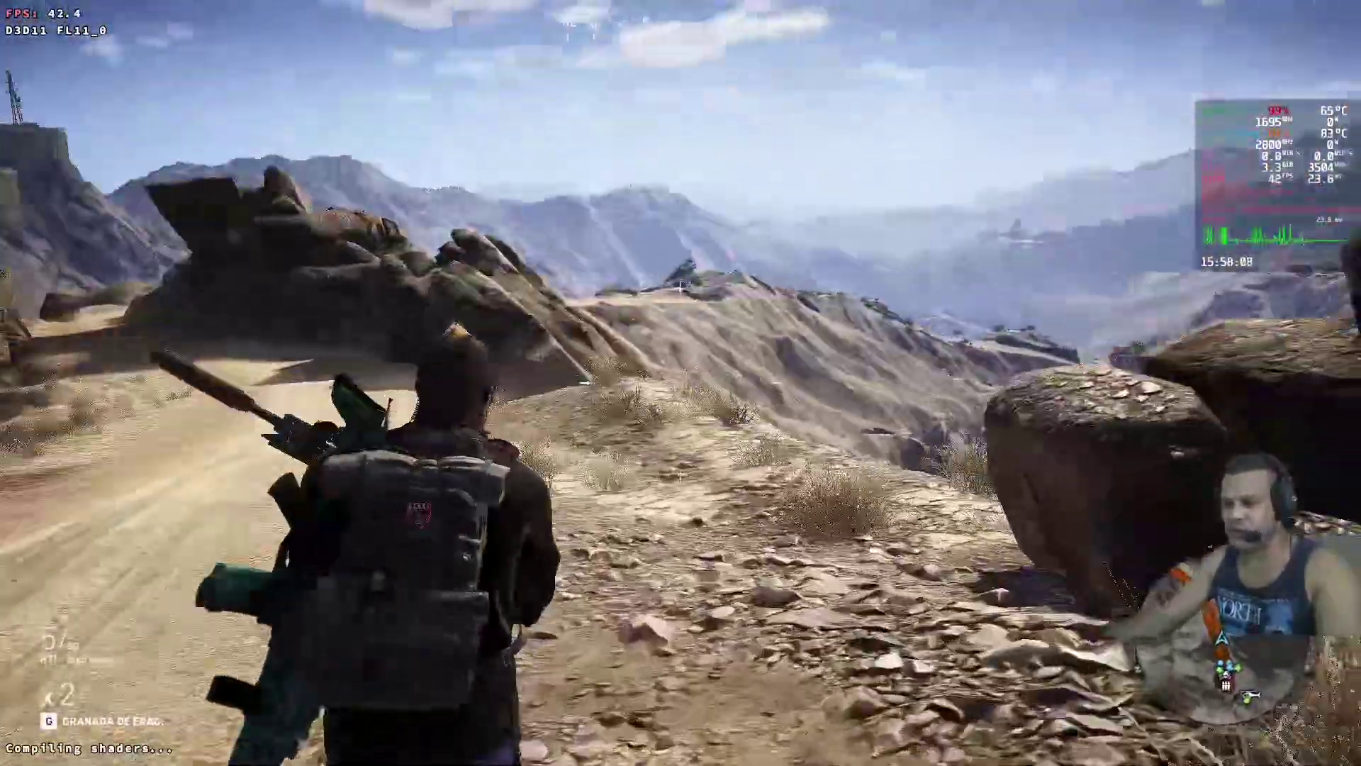
{"action": "key", "text": "w"}
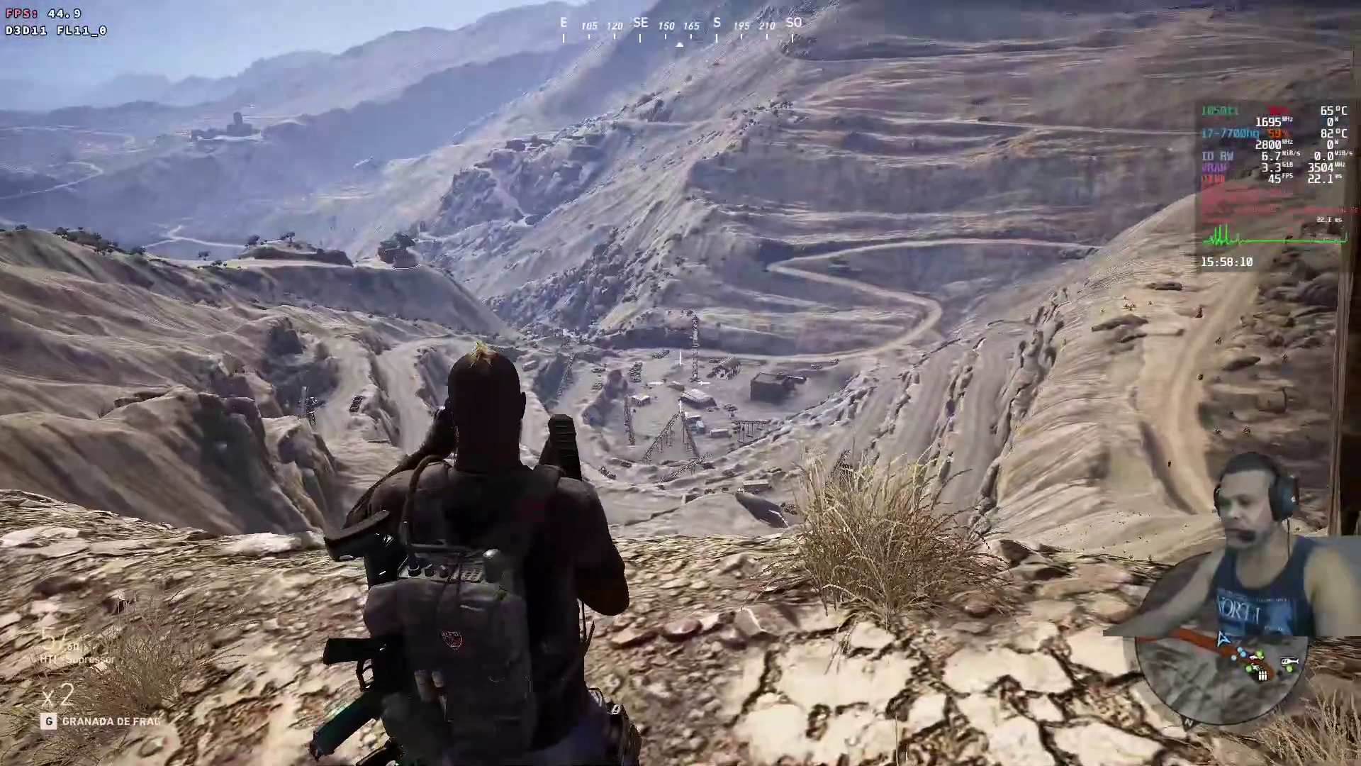
Step: Aim the HTI sniper rifle through its scope at the quarry camp and fire two shots
{"action": "right_click", "coordinate": [681, 382]}
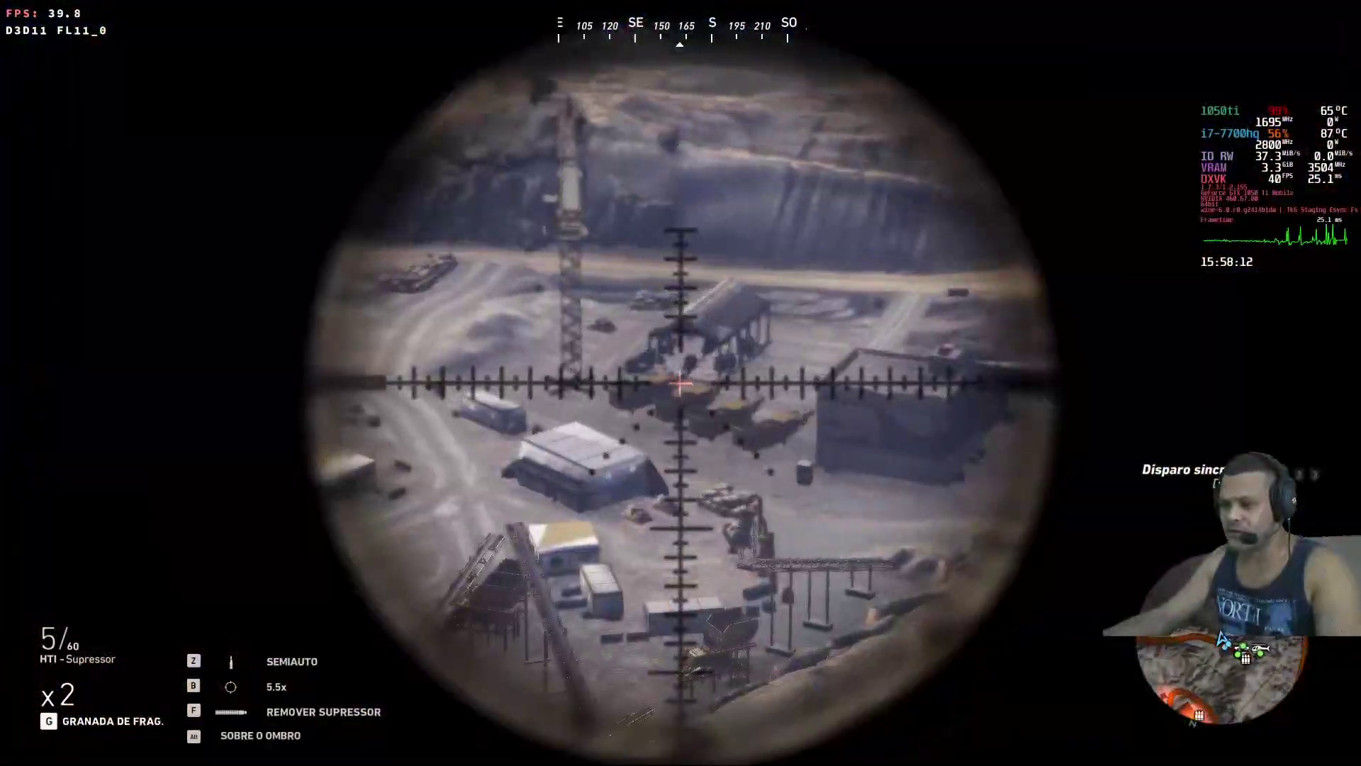
{"action": "right_click", "coordinate": [681, 383]}
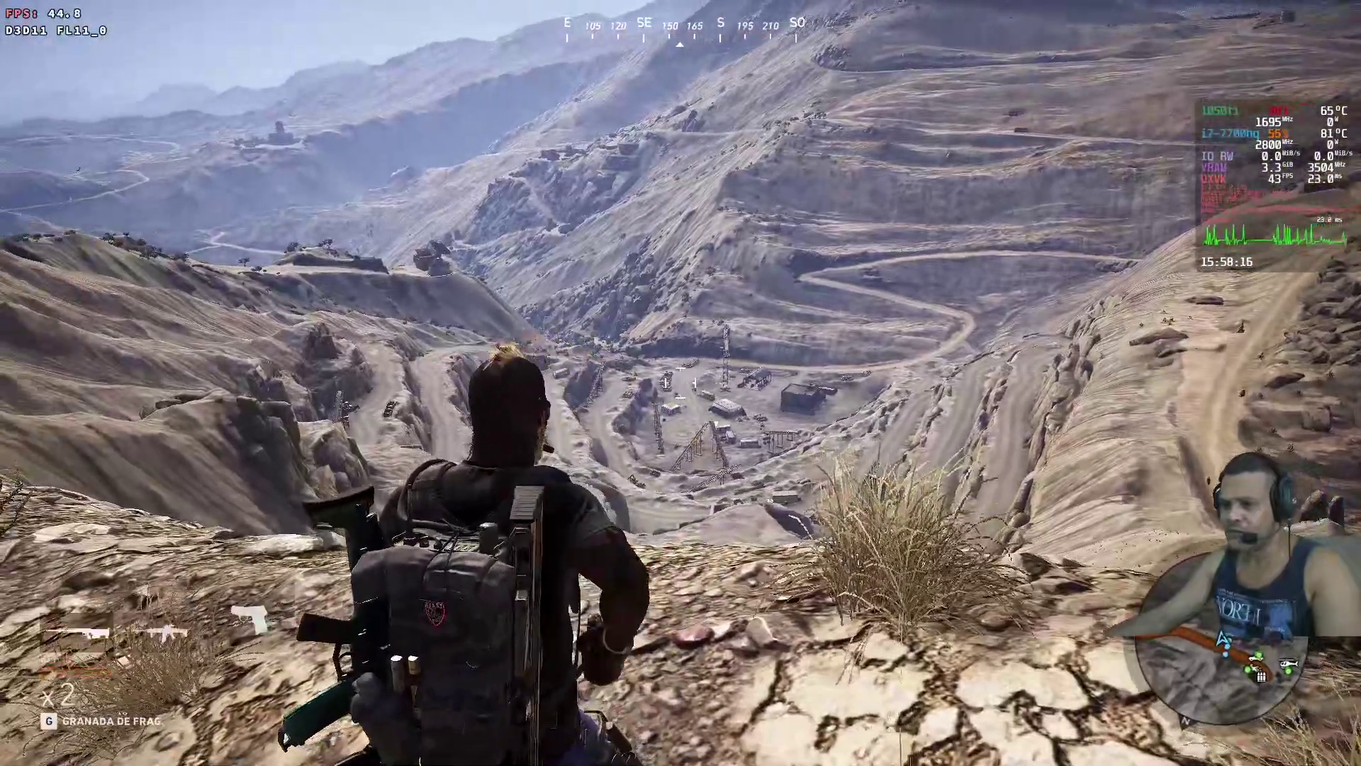
{"action": "right_click", "coordinate": [681, 383]}
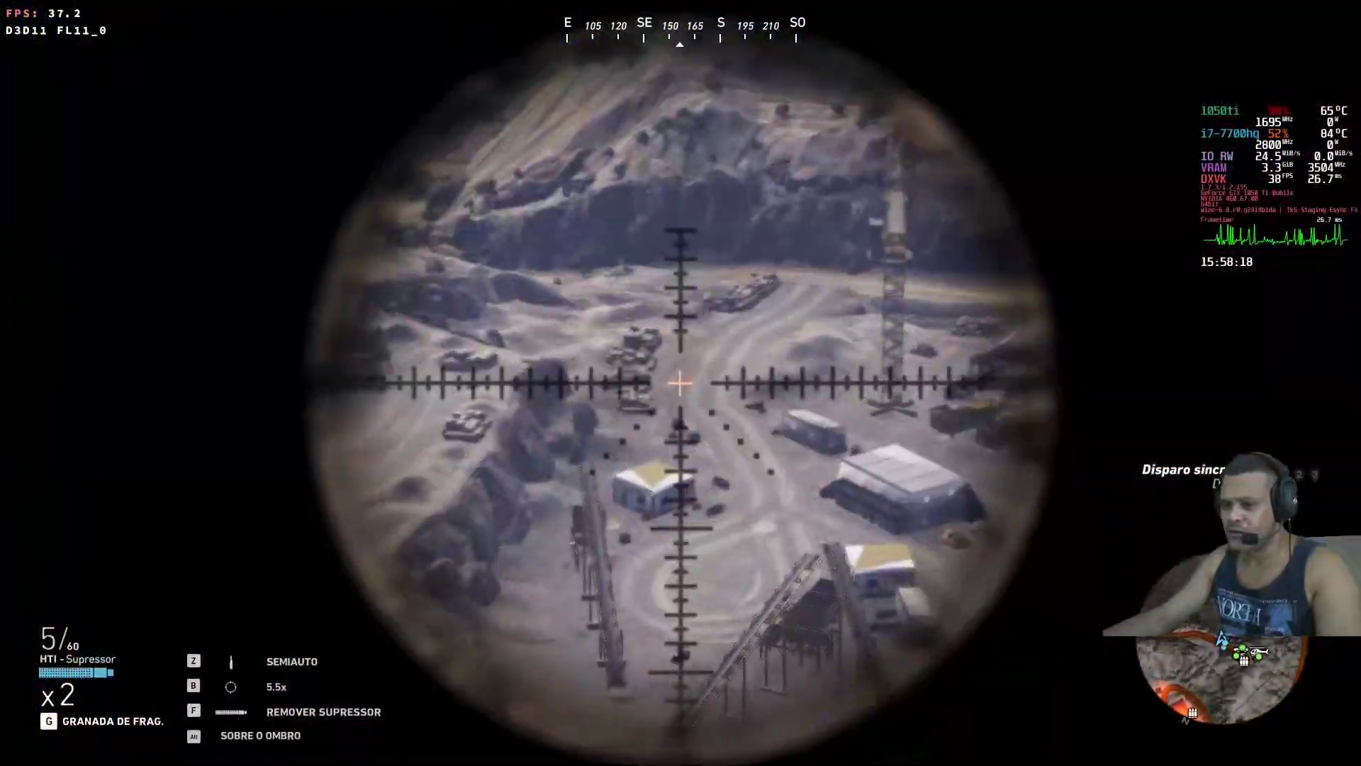
{"action": "left_click", "coordinate": [681, 383]}
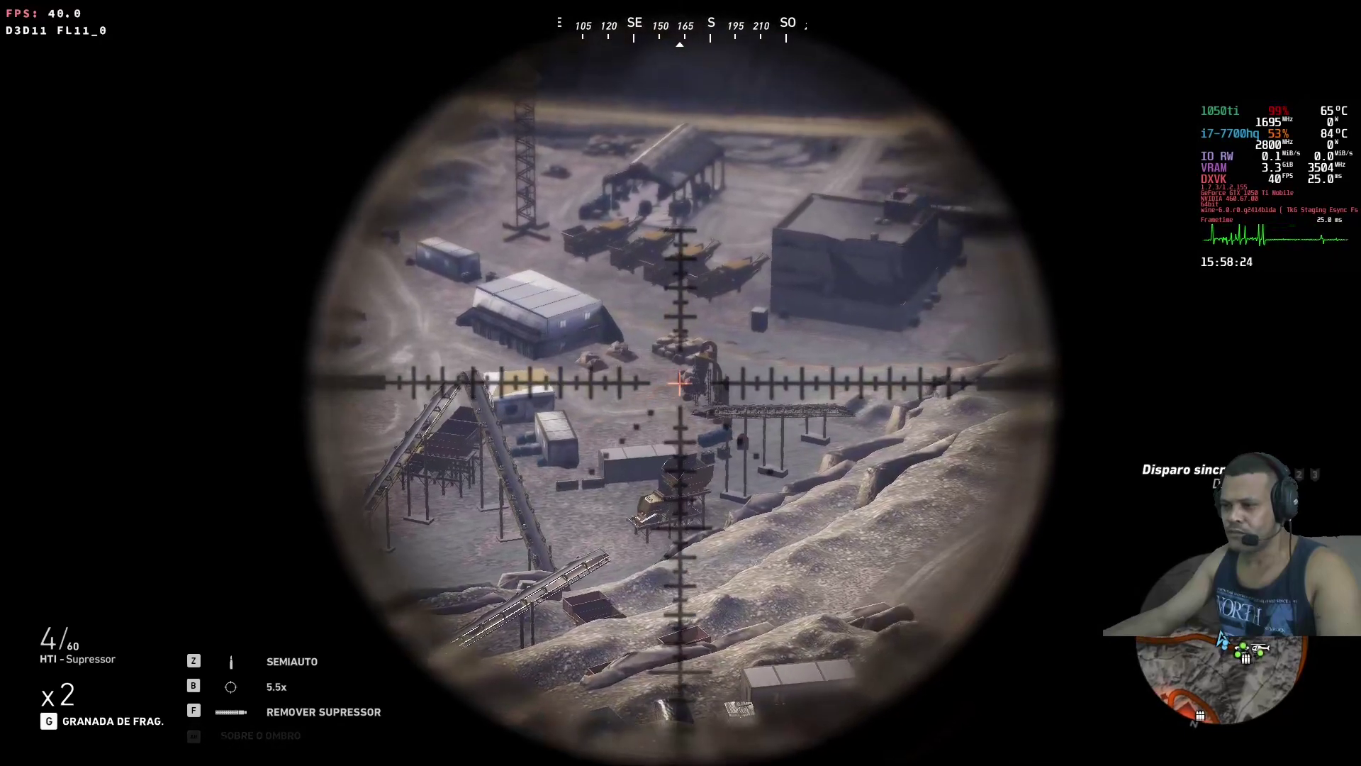
{"action": "left_click", "coordinate": [680, 383]}
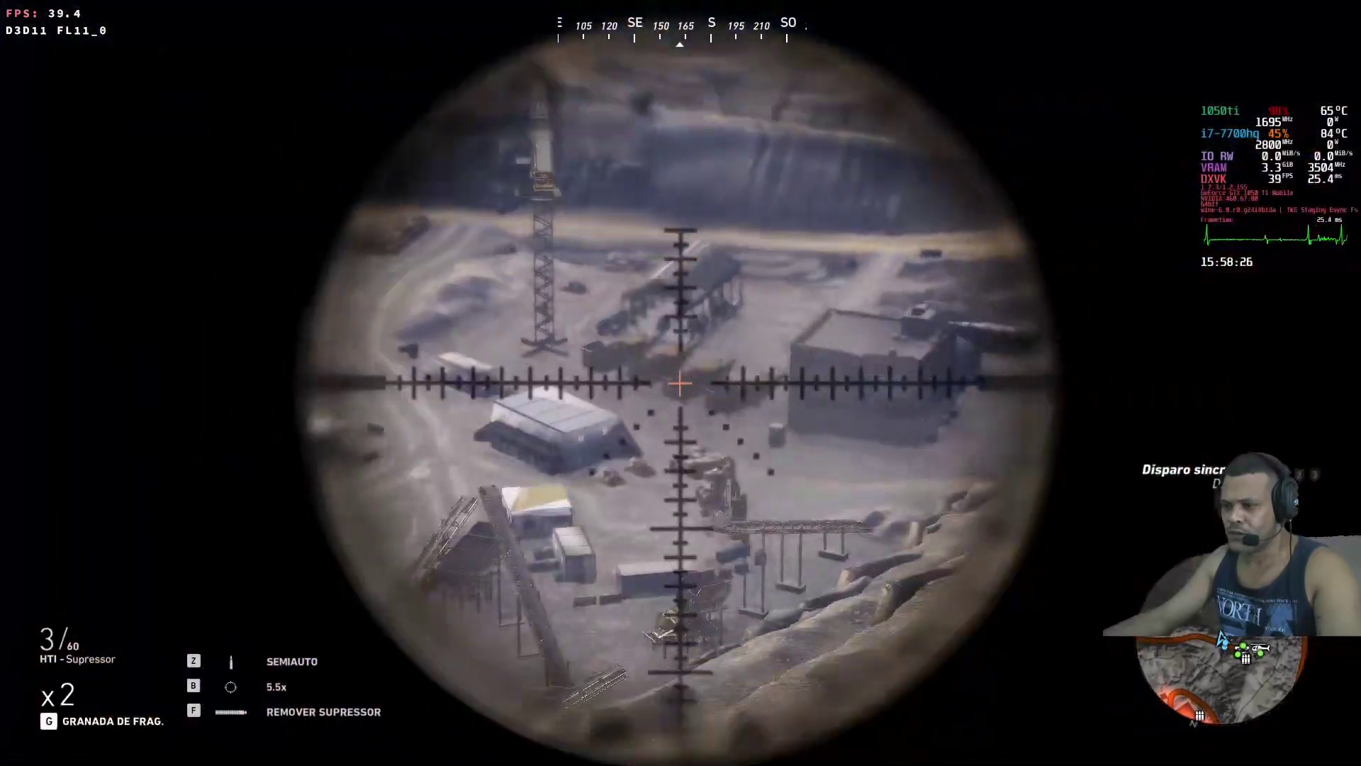
{"action": "right_click", "coordinate": [681, 383]}
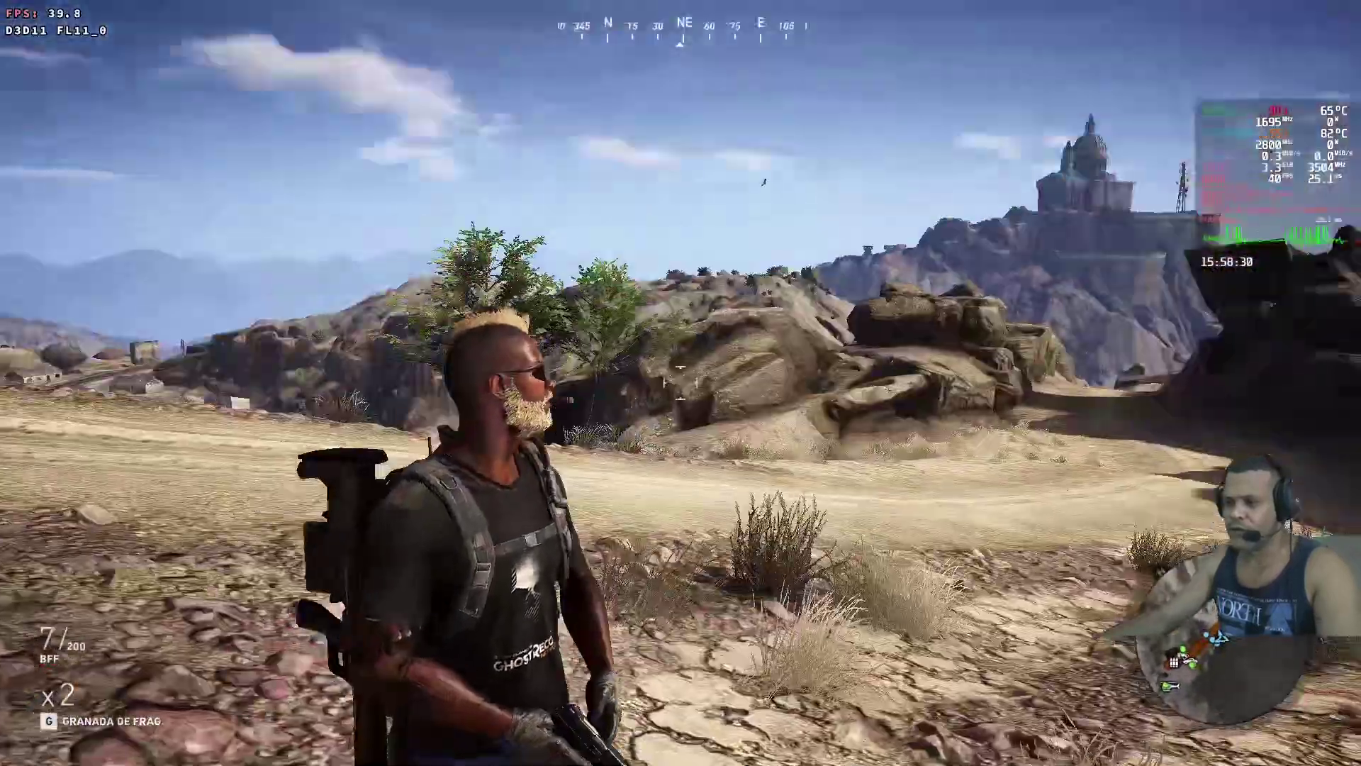
Step: Aim the GR FS ACR rifle toward the rocky hillside and fire two shots
{"action": "right_click", "coordinate": [680, 383]}
{"action": "left_click", "coordinate": [681, 383]}
{"action": "left_click", "coordinate": [681, 383]}
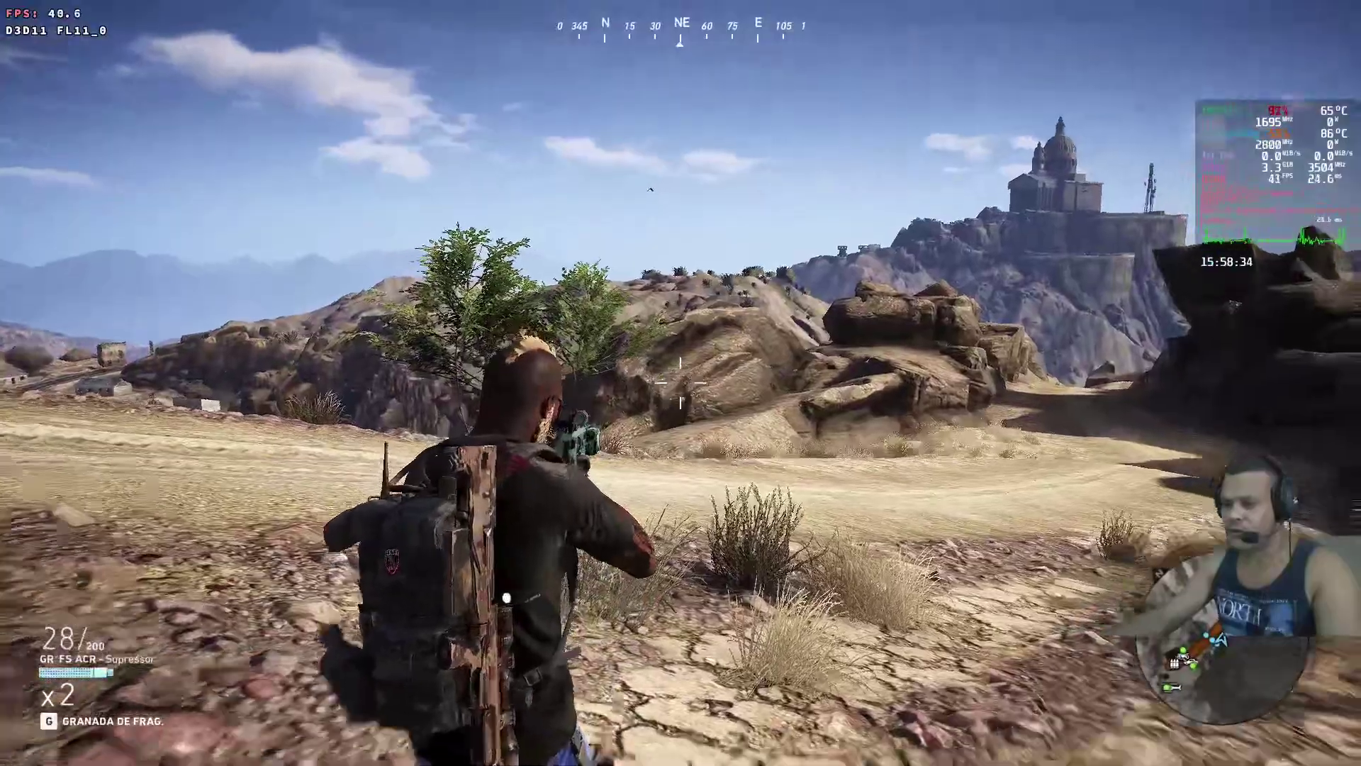
Step: Ride the motorbike to the slope above the quarry, dismount and move forward on foot
{"action": "key", "text": "w"}
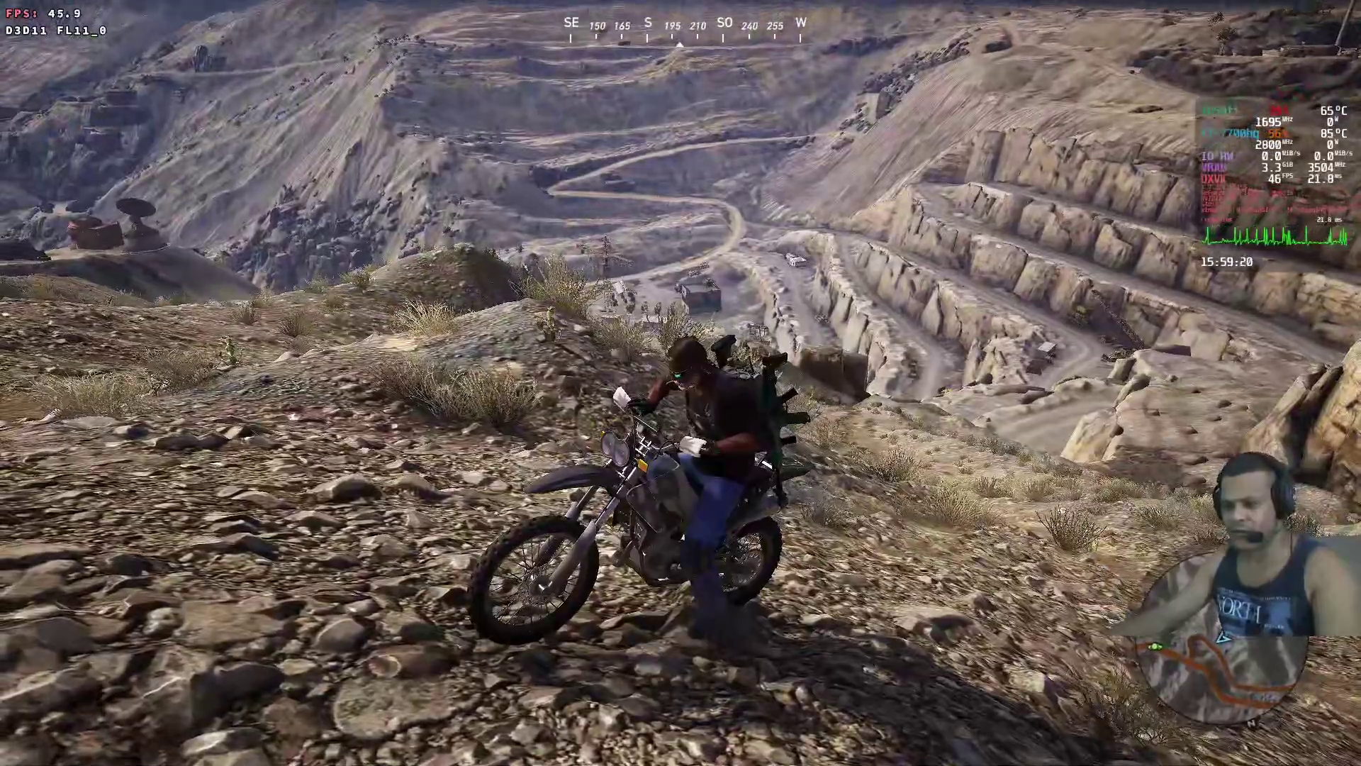
{"action": "key", "text": "e"}
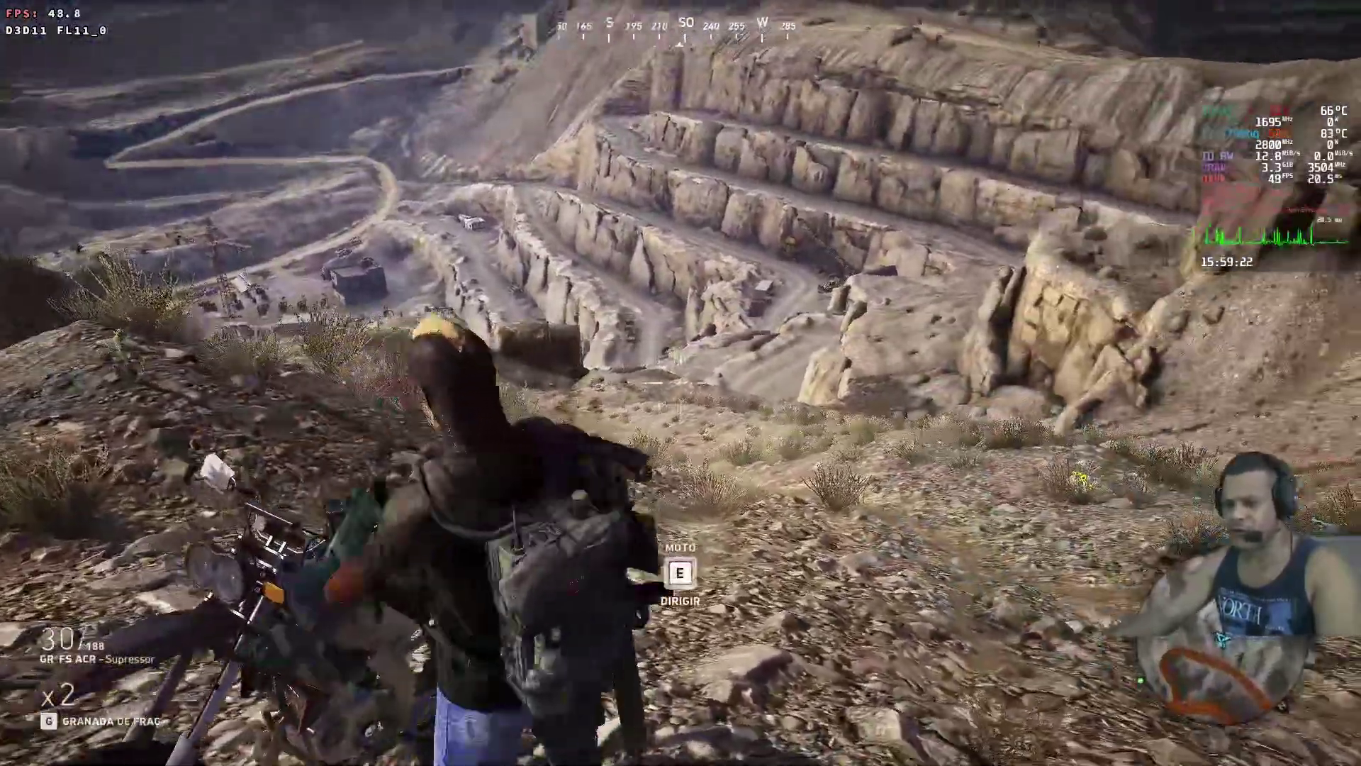
{"action": "key", "text": "w"}
{"action": "key", "text": "w"}
{"action": "key", "text": "w"}
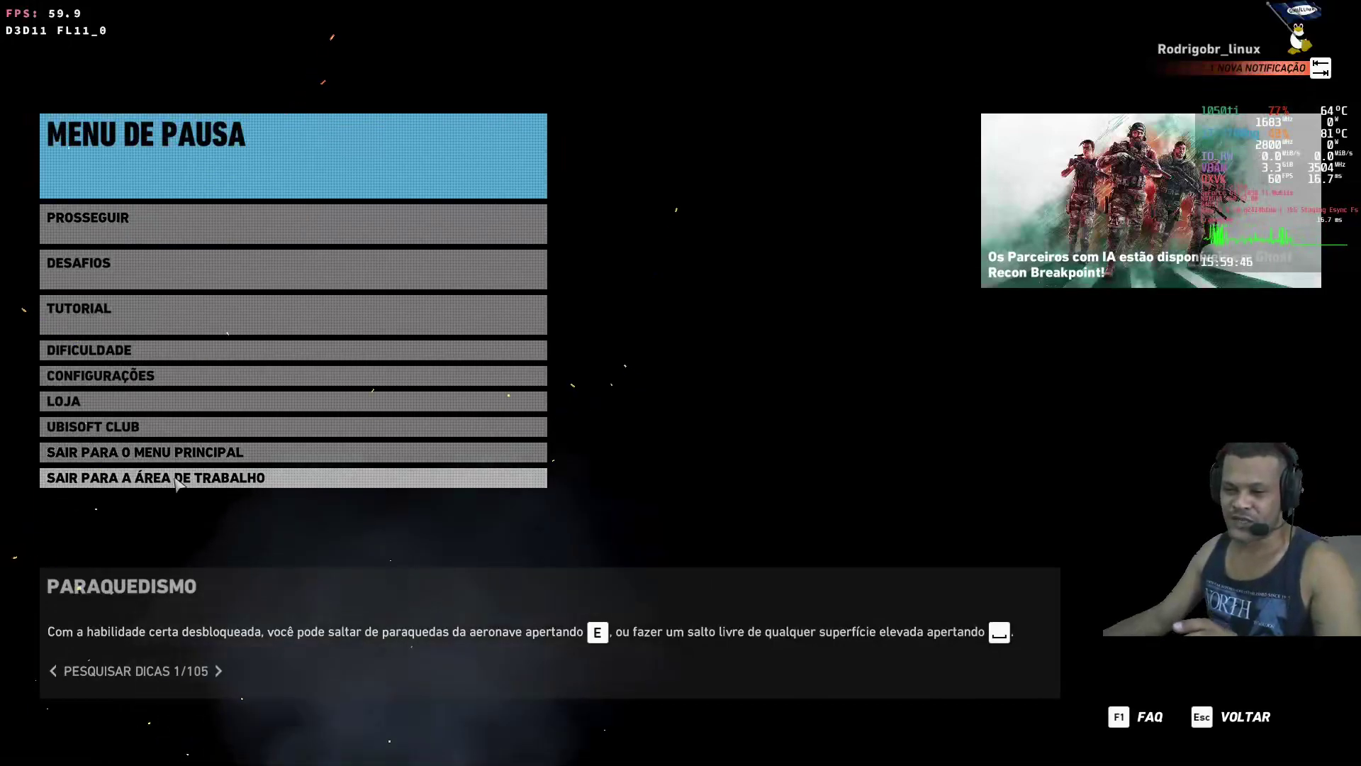
Step: Quit the paused game to the desktop and confirm the exit
{"action": "left_click", "coordinate": [177, 485]}
{"action": "left_click", "coordinate": [471, 496]}
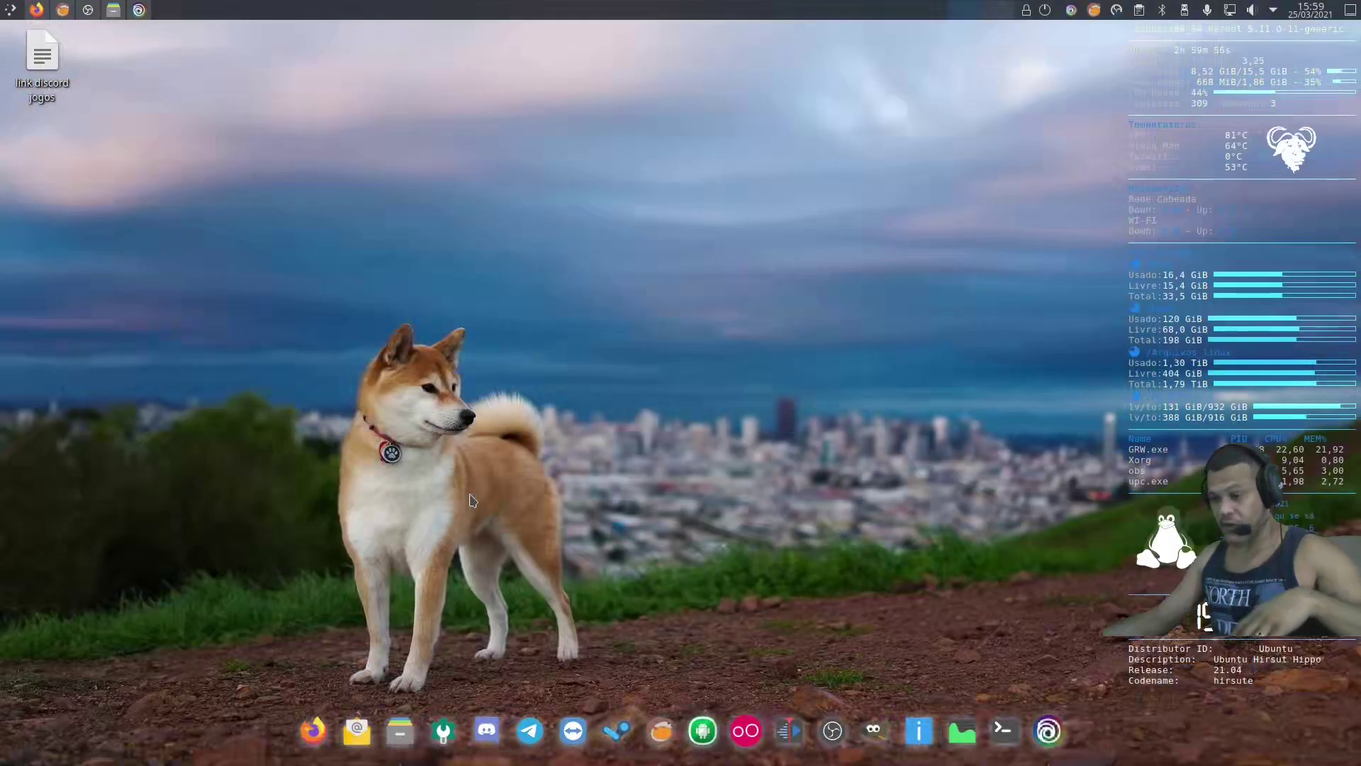